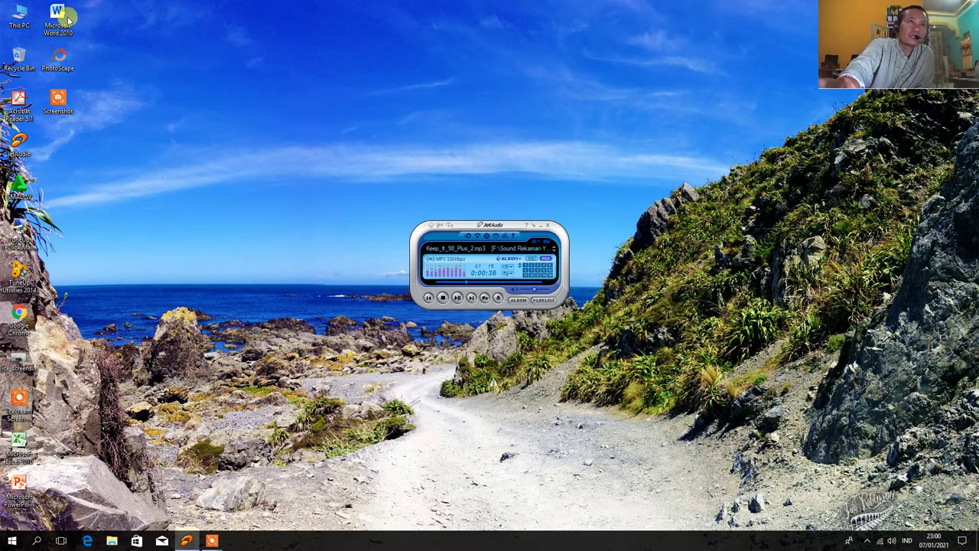
# Refresh the desktop repeatedly from its right-click menu
pyautogui.rightClick(192, 80)
pyautogui.click(241, 110)
pyautogui.rightClick(189, 42)
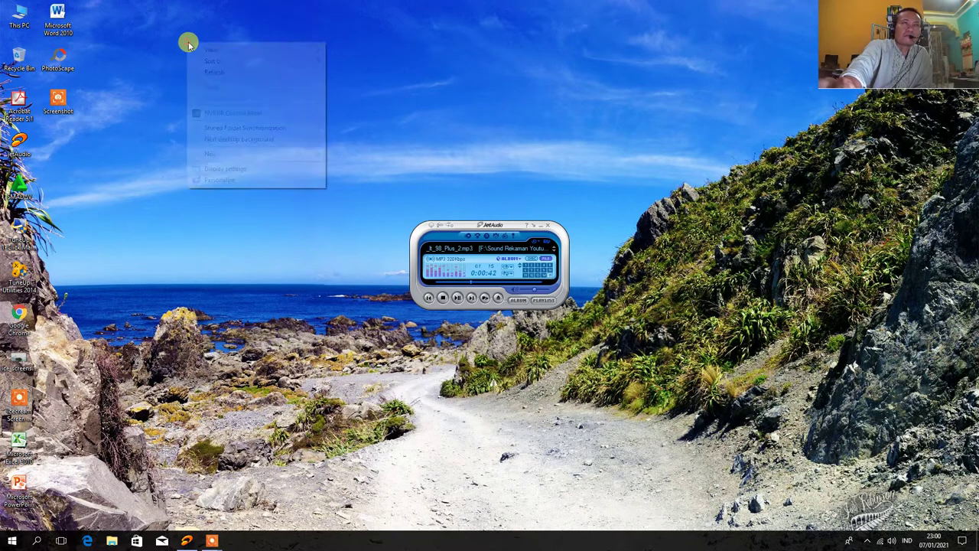
pyautogui.click(225, 70)
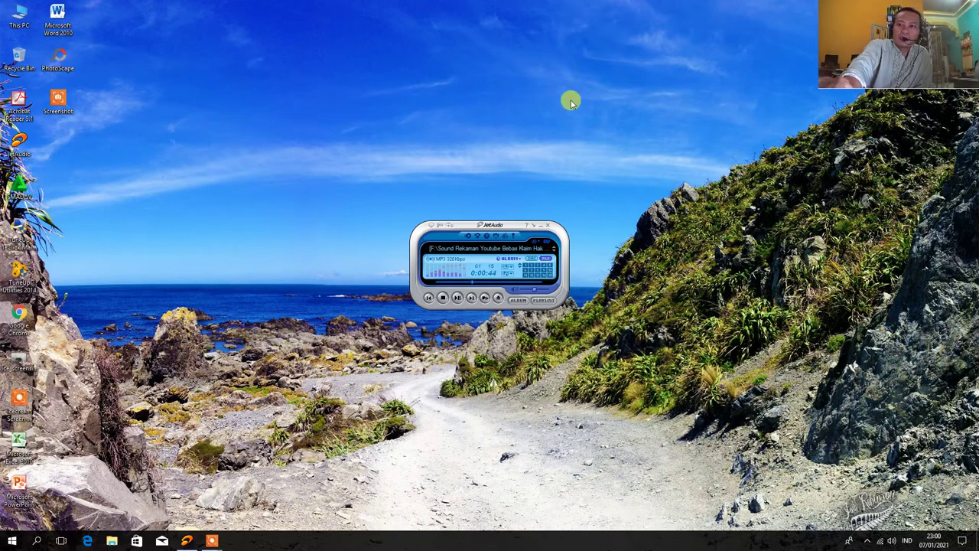
pyautogui.rightClick(570, 99)
pyautogui.click(594, 133)
pyautogui.rightClick(505, 40)
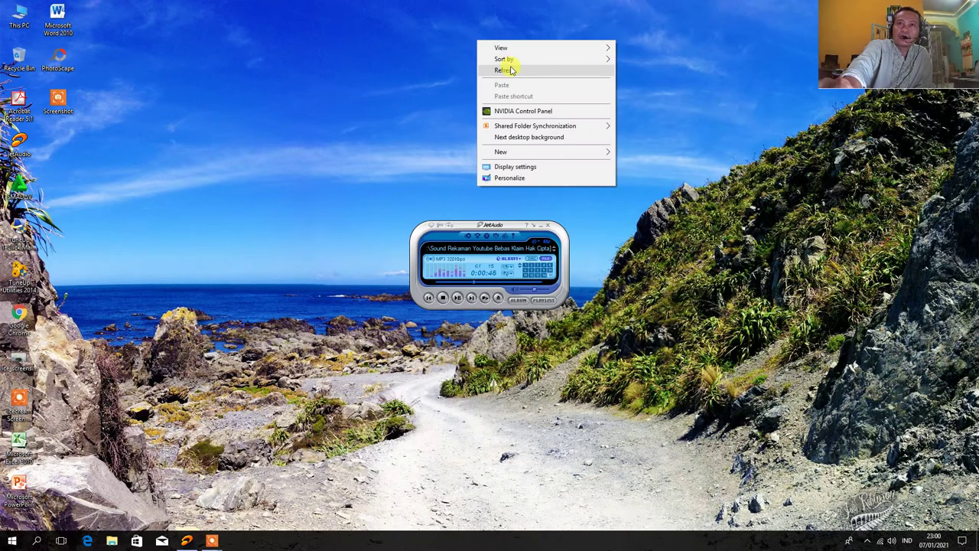
pyautogui.click(511, 70)
pyautogui.rightClick(488, 41)
pyautogui.click(514, 72)
pyautogui.rightClick(464, 29)
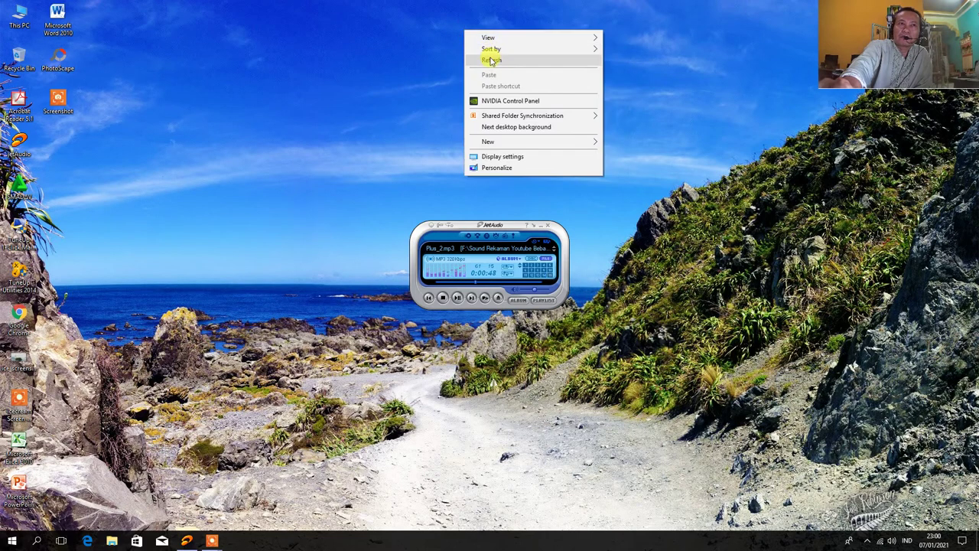
pyautogui.click(494, 60)
pyautogui.rightClick(442, 37)
pyautogui.click(466, 69)
pyautogui.rightClick(429, 28)
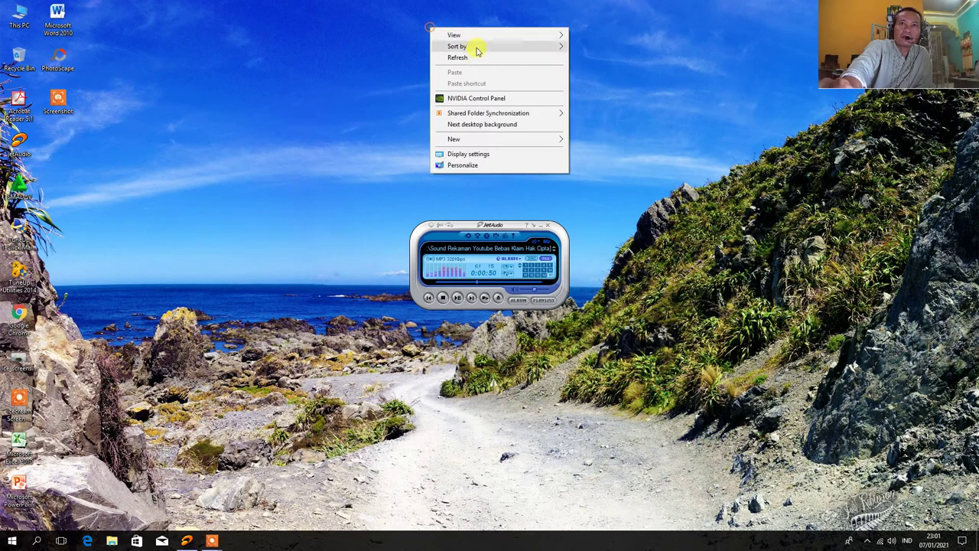
pyautogui.click(465, 57)
pyautogui.rightClick(465, 55)
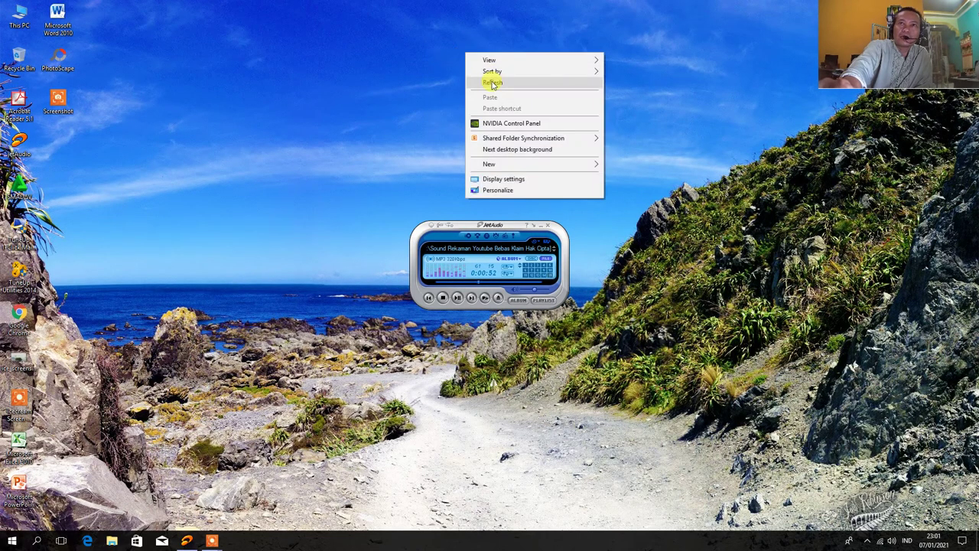
pyautogui.click(491, 79)
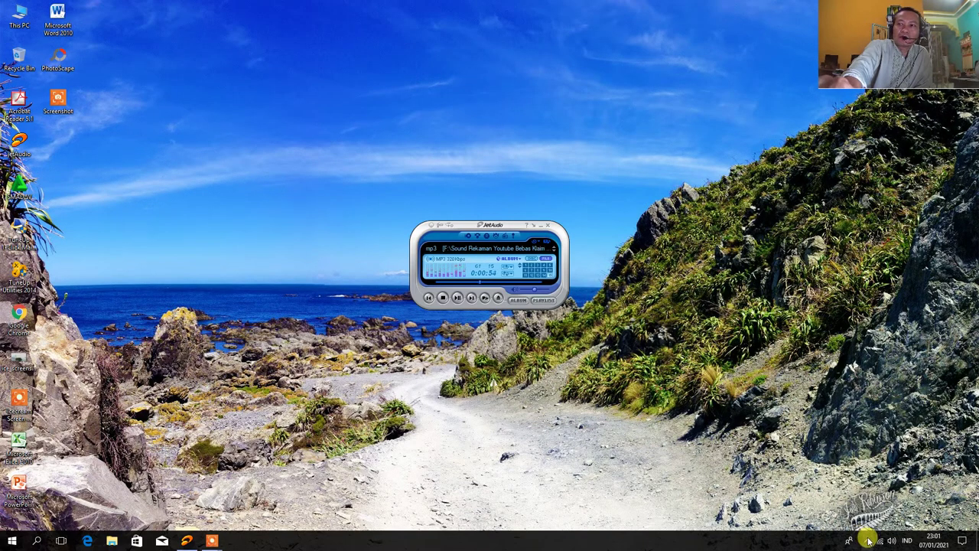
pyautogui.rightClick(367, 44)
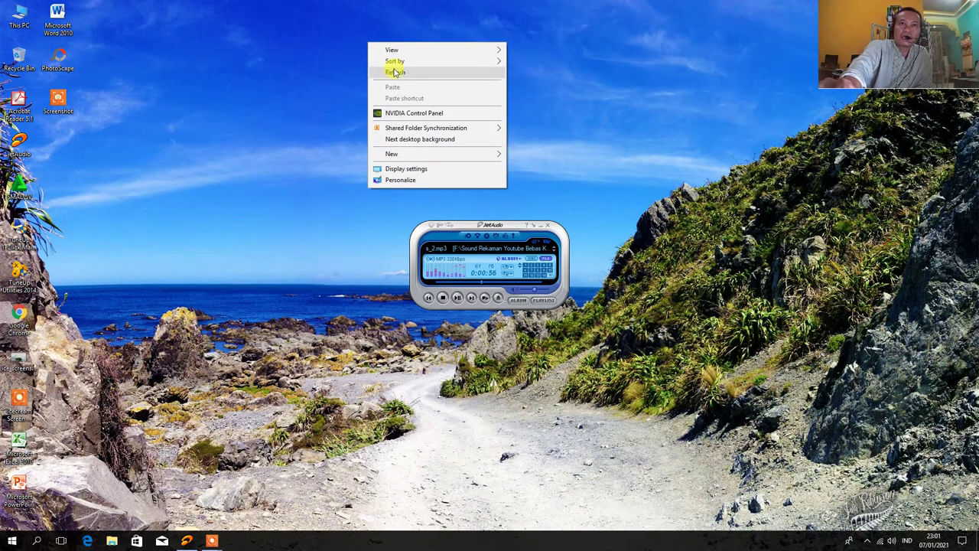
pyautogui.click(395, 68)
pyautogui.rightClick(492, 36)
pyautogui.click(518, 67)
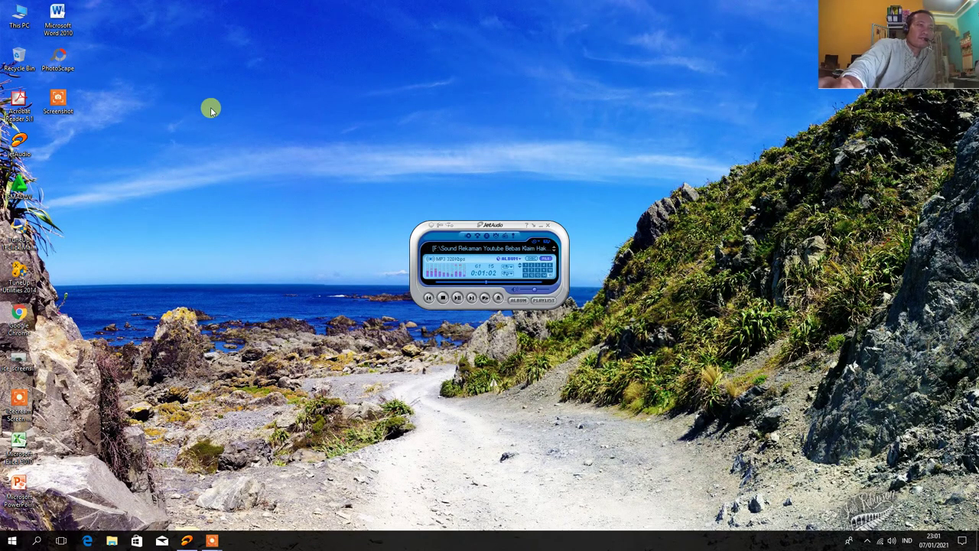
pyautogui.rightClick(213, 77)
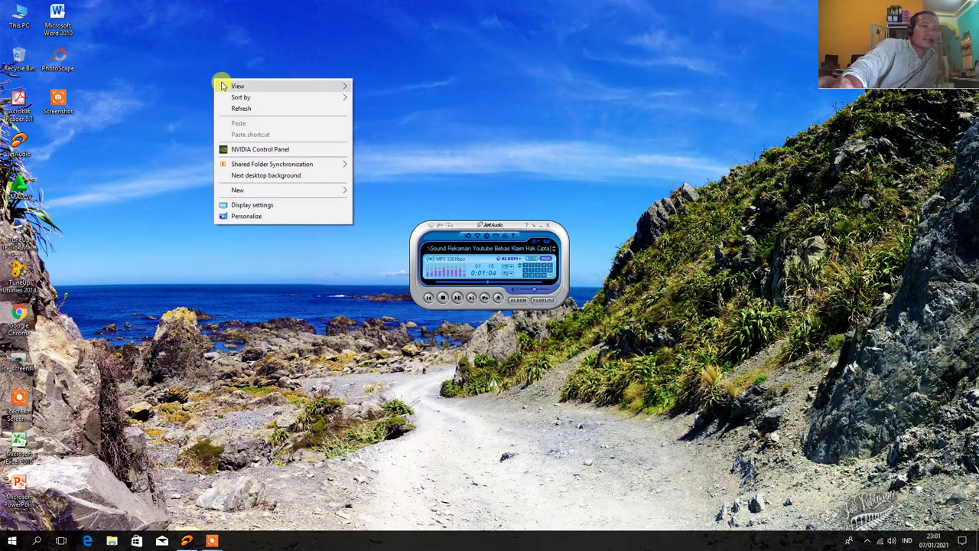
pyautogui.click(230, 109)
pyautogui.rightClick(221, 62)
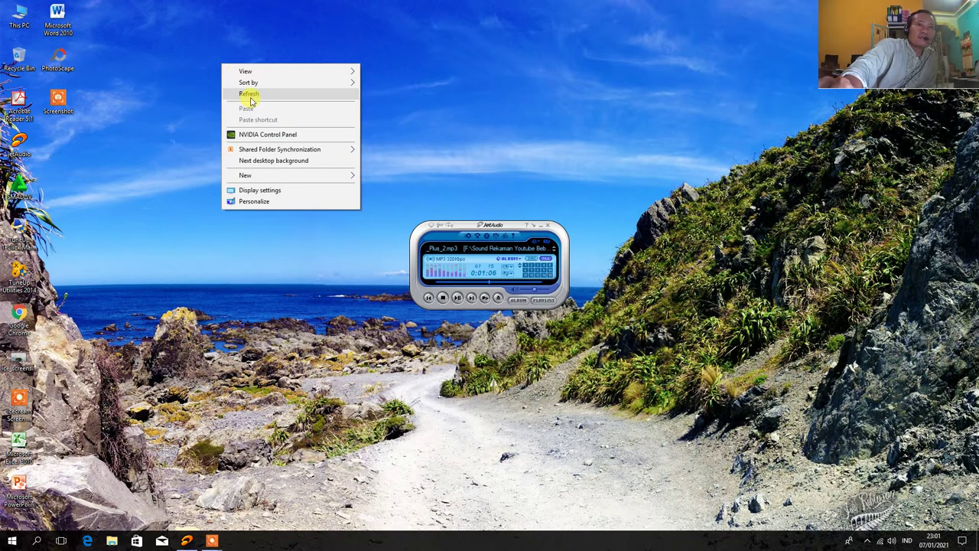
pyautogui.click(248, 94)
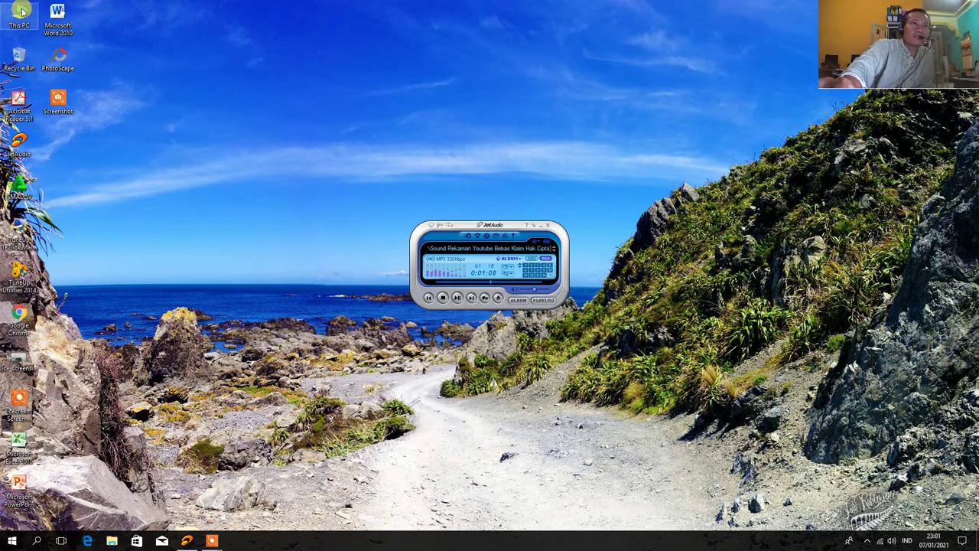
# Browse from This PC to J:\Driver & Program Instal\Driver Instal
pyautogui.doubleClick(22, 10)
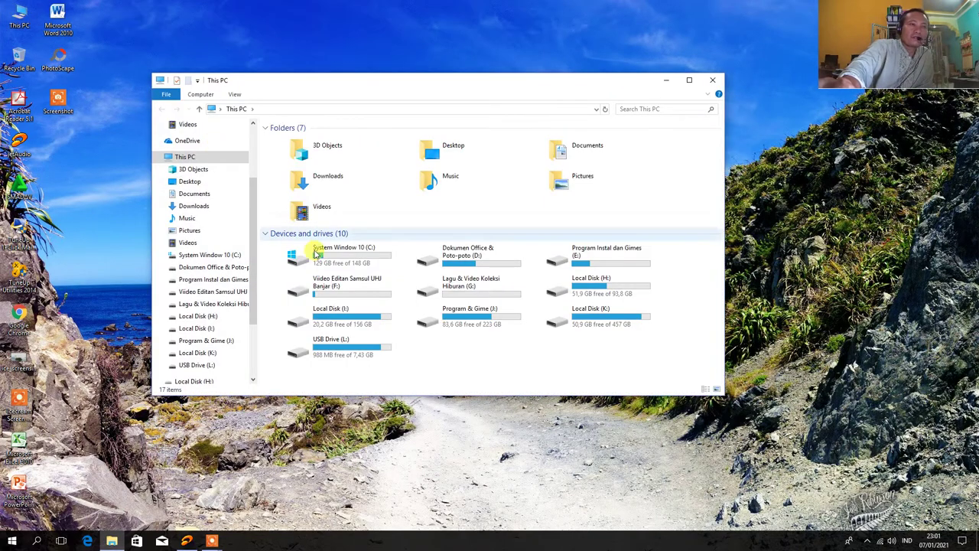
pyautogui.doubleClick(472, 318)
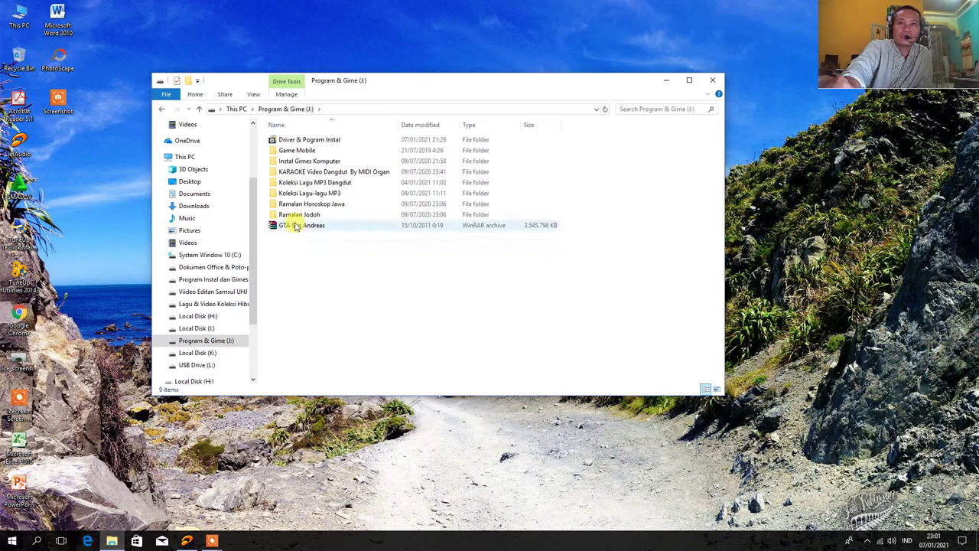
pyautogui.doubleClick(306, 142)
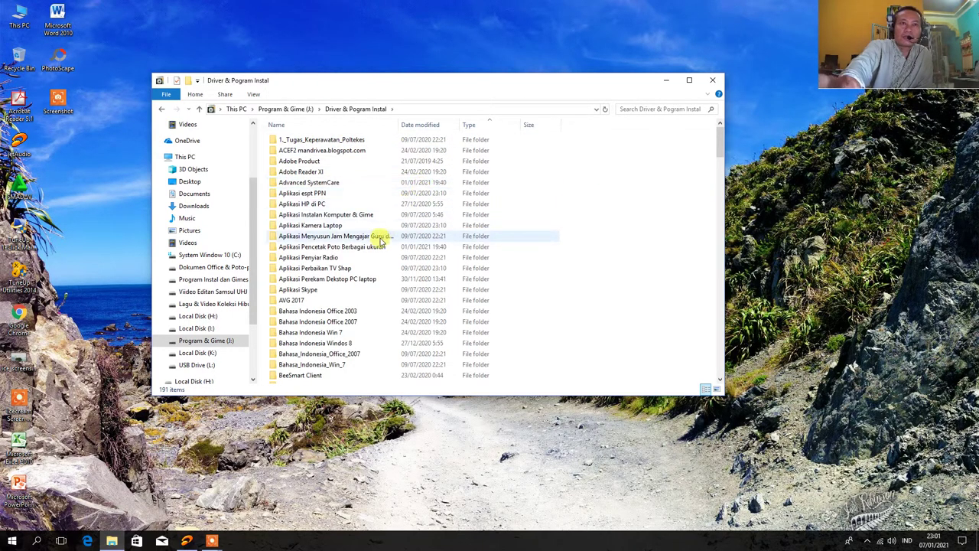
pyautogui.scroll(-4, 316, 306)
pyautogui.scroll(-5, 316, 306)
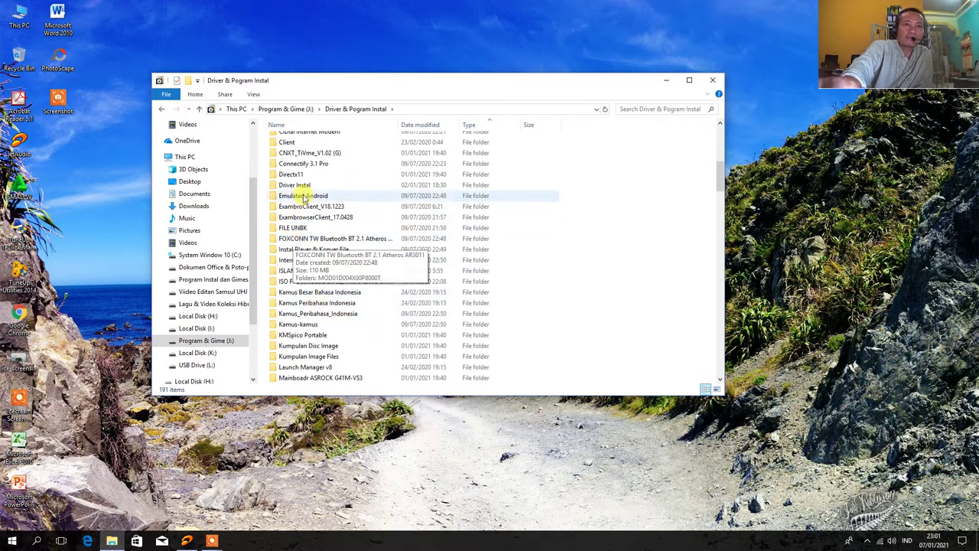
pyautogui.doubleClick(303, 186)
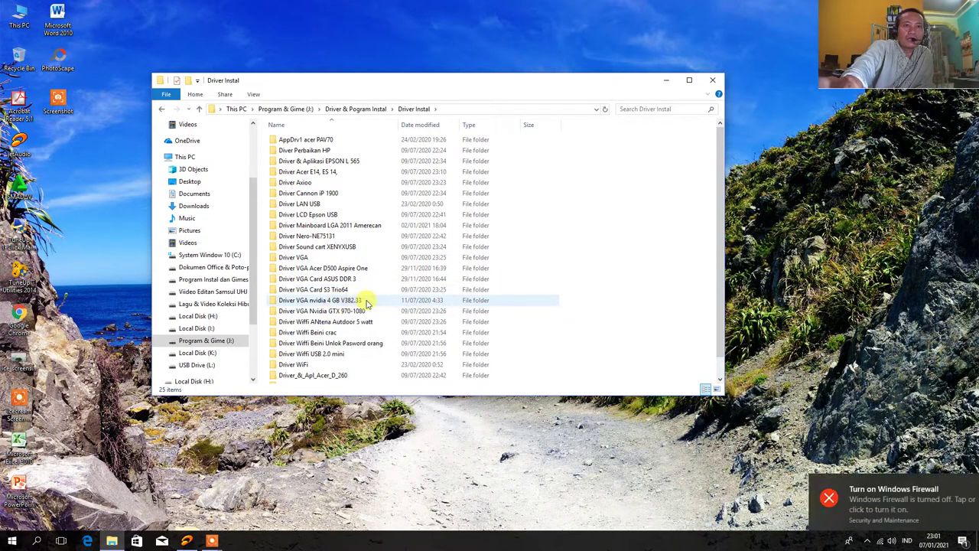
# Open Driver VGA nvidia 4 GB V382.33\Drivers\Win10-64 and launch its setup file
pyautogui.click(367, 302)
pyautogui.doubleClick(367, 302)
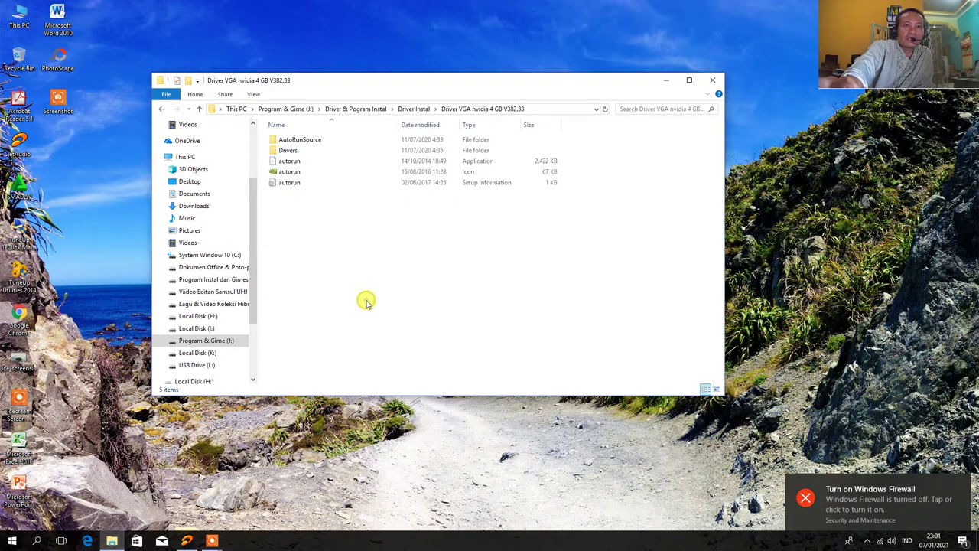
pyautogui.doubleClick(294, 151)
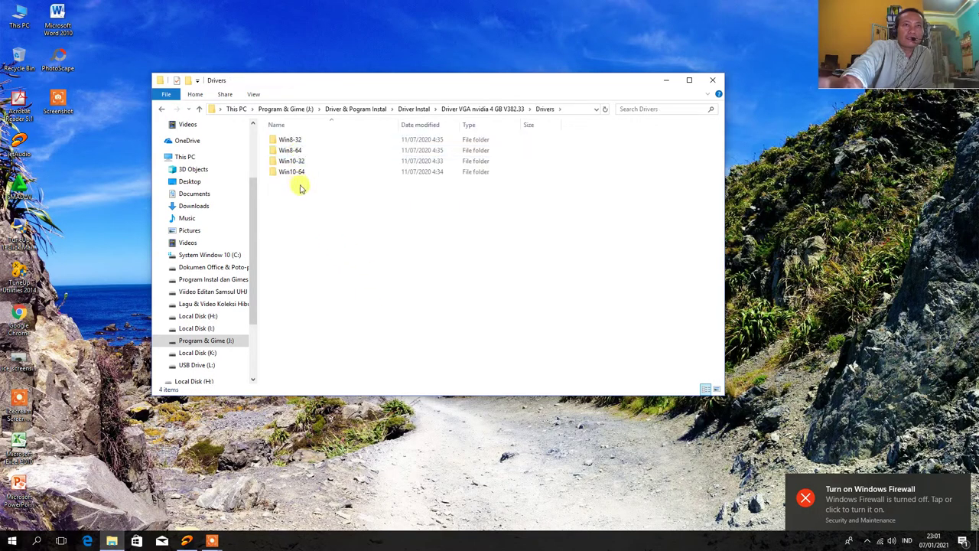
pyautogui.doubleClick(297, 172)
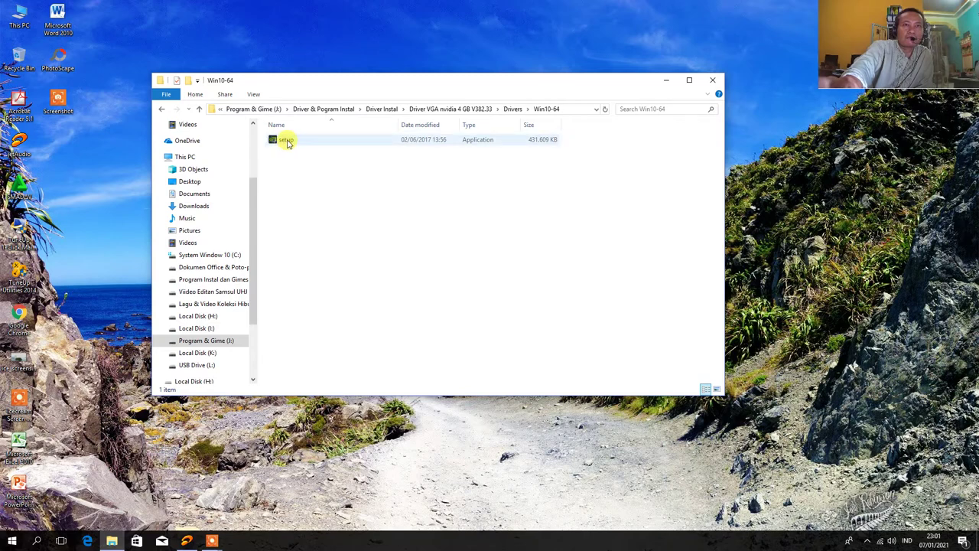
pyautogui.click(288, 143)
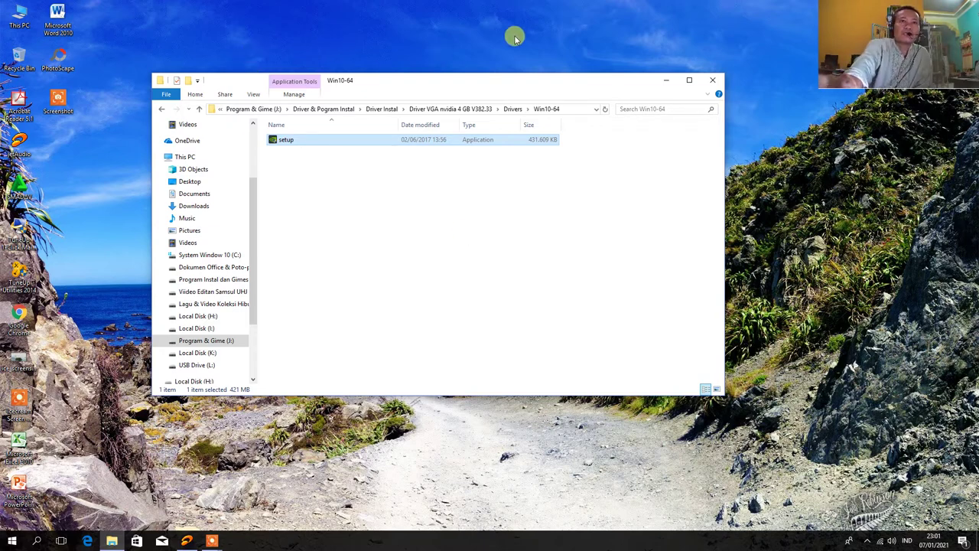
pyautogui.rightClick(631, 18)
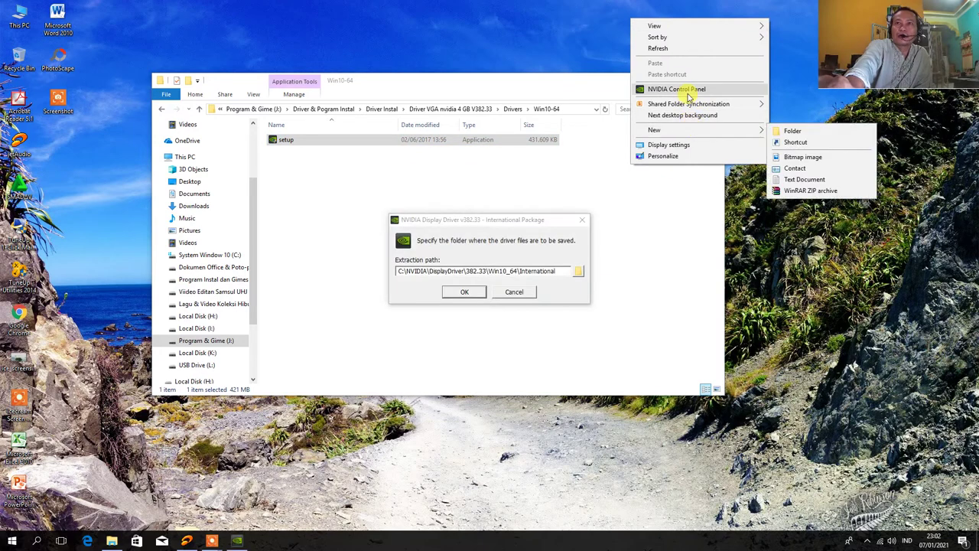
# Accept the default C:\NVIDIA\DisplayDriver\382.33\Win10_64\International path and start extracting the driver
pyautogui.click(465, 293)
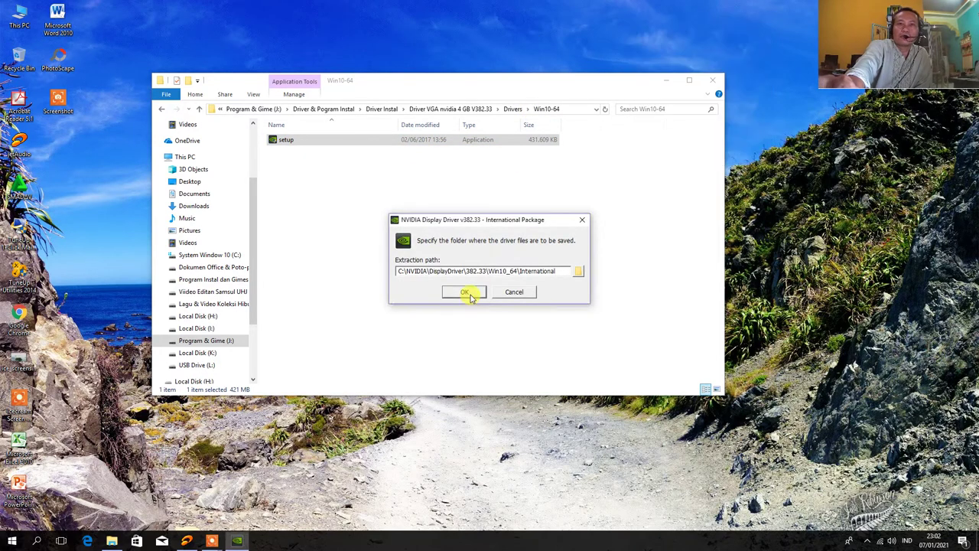
pyautogui.click(465, 293)
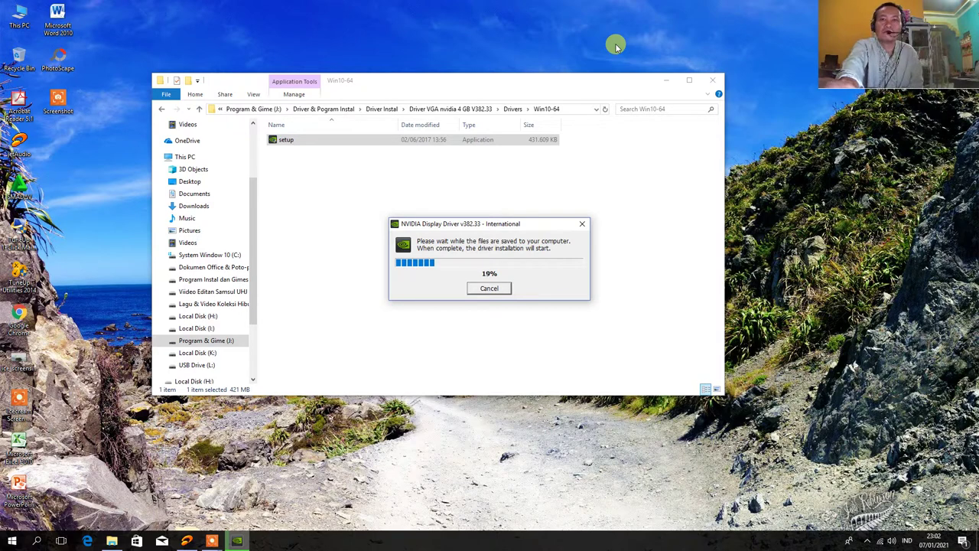
pyautogui.rightClick(679, 9)
pyautogui.click(697, 38)
pyautogui.rightClick(721, 25)
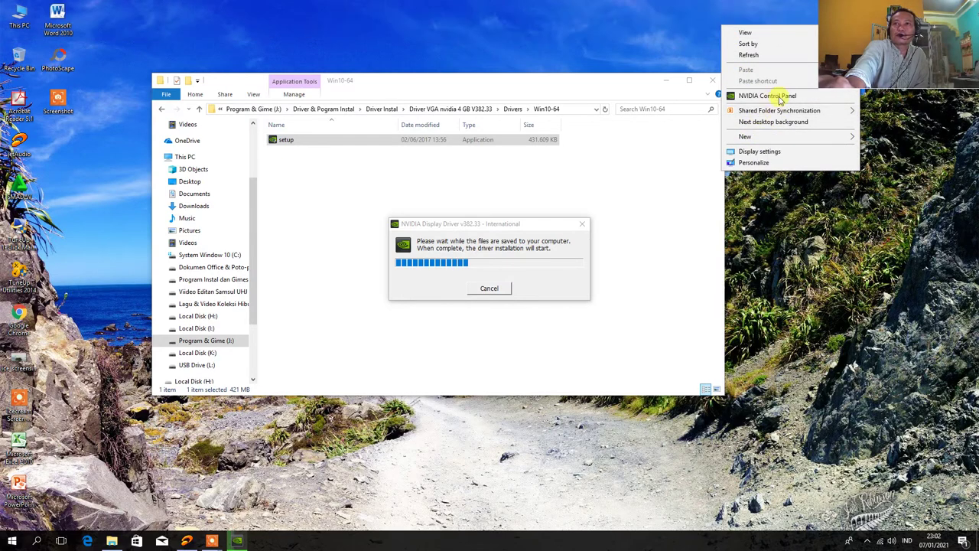
pyautogui.click(780, 152)
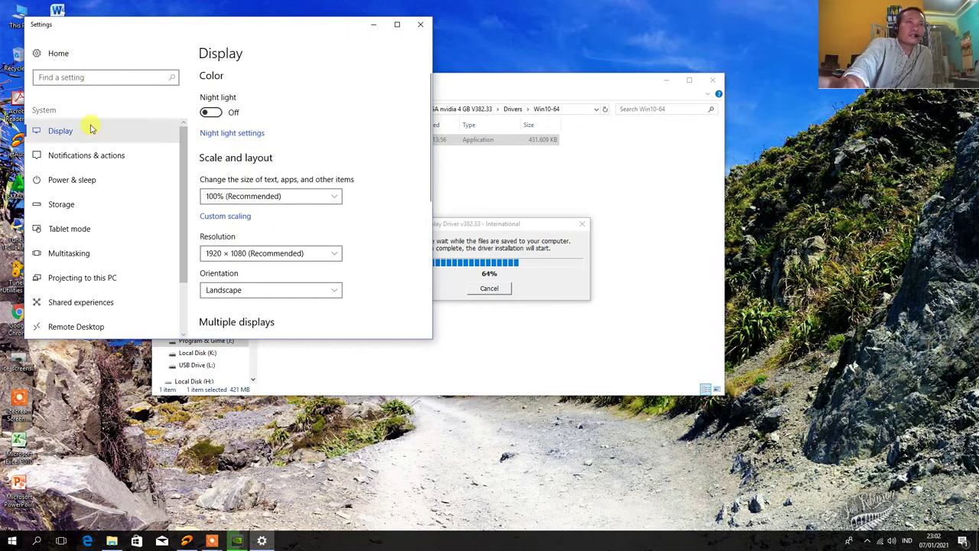
# View the GeForce GT 730 adapter properties, keeping the monitor refresh rate at 60 Hertz
pyautogui.scroll(-5, 261, 162)
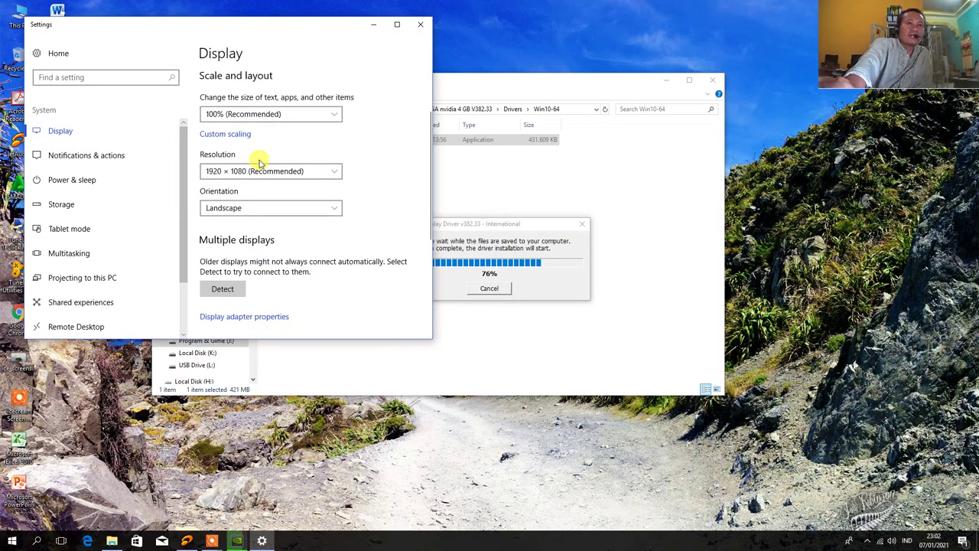
pyautogui.scroll(-1, 260, 165)
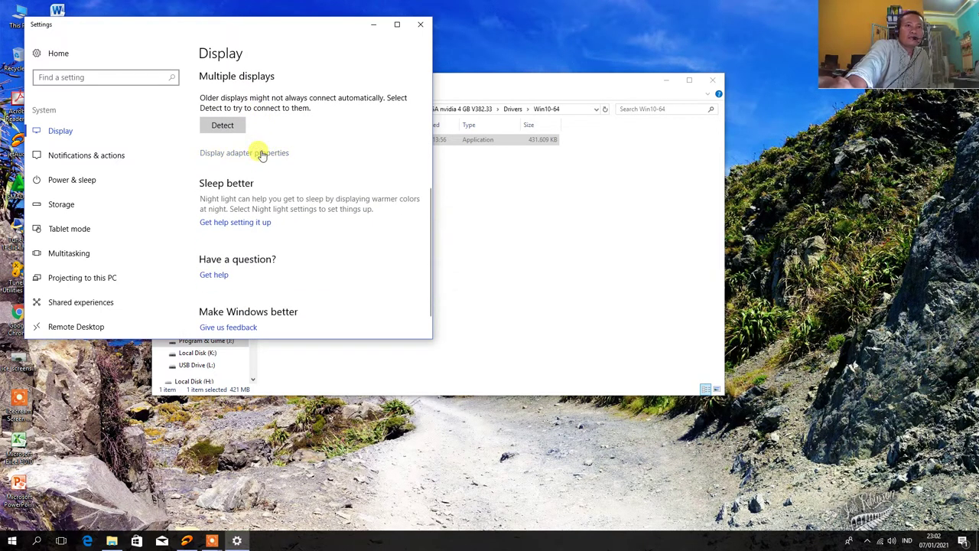
pyautogui.click(261, 153)
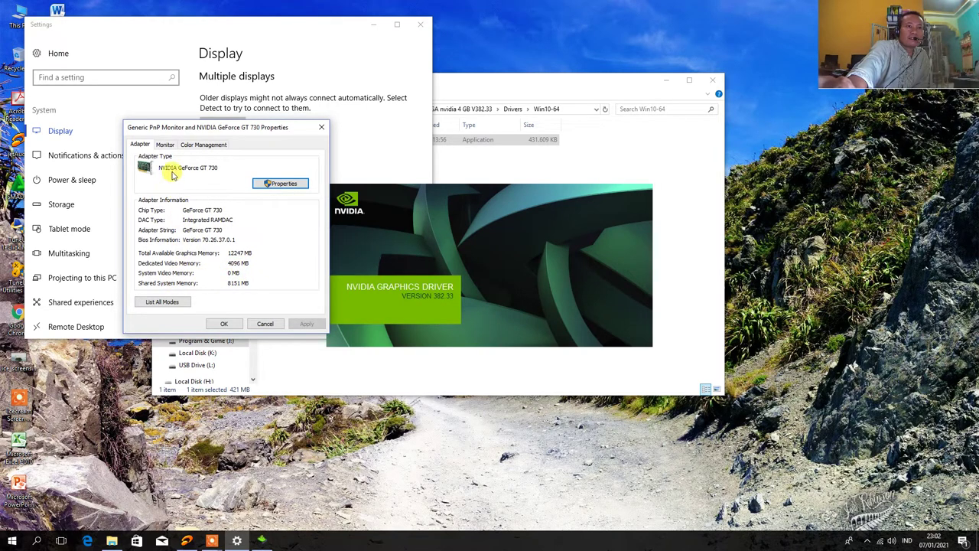
pyautogui.click(164, 145)
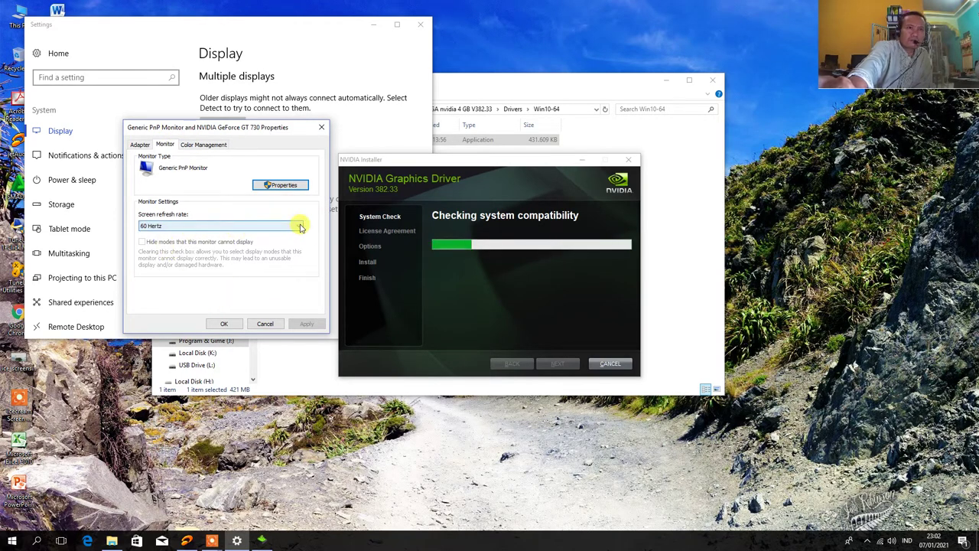
pyautogui.click(300, 227)
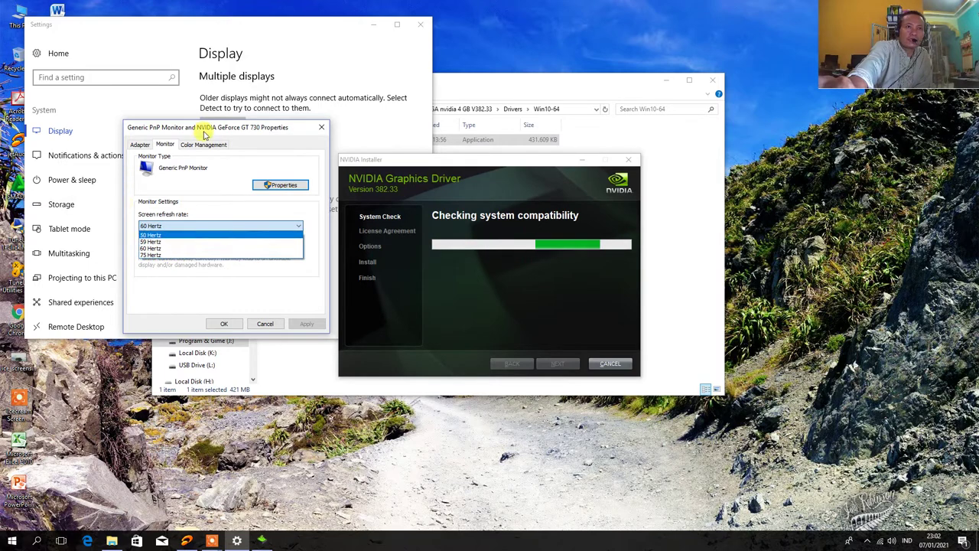
pyautogui.click(143, 148)
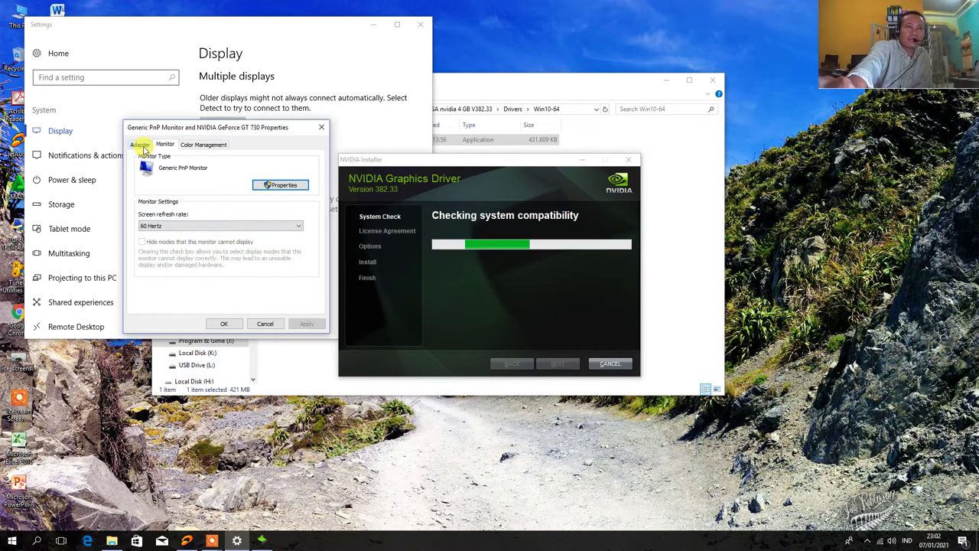
pyautogui.click(142, 146)
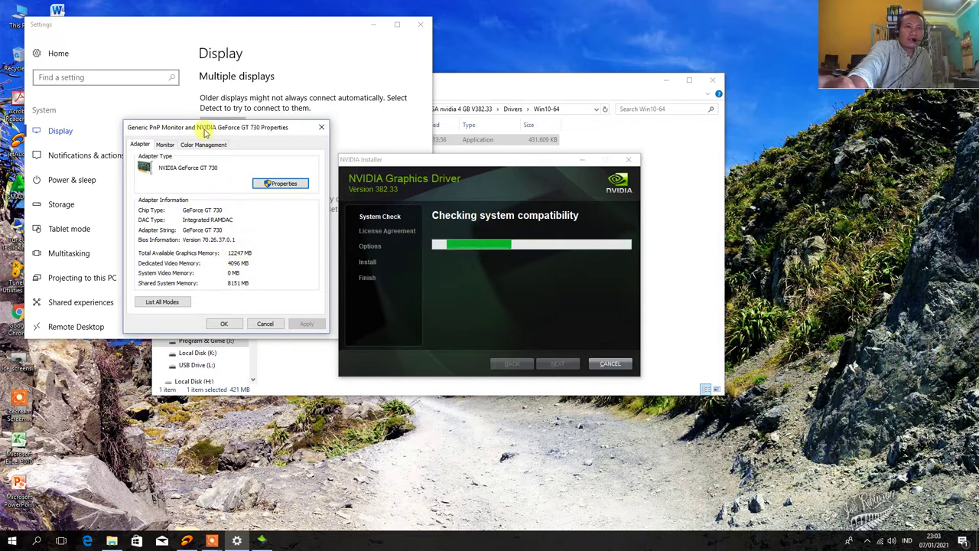
# Close the adapter properties, review Power & sleep, and close Settings beside the NVIDIA installer
pyautogui.moveTo(197, 133); pyautogui.dragTo(563, 37)
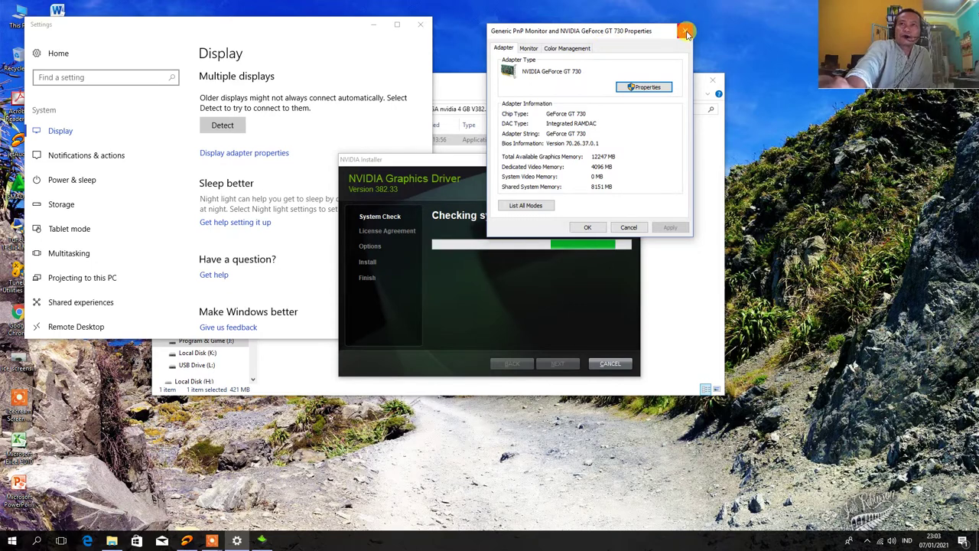
pyautogui.click(686, 31)
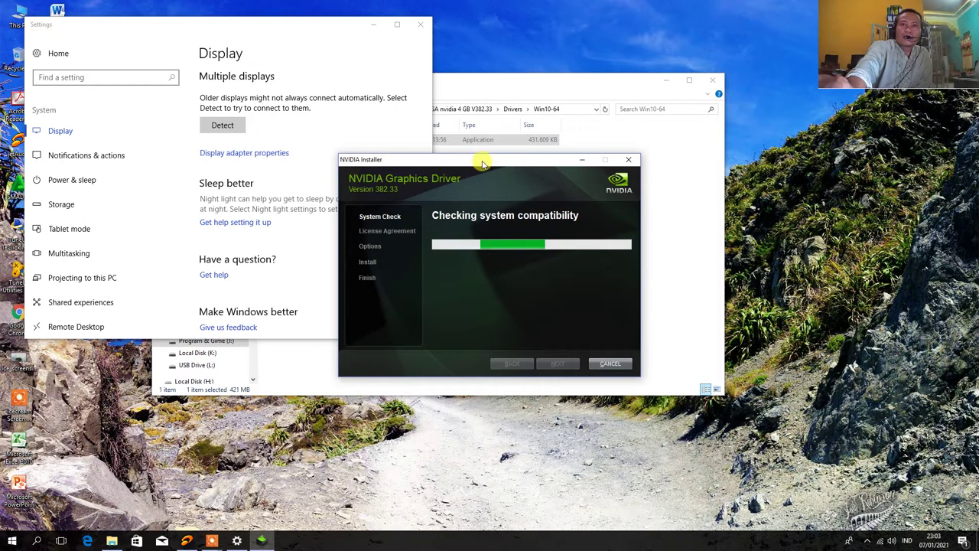
pyautogui.moveTo(482, 163); pyautogui.dragTo(773, 297)
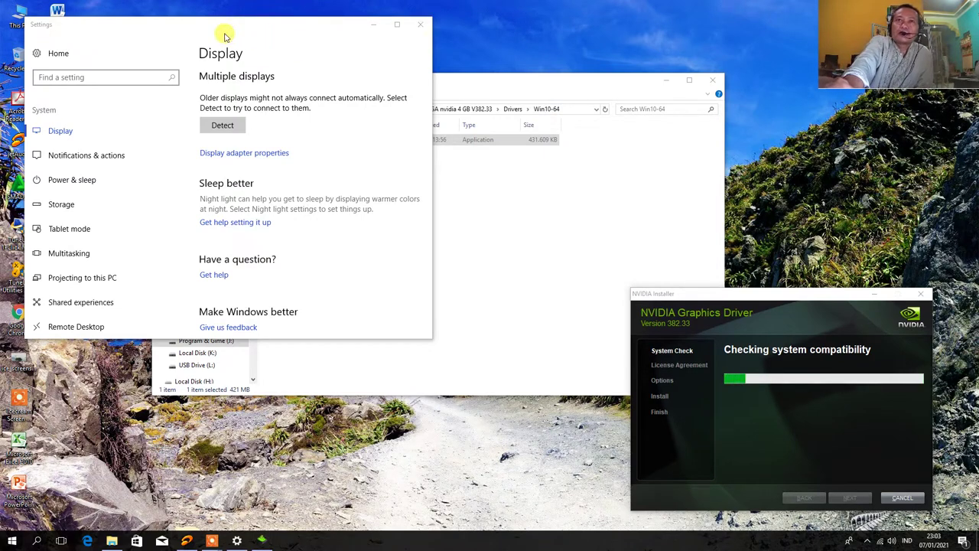
pyautogui.moveTo(223, 28); pyautogui.dragTo(434, 44)
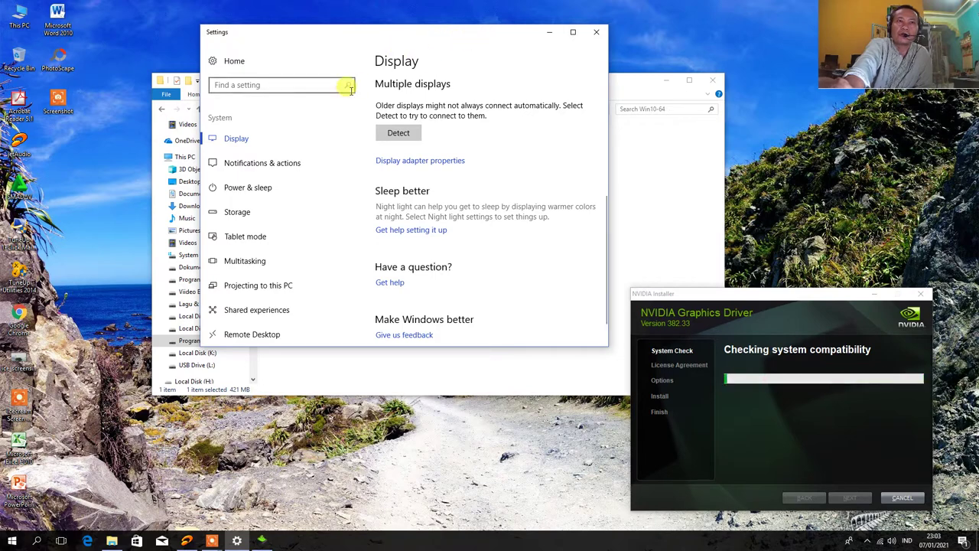
pyautogui.click(258, 189)
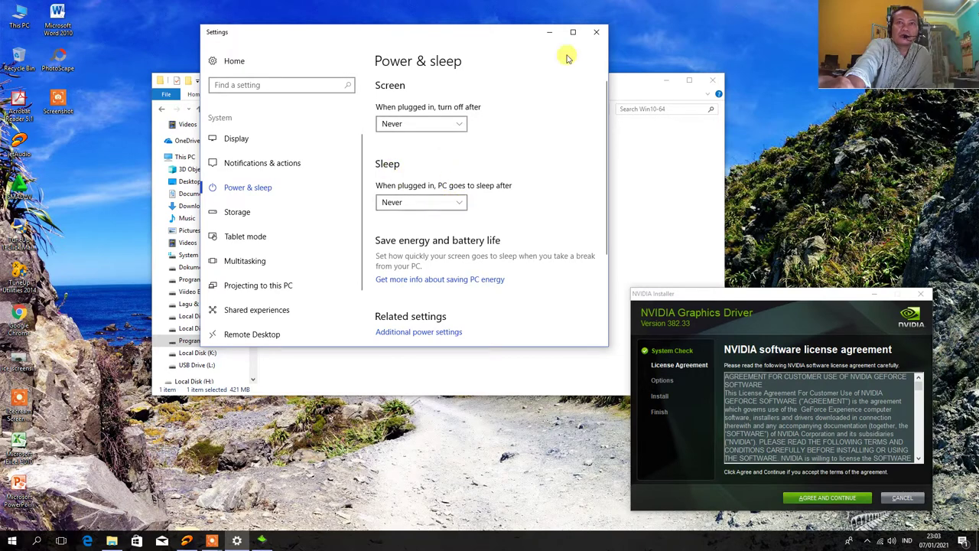
pyautogui.click(599, 35)
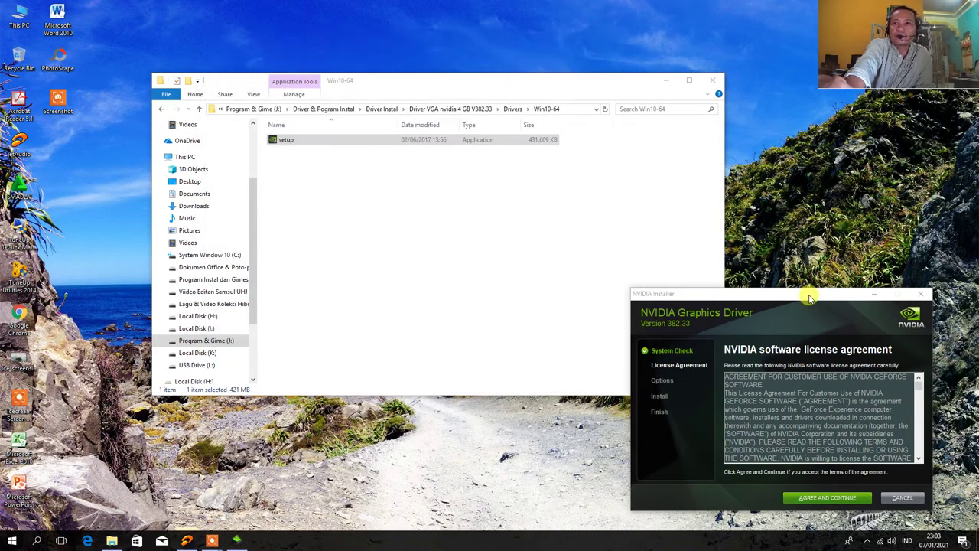
pyautogui.moveTo(811, 298); pyautogui.dragTo(795, 186)
# Agree to the NVIDIA license and continue with the Express (Recommended) installation
pyautogui.click(815, 386)
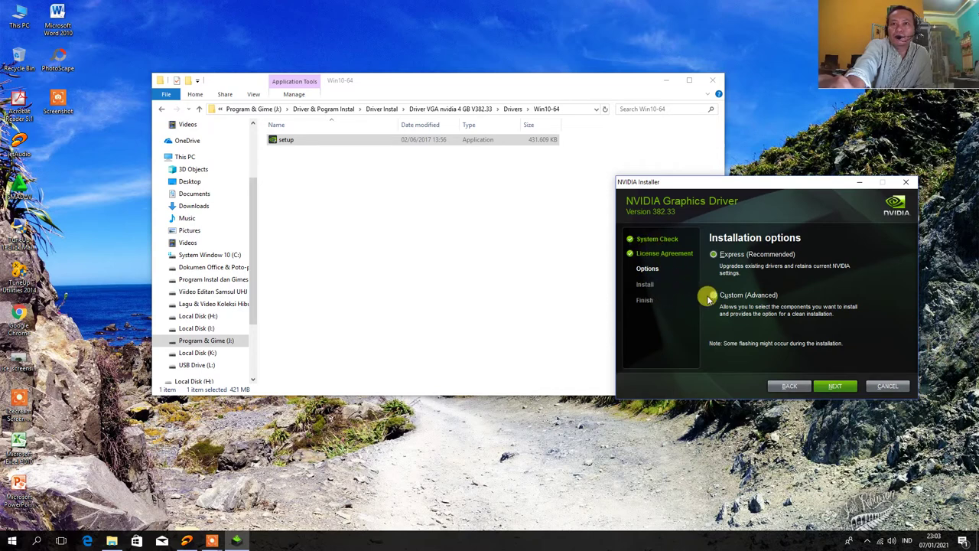
pyautogui.click(834, 386)
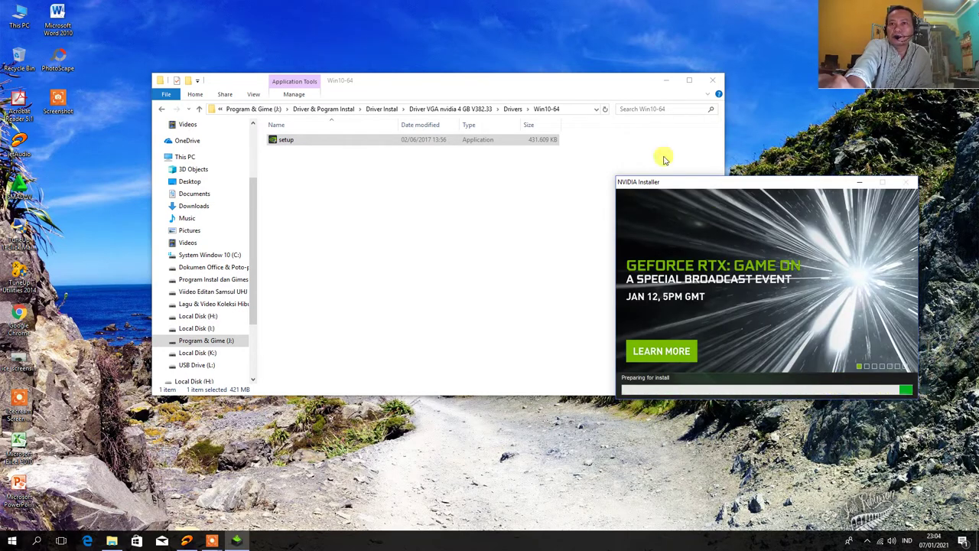
pyautogui.rightClick(426, 24)
pyautogui.click(459, 53)
# Refresh the desktop several times and move the Explorer window up and left
pyautogui.rightClick(450, 27)
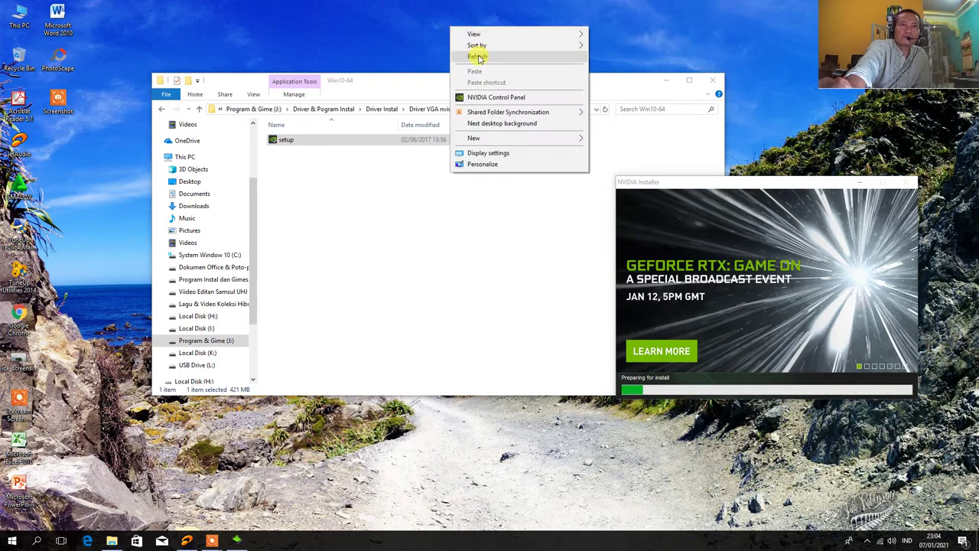
pyautogui.click(478, 58)
pyautogui.rightClick(459, 23)
pyautogui.click(480, 53)
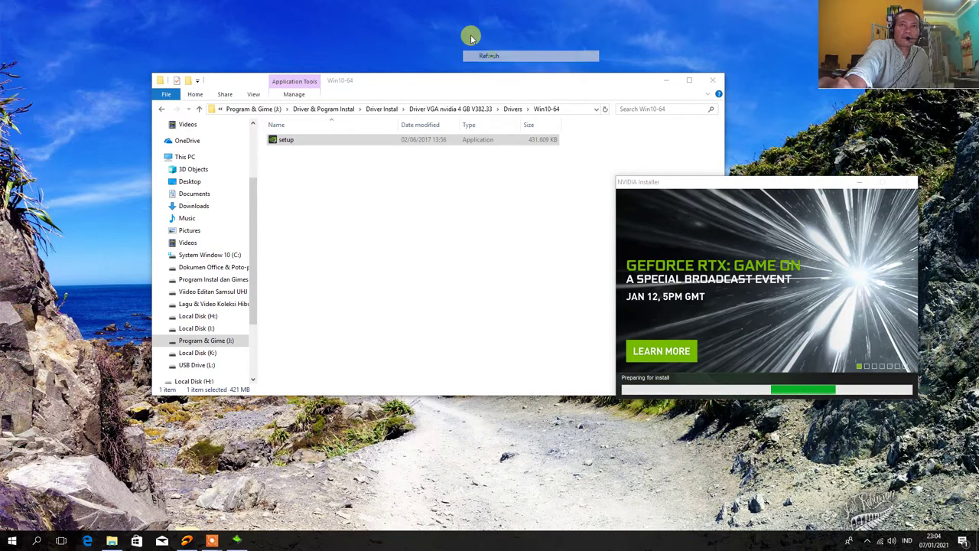
pyautogui.rightClick(467, 26)
pyautogui.click(490, 55)
pyautogui.rightClick(462, 25)
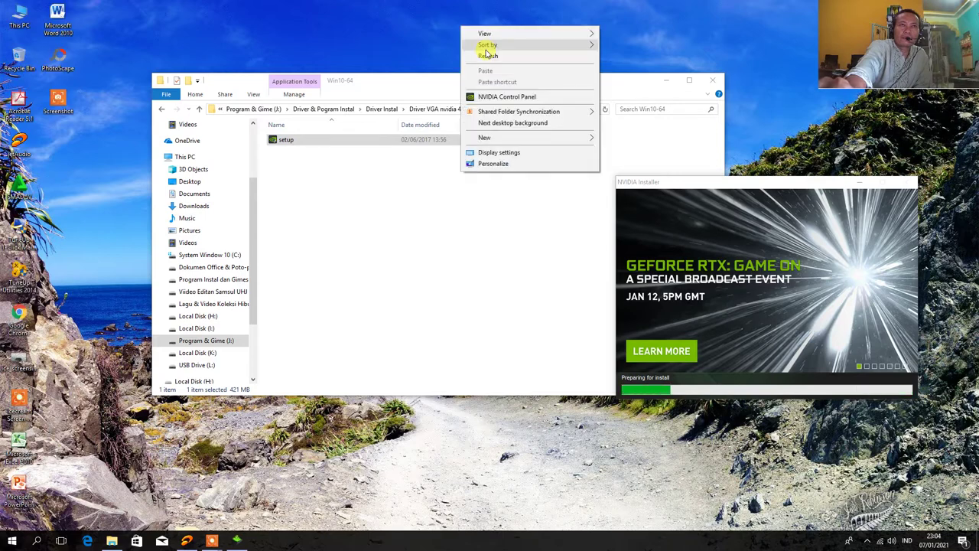
pyautogui.click(483, 55)
pyautogui.rightClick(476, 19)
pyautogui.click(492, 49)
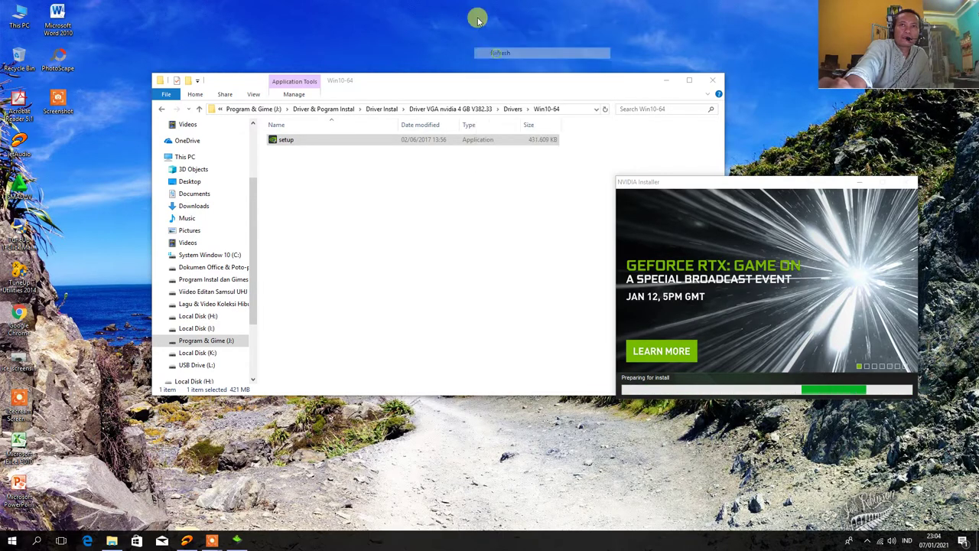
pyautogui.rightClick(477, 16)
pyautogui.click(498, 46)
pyautogui.rightClick(486, 15)
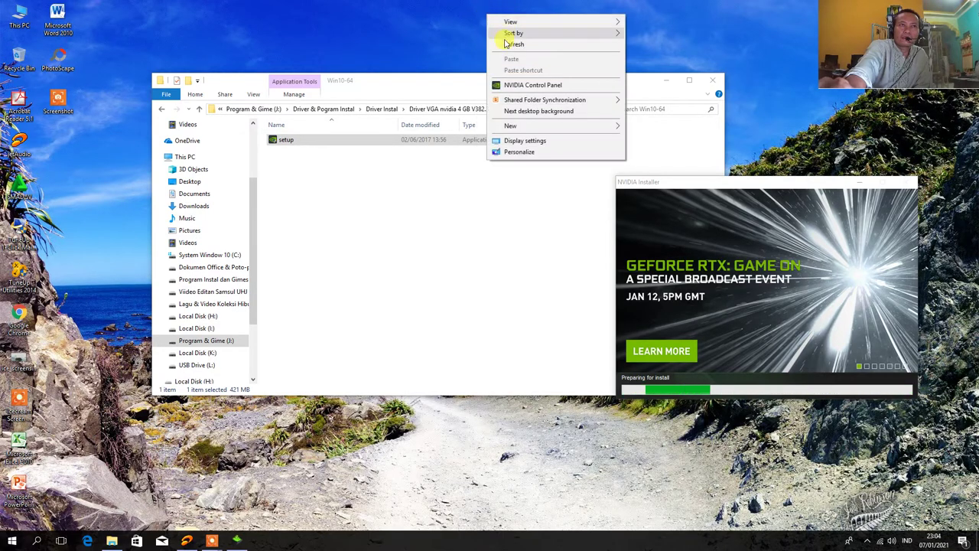
pyautogui.click(507, 47)
pyautogui.rightClick(401, 28)
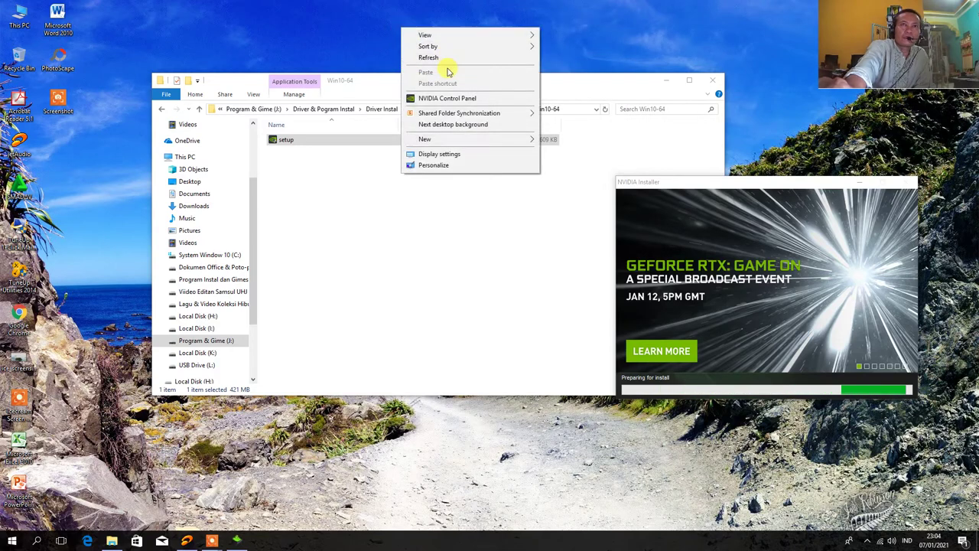
pyautogui.click(448, 61)
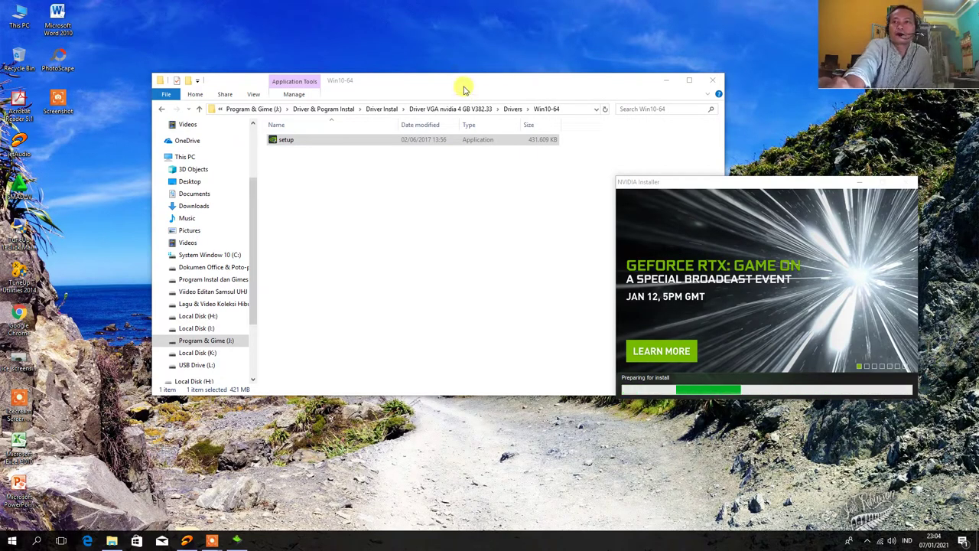
pyautogui.moveTo(465, 88); pyautogui.dragTo(411, 53)
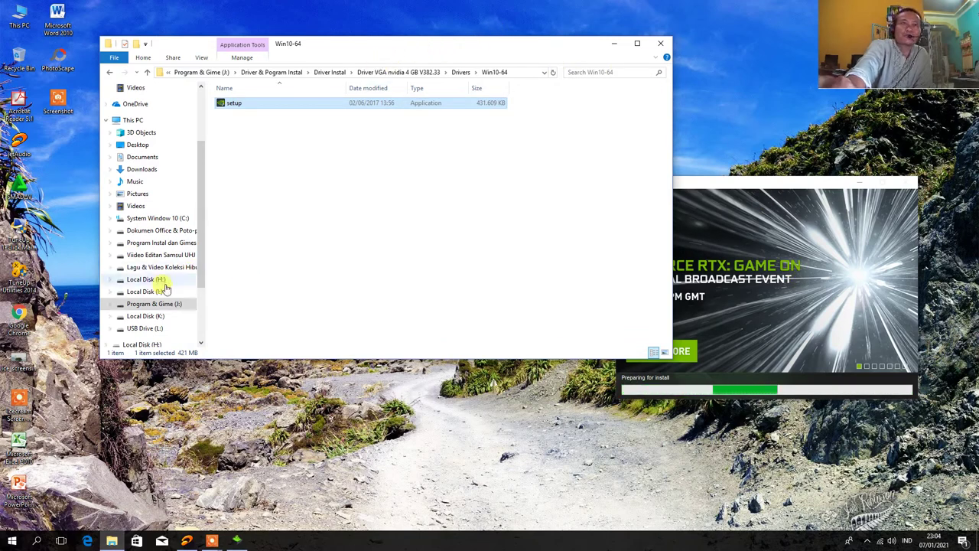
# Open the Ramalan Horoskop Jawa folder on Program Instal dan Gimes (E:)
pyautogui.click(152, 304)
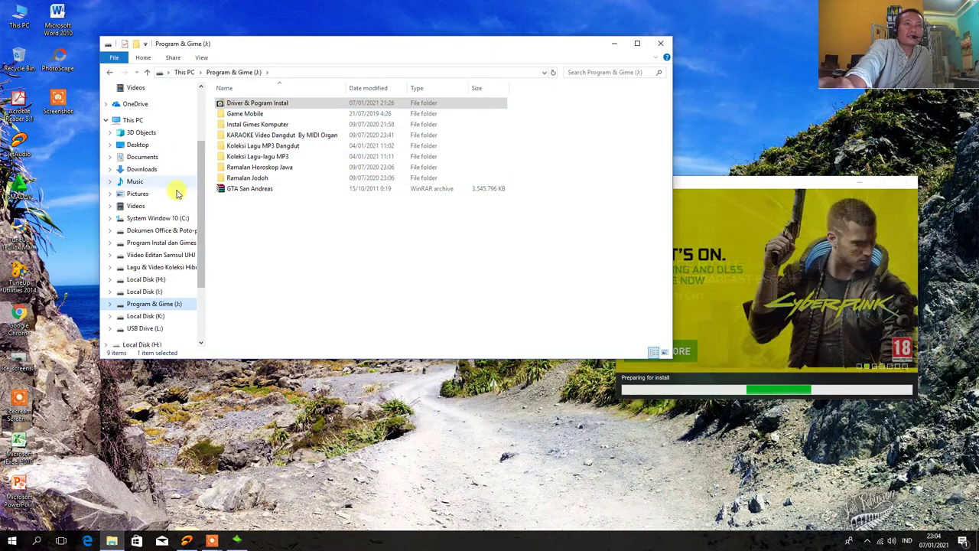
pyautogui.click(153, 243)
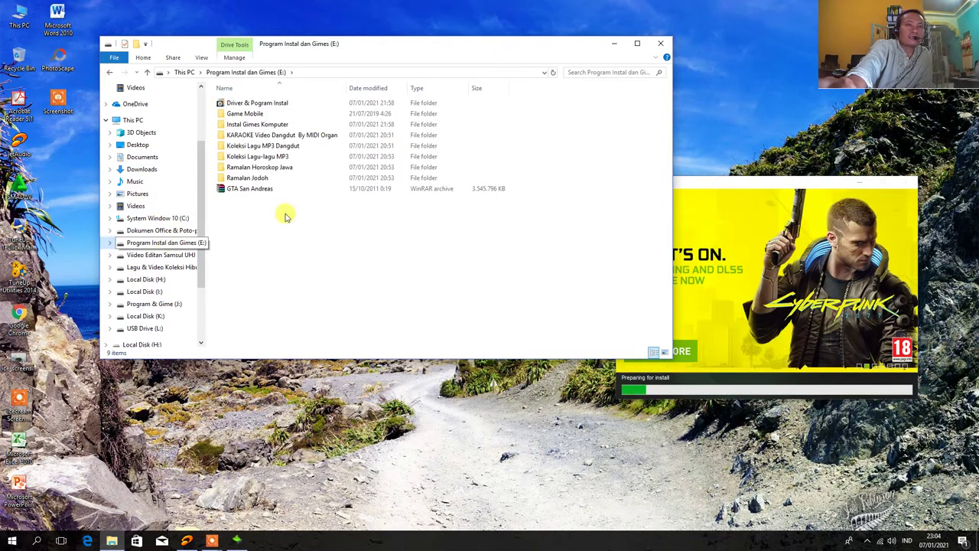
pyautogui.click(257, 169)
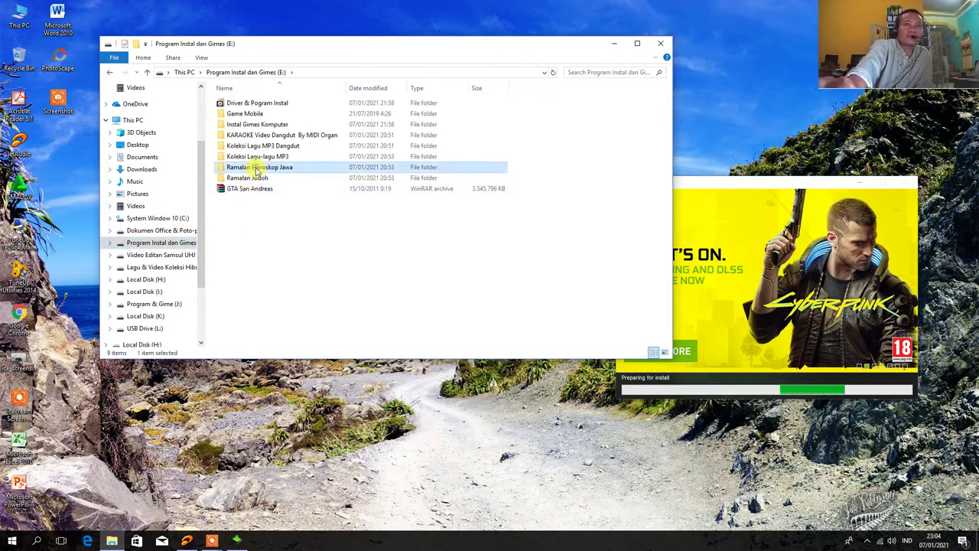
pyautogui.doubleClick(256, 168)
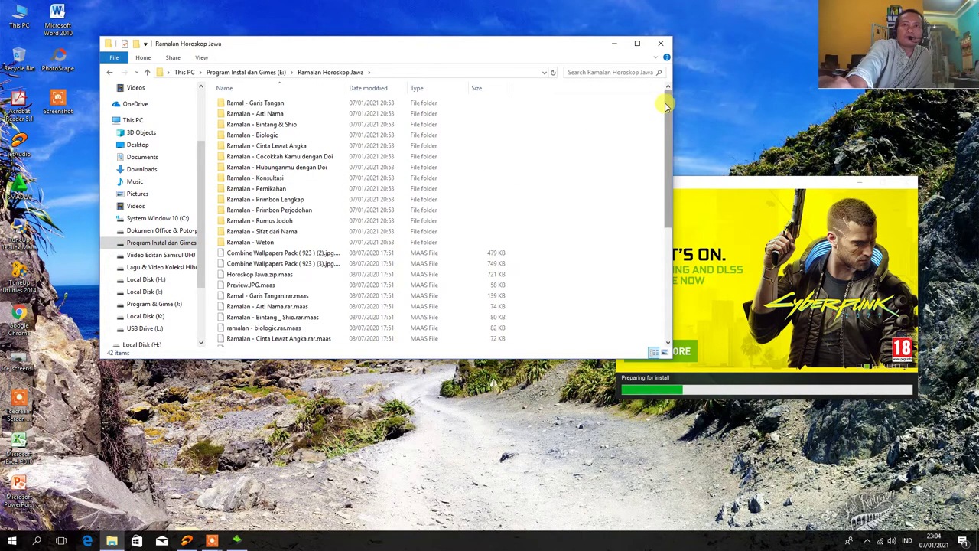
pyautogui.moveTo(665, 107); pyautogui.dragTo(660, 122)
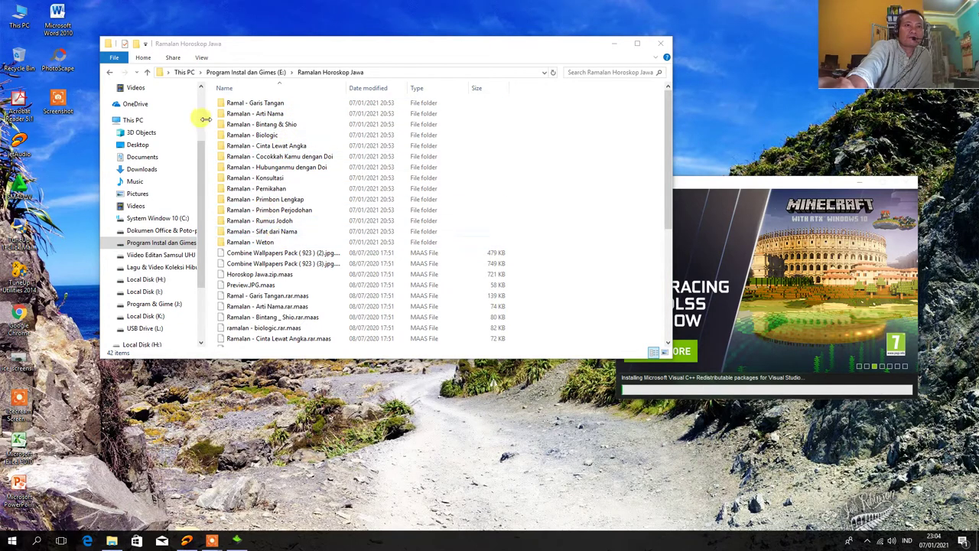
# Select all 28 .maas files in the folder and delete them
pyautogui.scroll(-6, 401, 265)
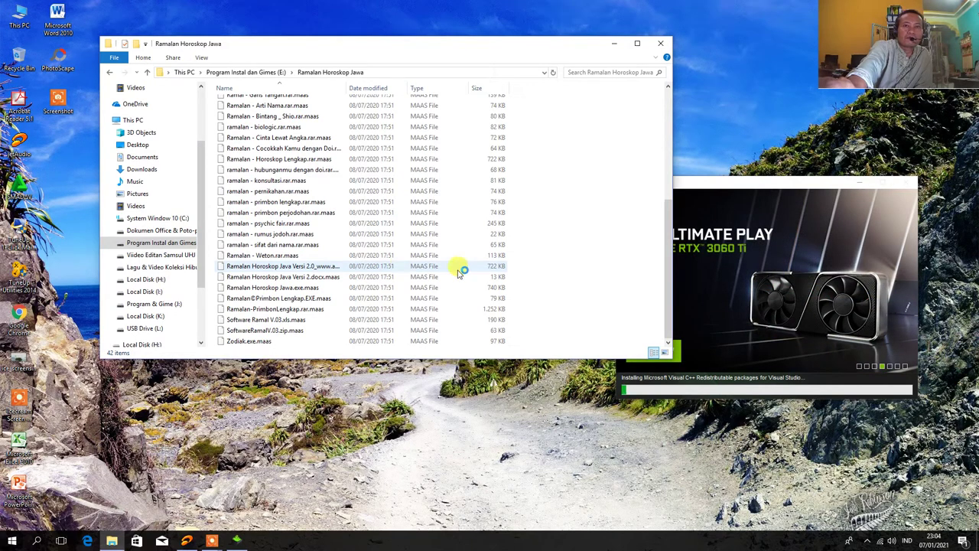
pyautogui.scroll(3, 456, 270)
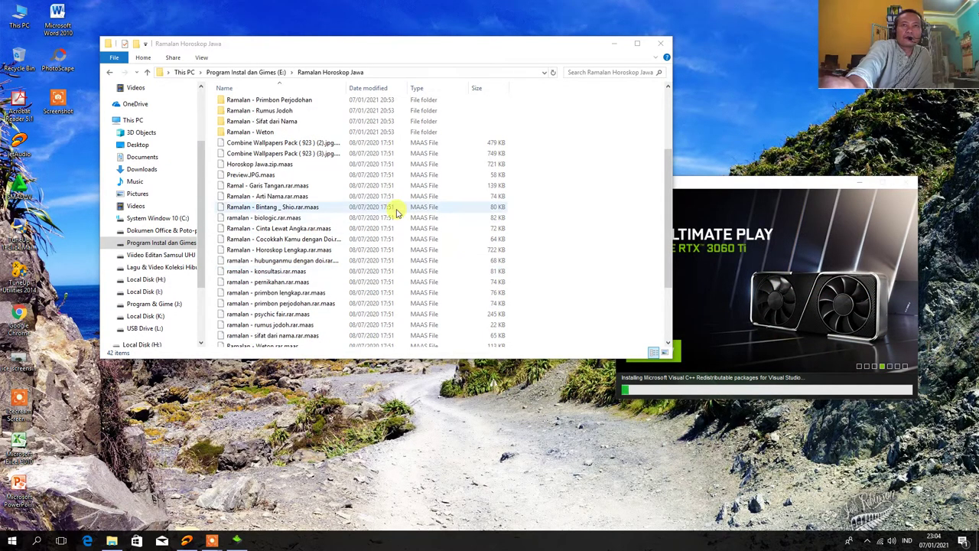
pyautogui.click(537, 146)
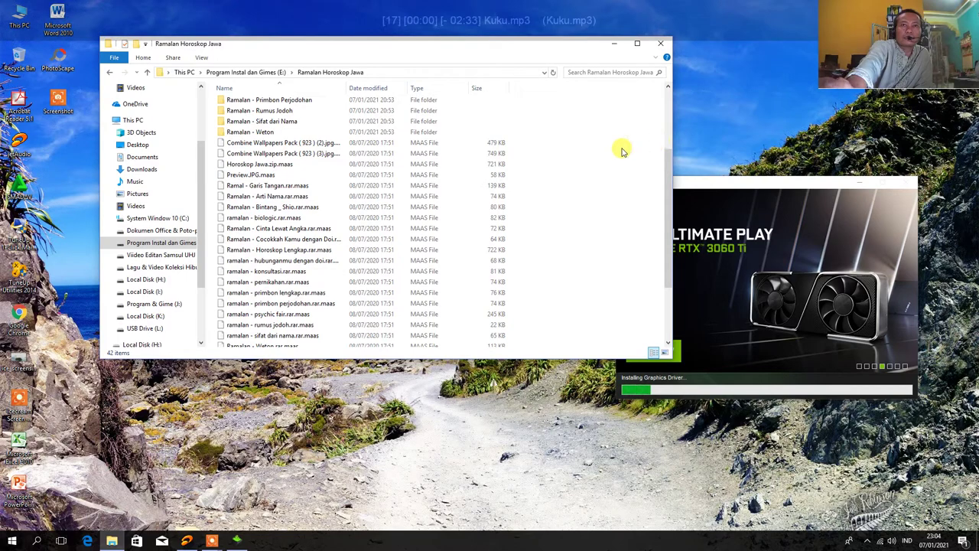
pyautogui.moveTo(614, 144); pyautogui.dragTo(221, 344)
pyautogui.scroll(-3, 375, 306)
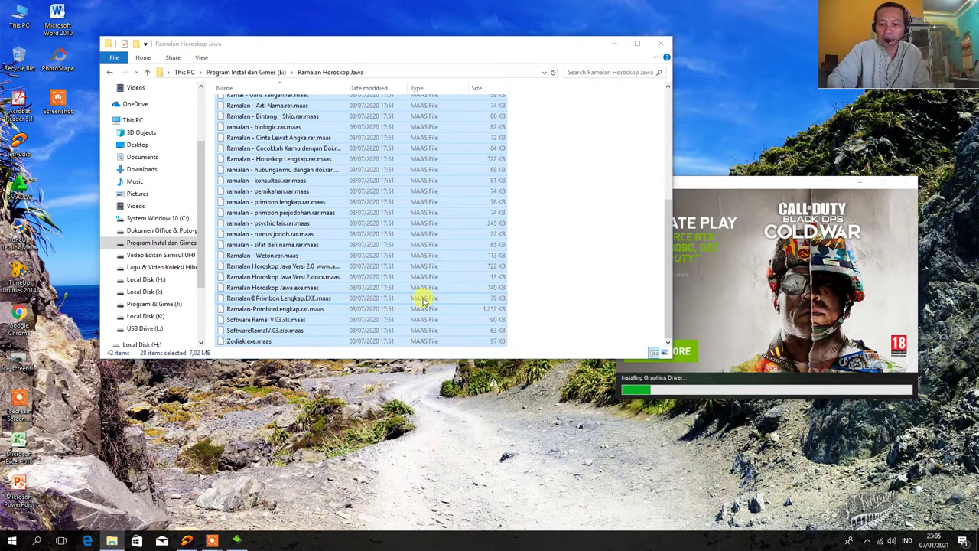
pyautogui.press('Delete')
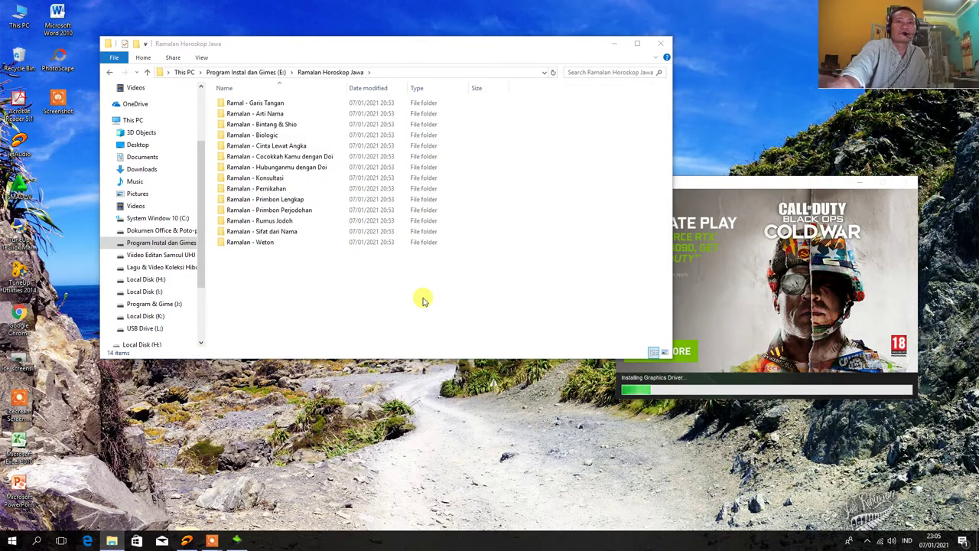
# Delete all 34 .maas files from the Ramalan Jodoh folder, then return to the top of drive E
pyautogui.click(423, 299)
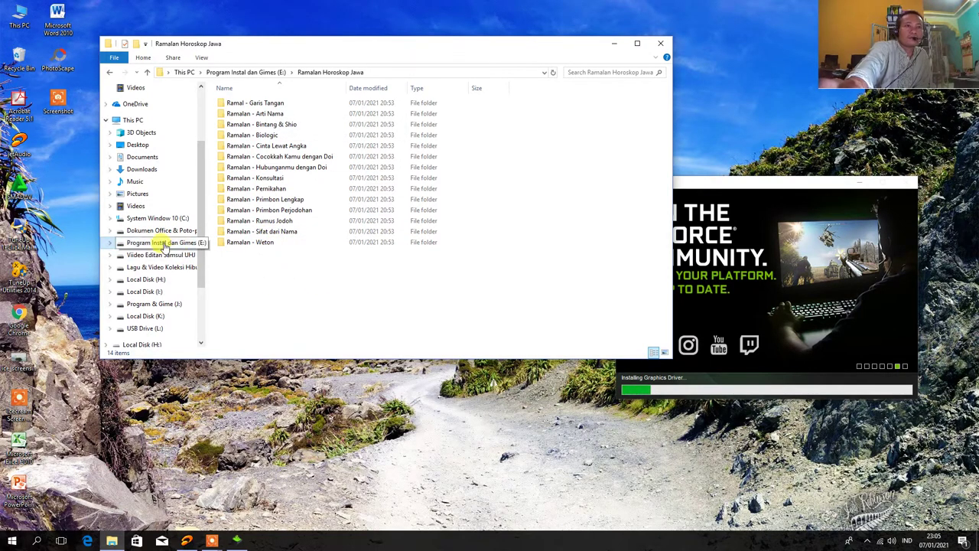
pyautogui.click(163, 243)
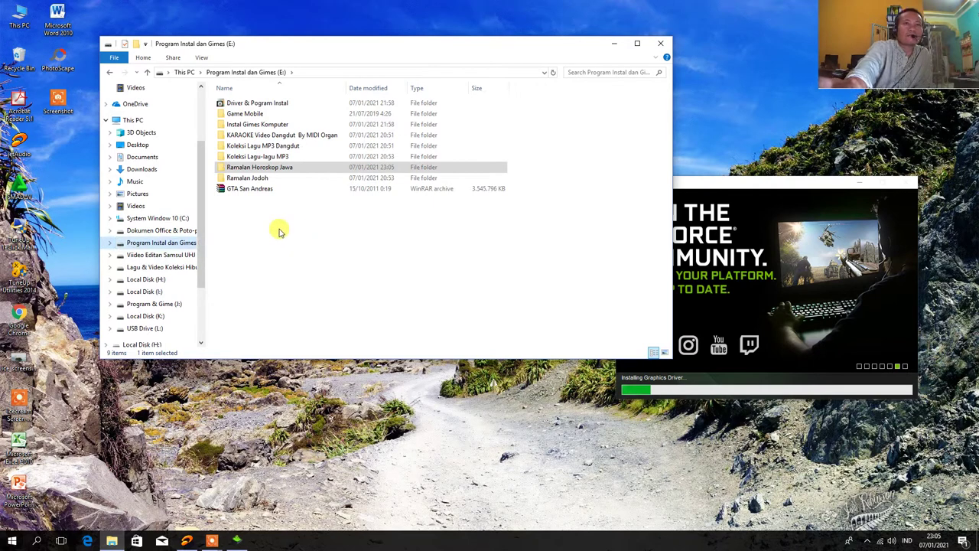
pyautogui.doubleClick(261, 178)
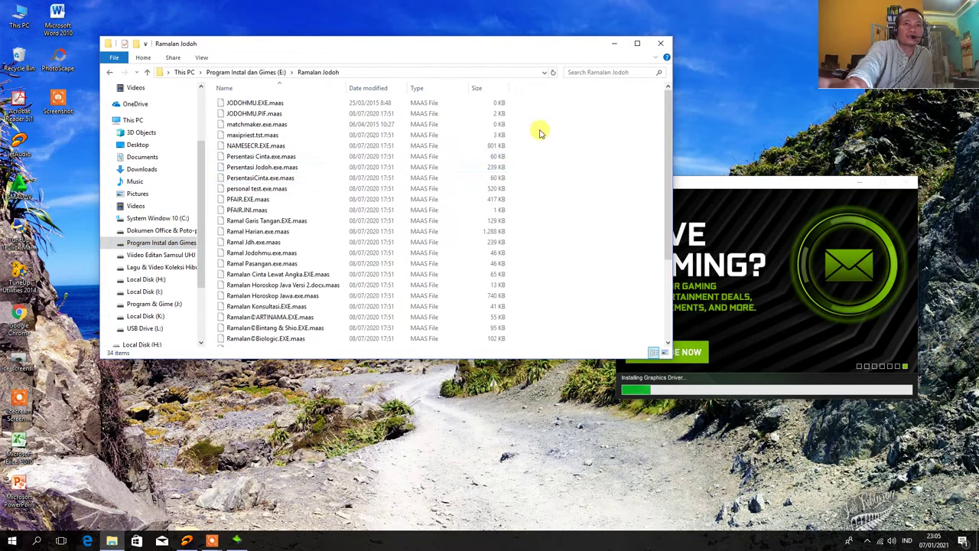
pyautogui.moveTo(577, 101); pyautogui.dragTo(218, 346)
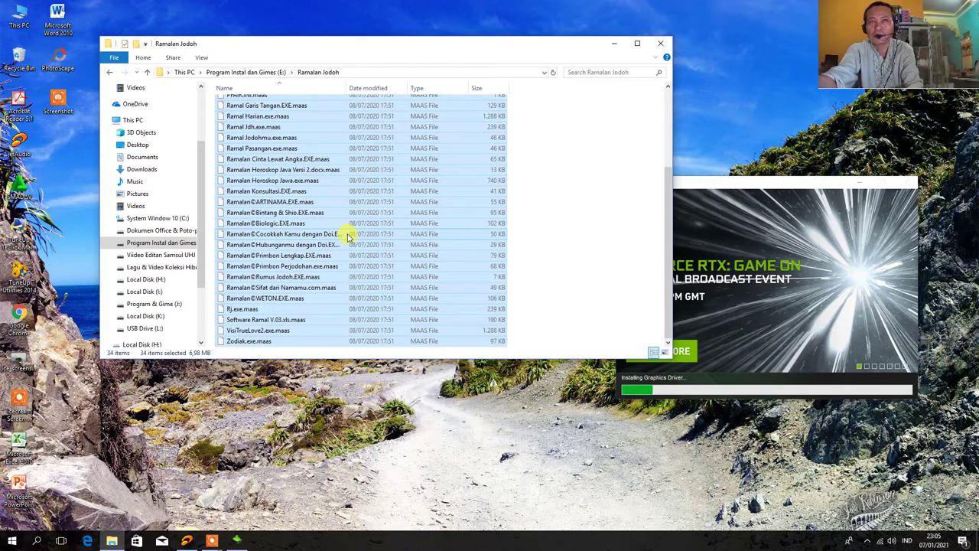
pyautogui.press('Delete')
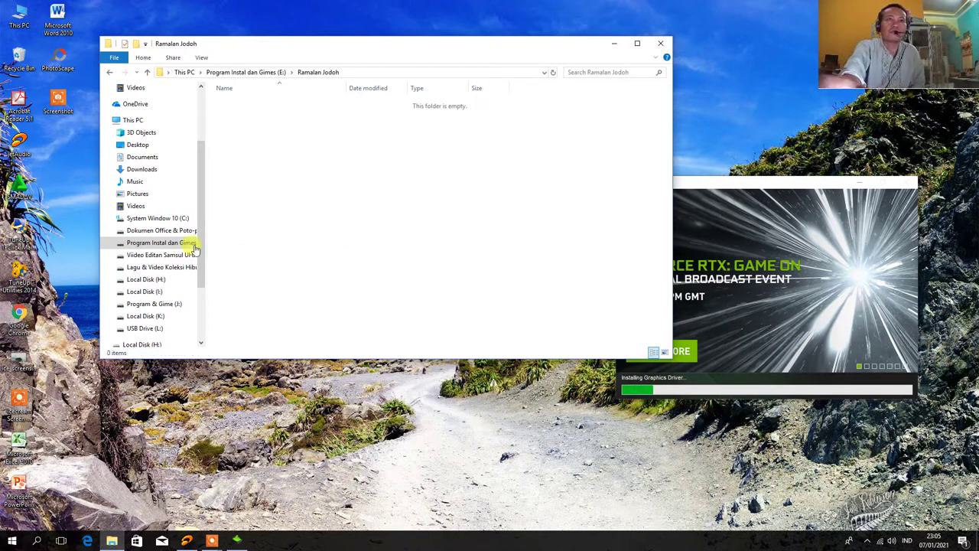
pyautogui.click(169, 243)
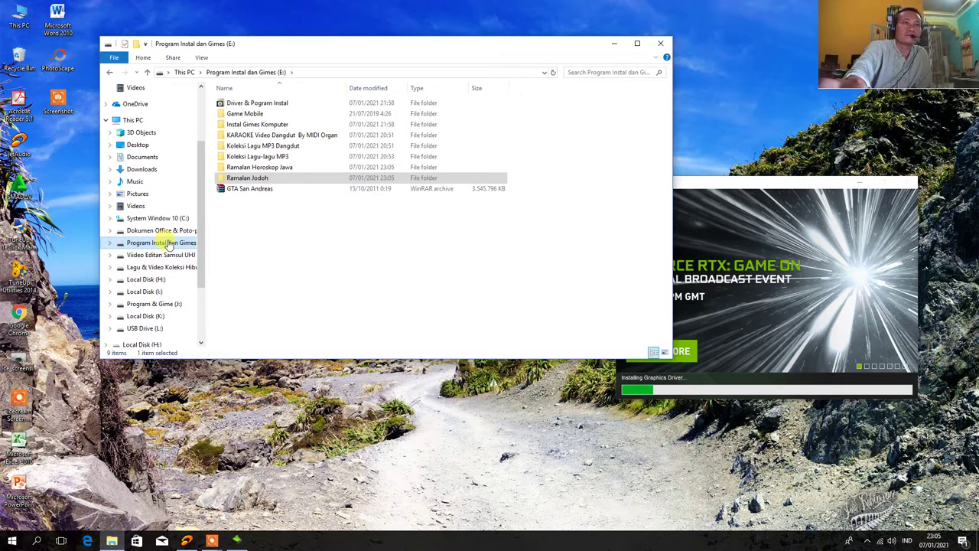
# Select the Koleksi Lagu-lagu MP3, Koleksi Lagu MP3 Dangdut and KARAOKE Video Dangdut By MIDI Organ folders
pyautogui.click(263, 158)
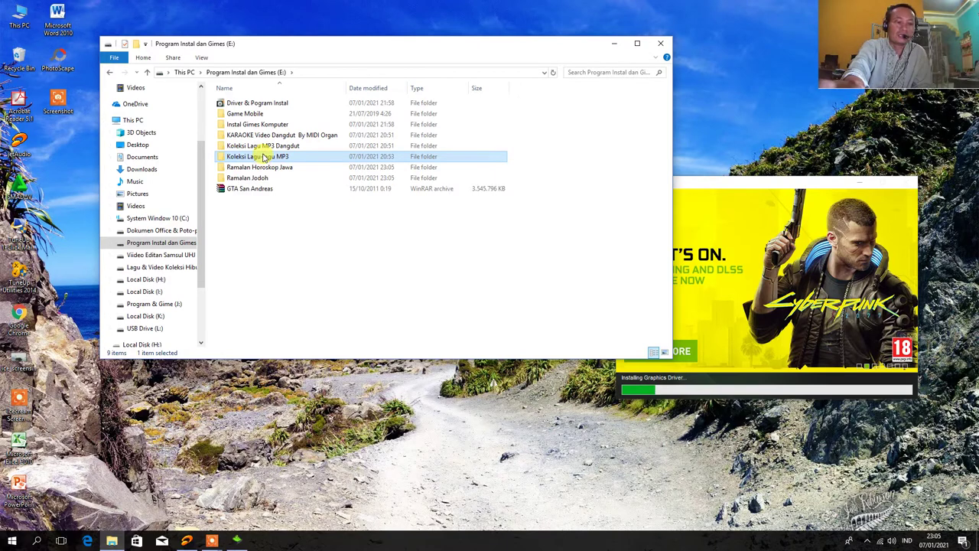
pyautogui.keyDown('ctrl'); pyautogui.click(266, 147); pyautogui.keyUp('ctrl')
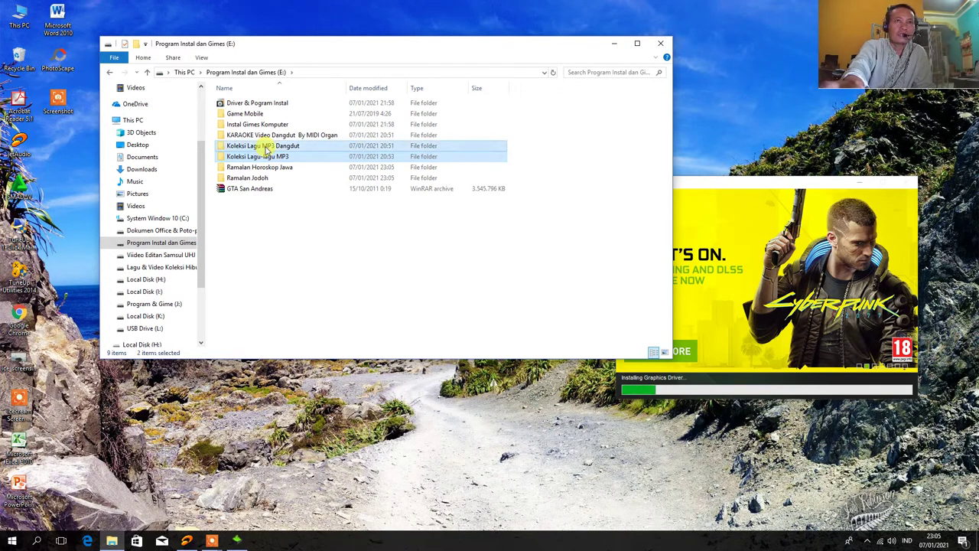
pyautogui.click(266, 147)
pyautogui.doubleClick(266, 147)
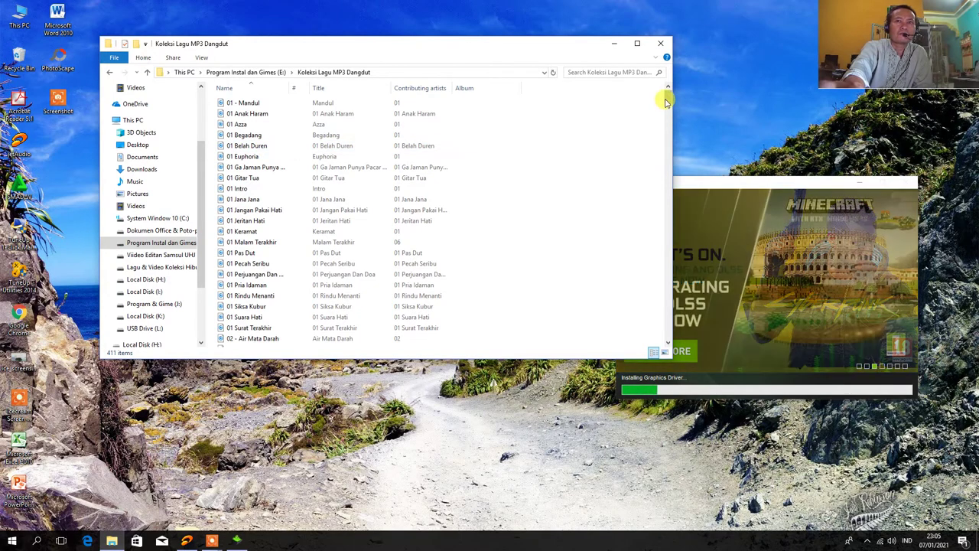
pyautogui.moveTo(668, 98); pyautogui.dragTo(664, 248)
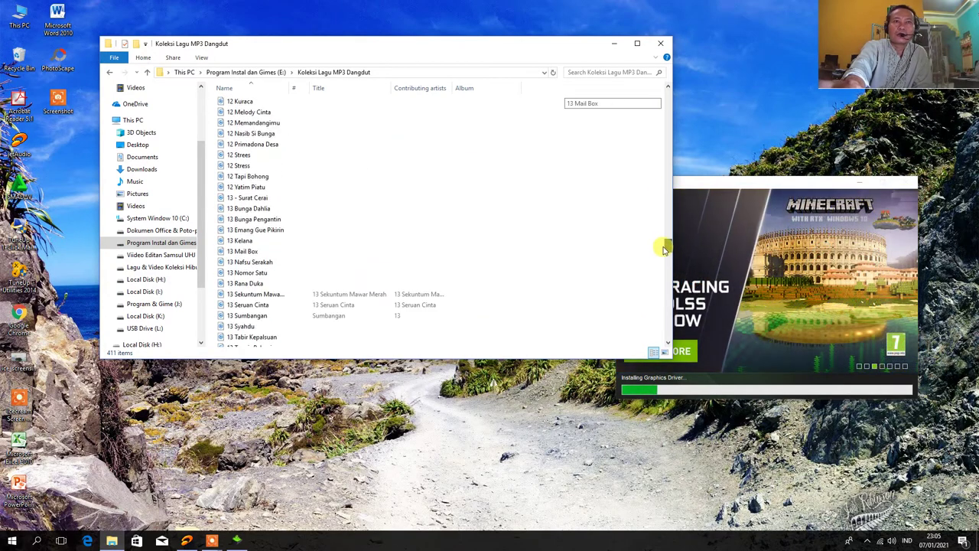
pyautogui.click(147, 72)
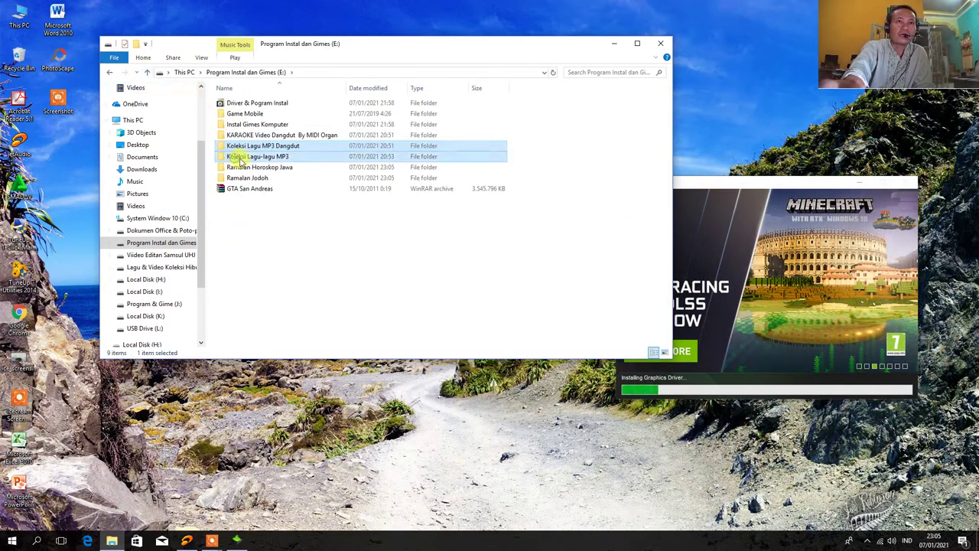
pyautogui.click(296, 156)
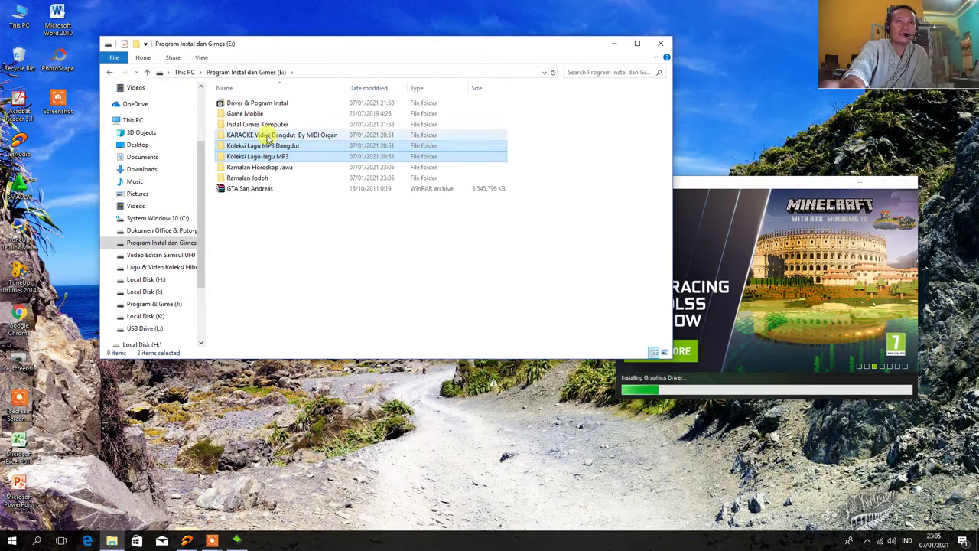
pyautogui.keyDown('ctrl'); pyautogui.click(263, 136); pyautogui.keyUp('ctrl')
# Cut the three folders and paste them into Lagu & Video Koleksi Hiburan (G:)
pyautogui.rightClick(266, 137)
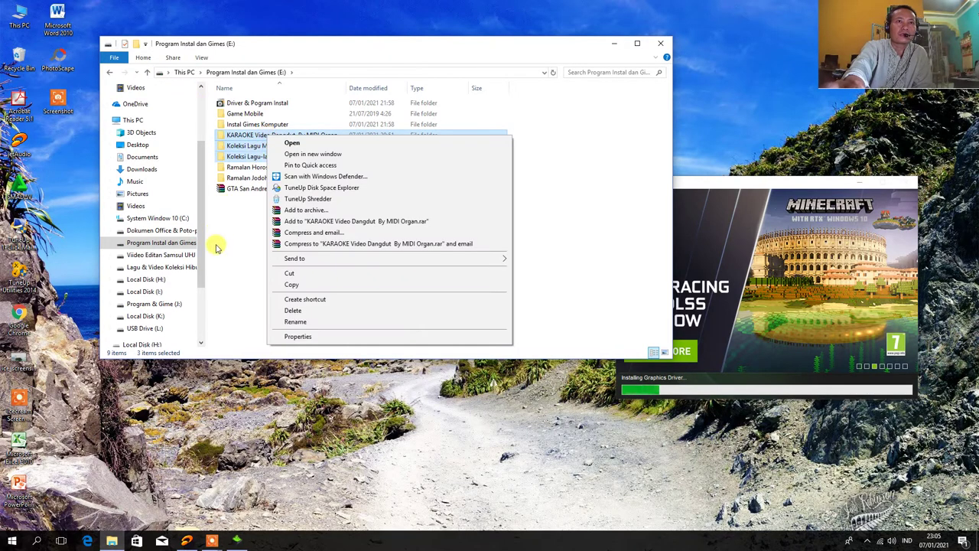
pyautogui.click(296, 280)
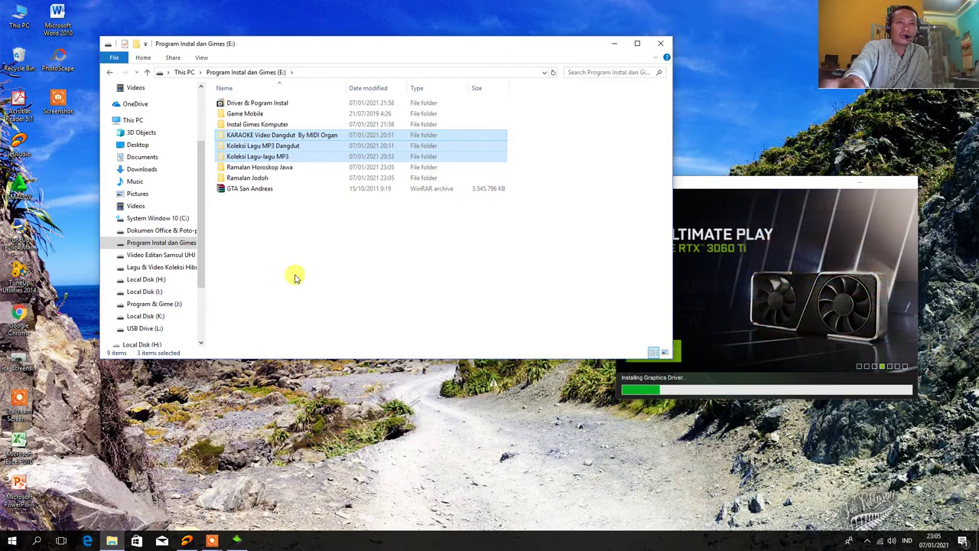
pyautogui.click(163, 268)
pyautogui.rightClick(295, 178)
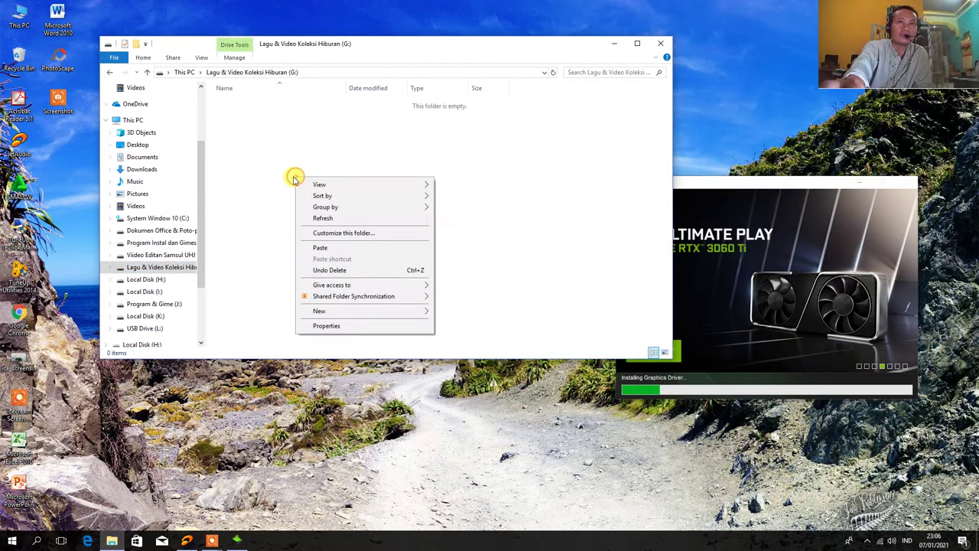
pyautogui.click(321, 248)
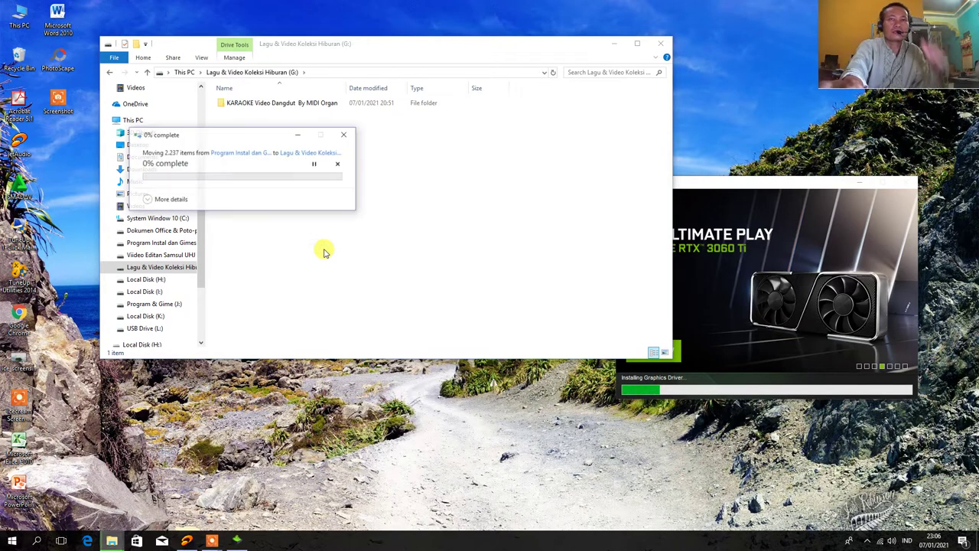
# Move the progress and NVIDIA installer windows aside and refresh the desktop a few times
pyautogui.moveTo(202, 136); pyautogui.dragTo(511, 436)
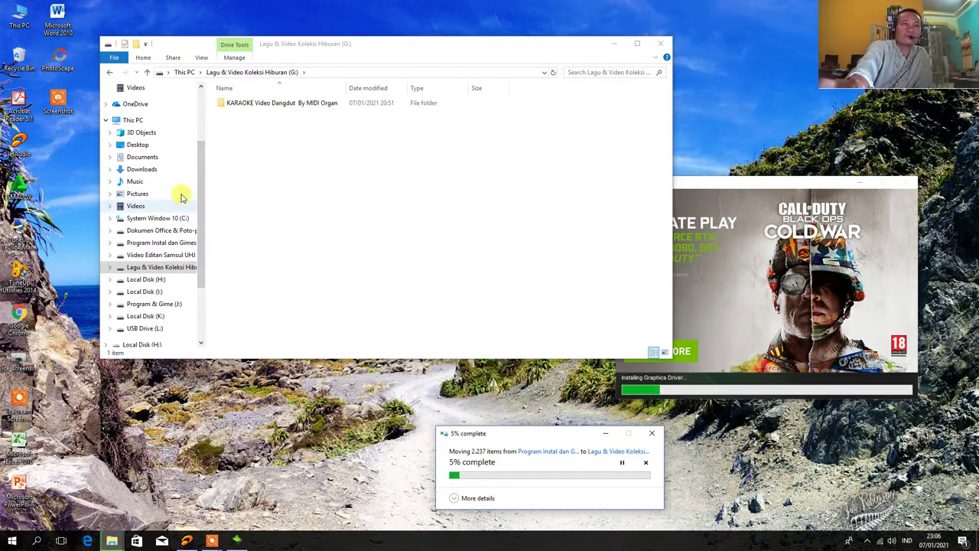
pyautogui.moveTo(722, 185); pyautogui.dragTo(771, 181)
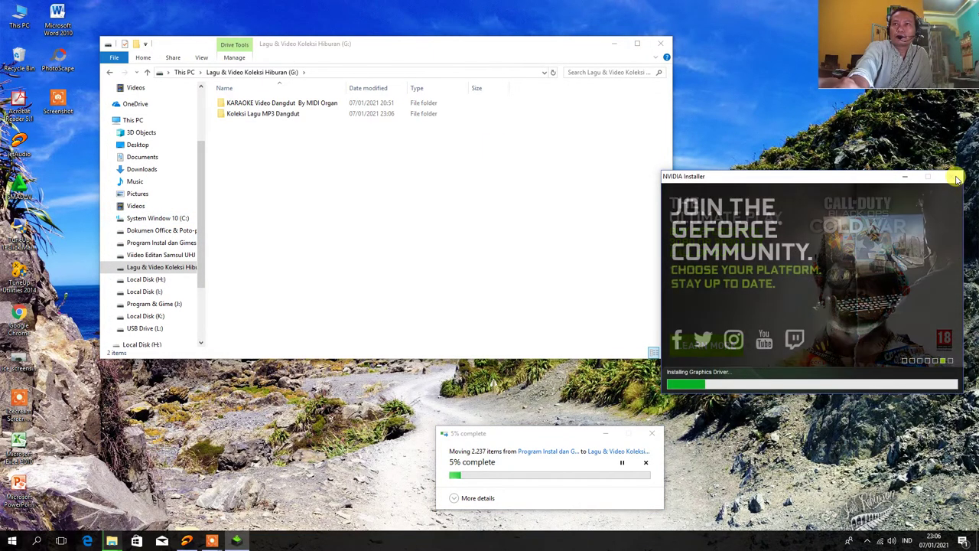
pyautogui.moveTo(804, 179); pyautogui.dragTo(871, 225)
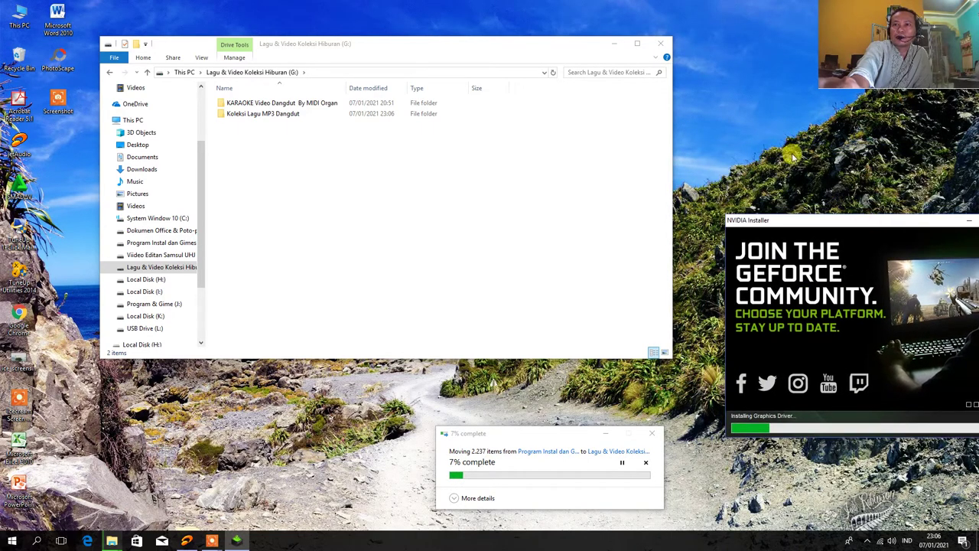
pyautogui.rightClick(756, 101)
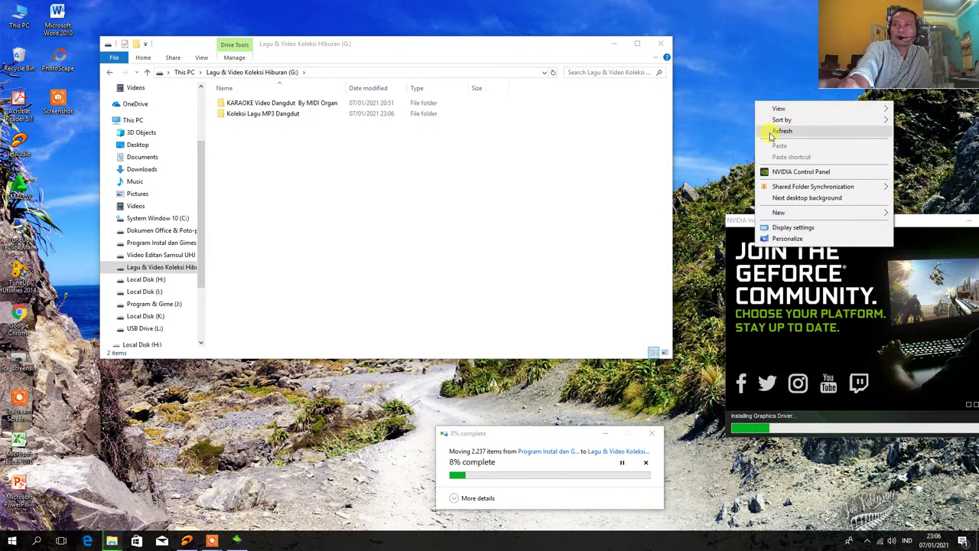
pyautogui.click(774, 132)
pyautogui.moveTo(809, 218); pyautogui.dragTo(851, 208)
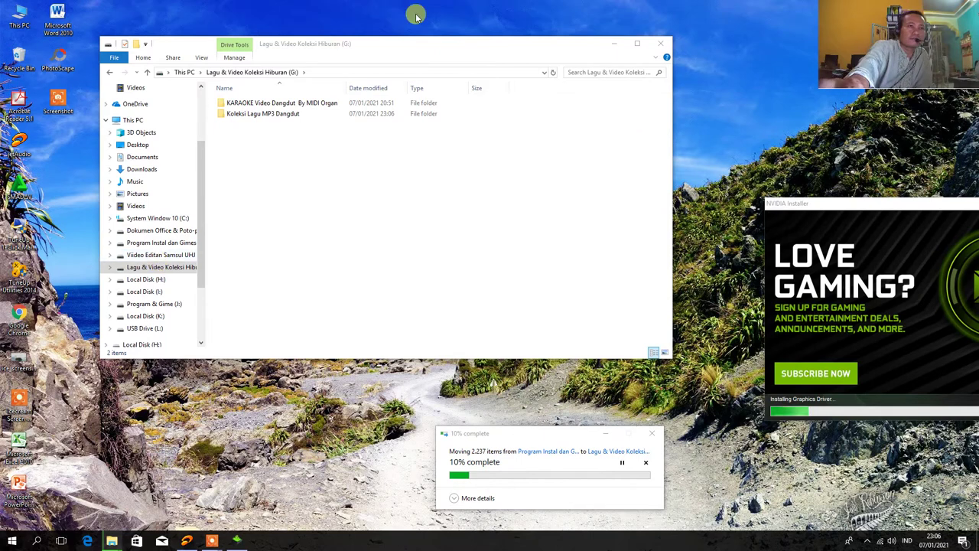
pyautogui.rightClick(713, 21)
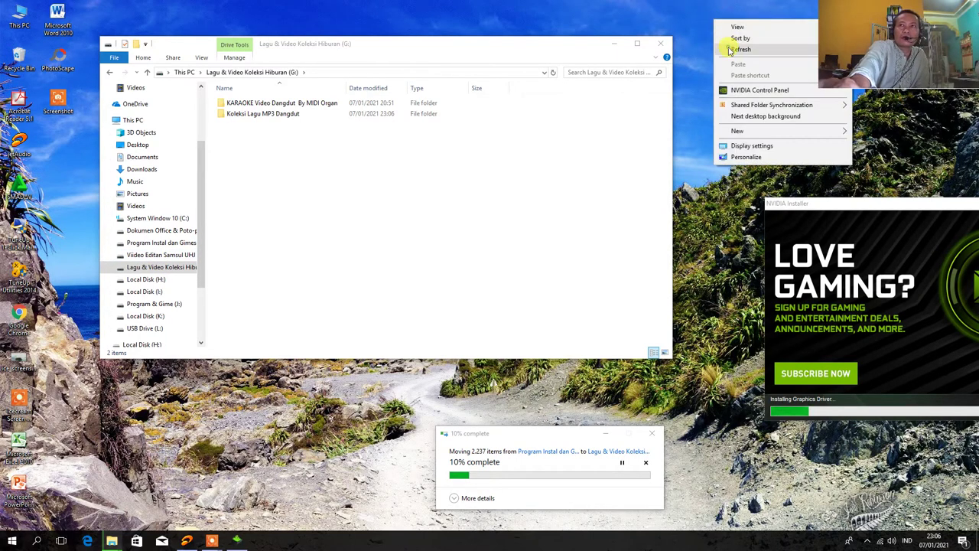
pyautogui.click(726, 47)
pyautogui.rightClick(731, 17)
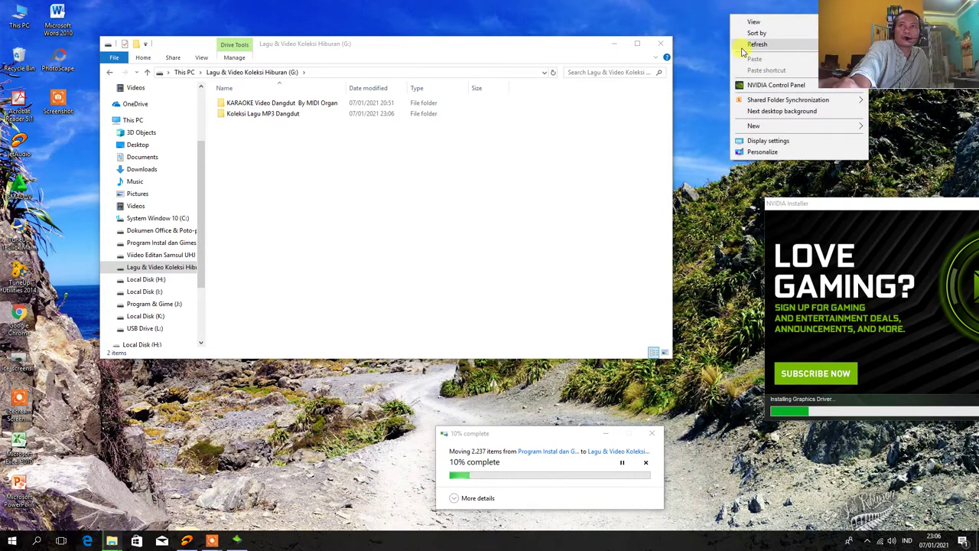
pyautogui.click(730, 42)
# Empty the Recycle Bin, confirming permanent deletion of its 62 items
pyautogui.rightClick(15, 67)
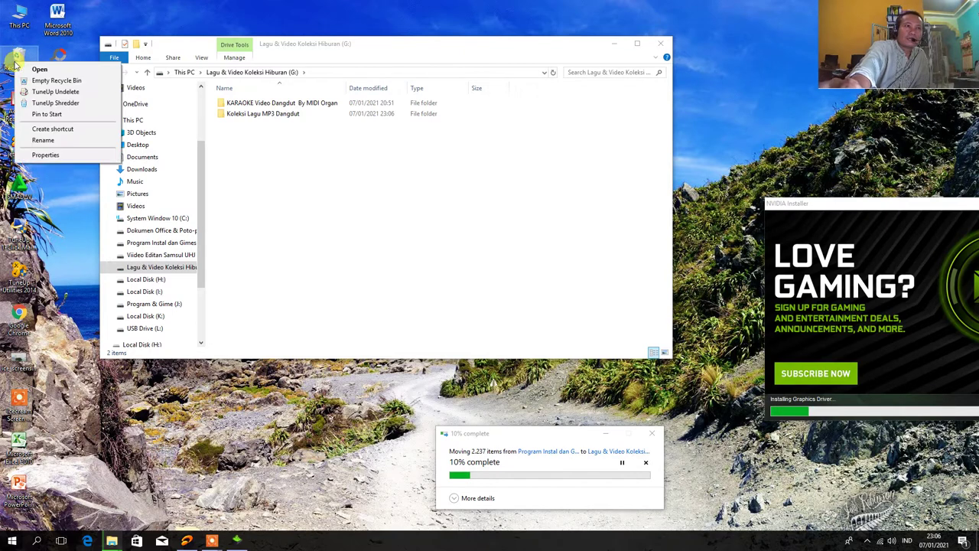
pyautogui.click(45, 81)
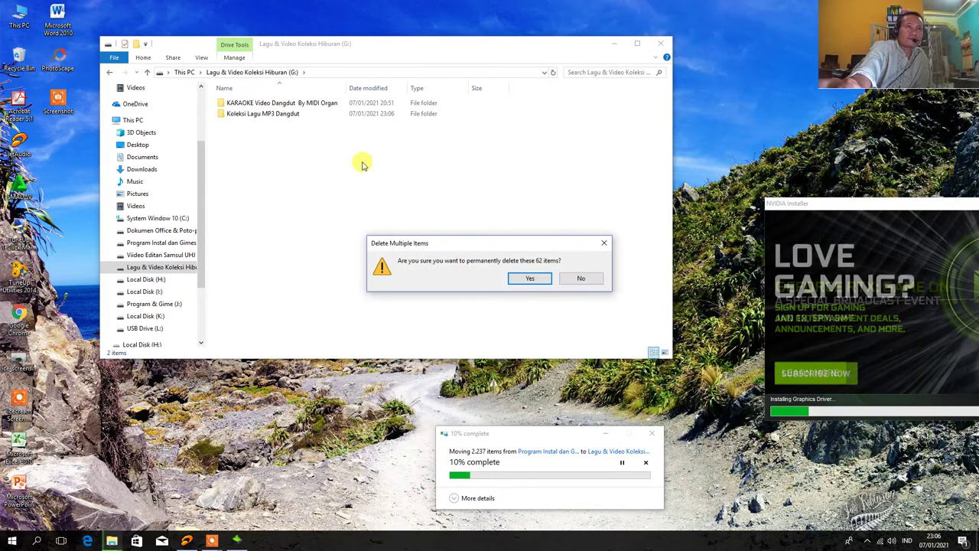
pyautogui.click(529, 278)
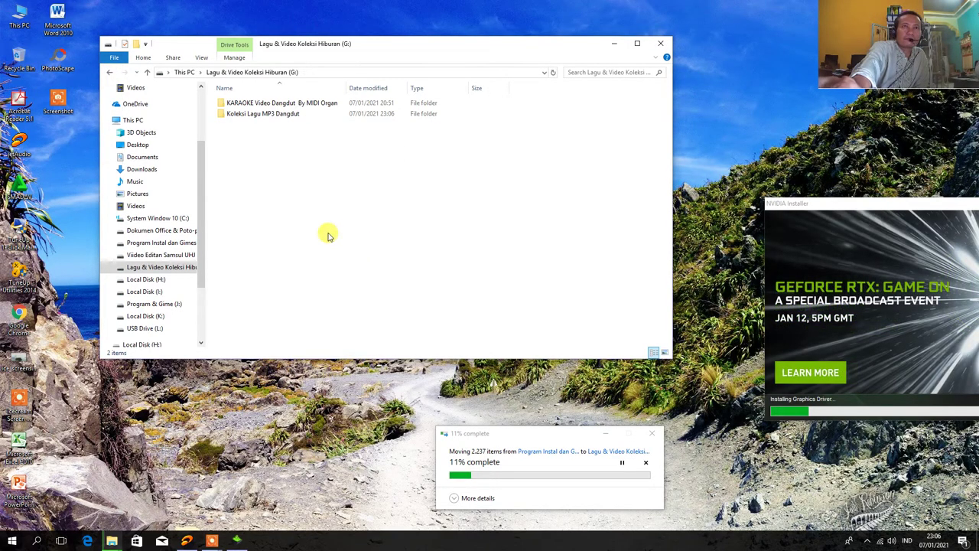
pyautogui.click(171, 255)
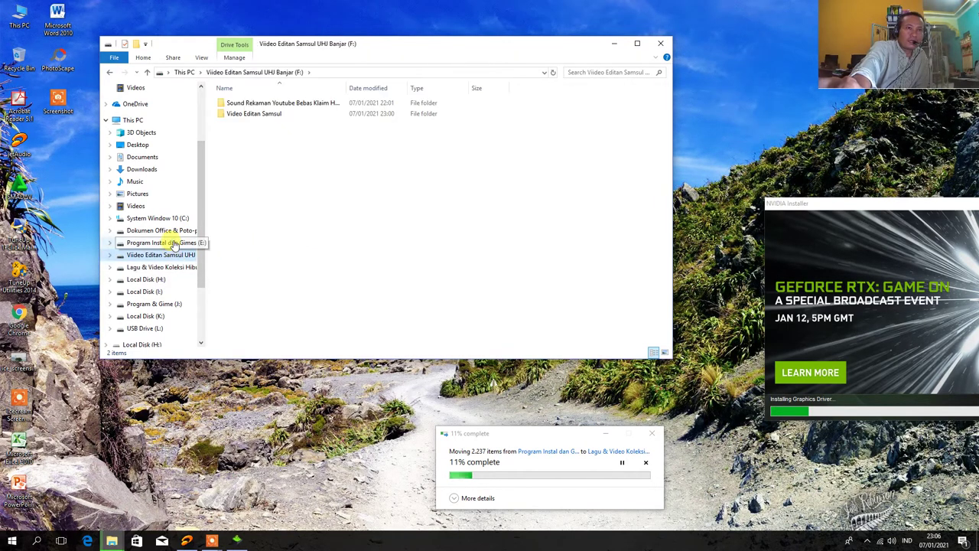
# Extract GTA San Andreas.rar in place on drive E with WinRAR's Extract Here
pyautogui.click(175, 243)
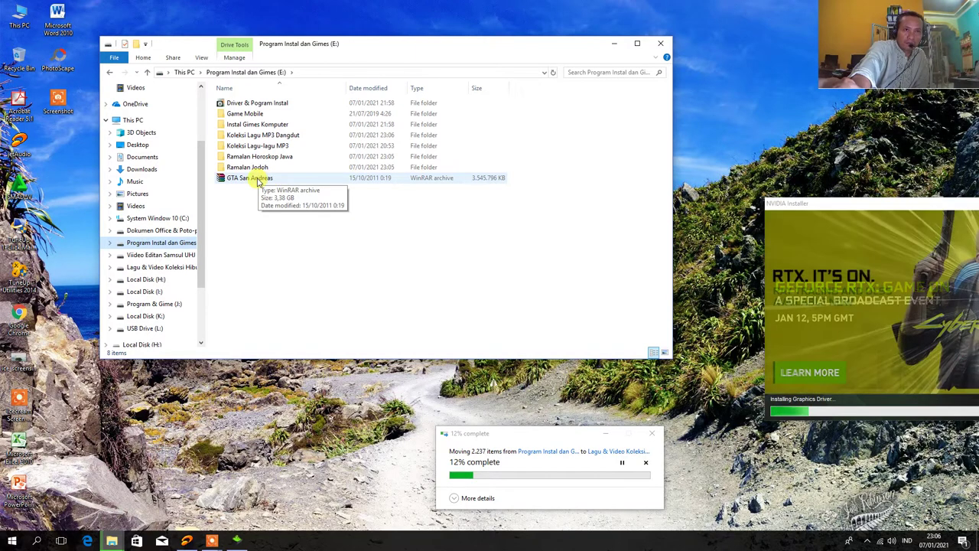
pyautogui.rightClick(260, 178)
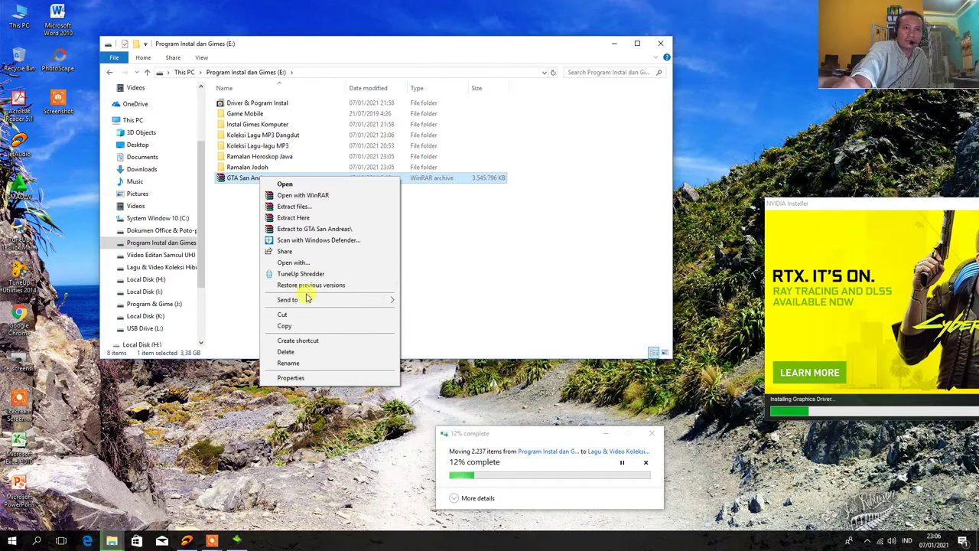
pyautogui.click(309, 218)
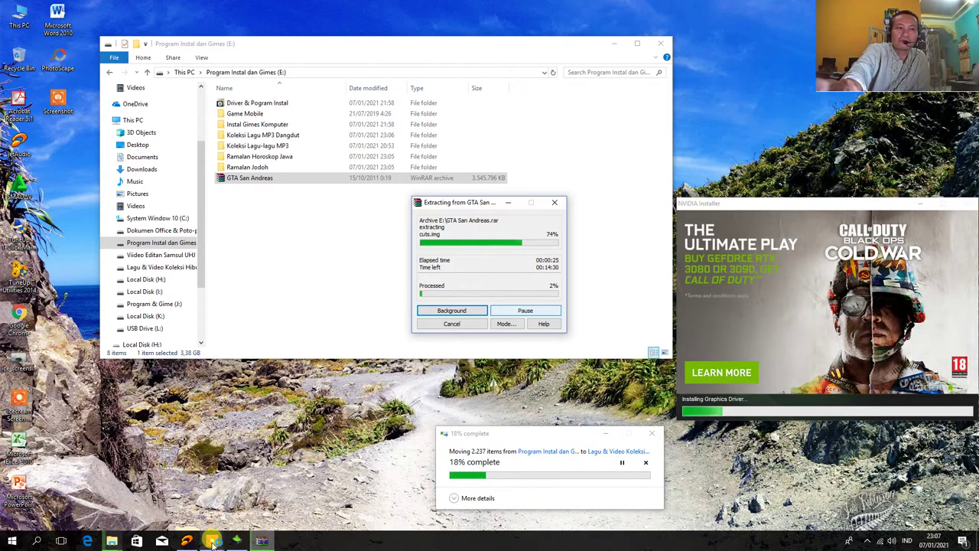
pyautogui.moveTo(213, 541)
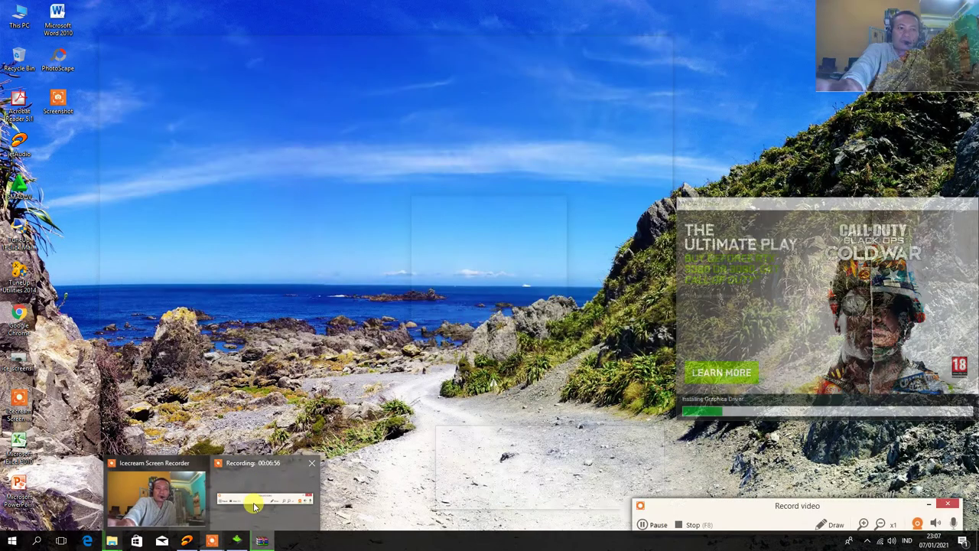
pyautogui.click(254, 505)
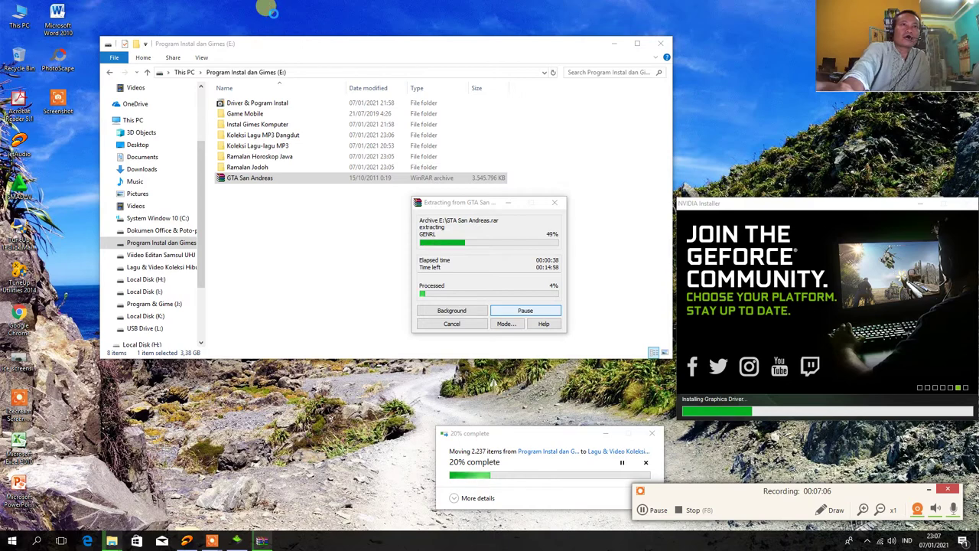
# Refresh the desktop a few times from its context menu while extraction runs
pyautogui.hotkey('shift', 'F10')
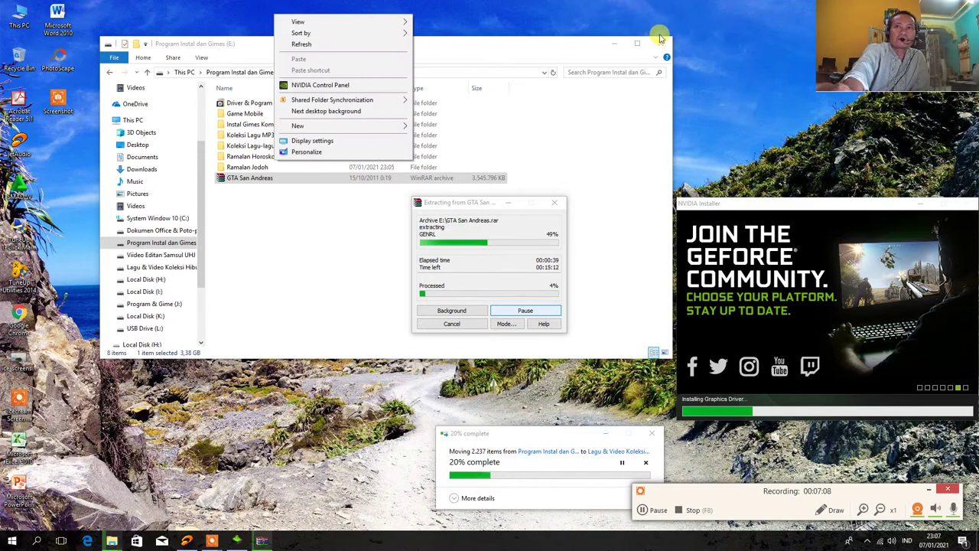
pyautogui.click(328, 44)
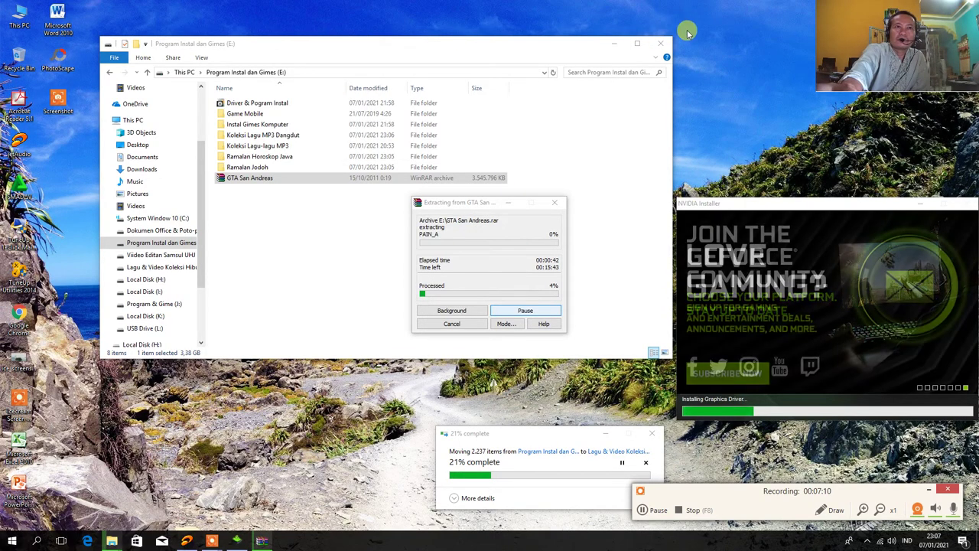
pyautogui.rightClick(734, 38)
pyautogui.click(644, 14)
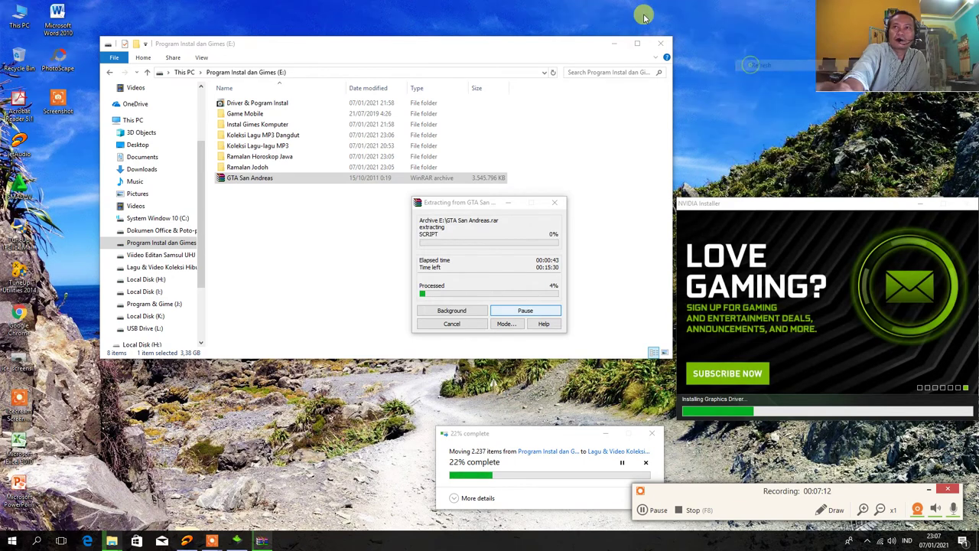
pyautogui.rightClick(739, 23)
pyautogui.click(765, 51)
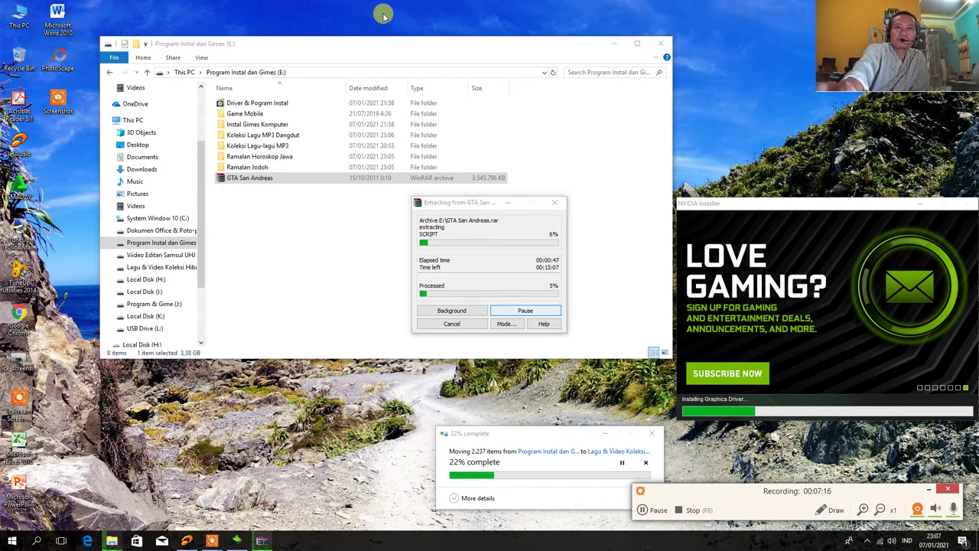
pyautogui.rightClick(693, 26)
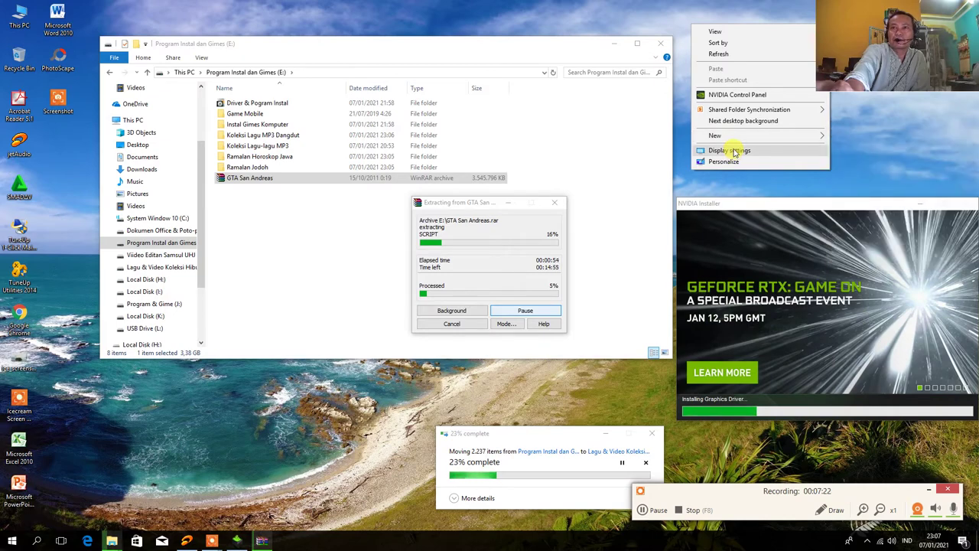
pyautogui.click(730, 151)
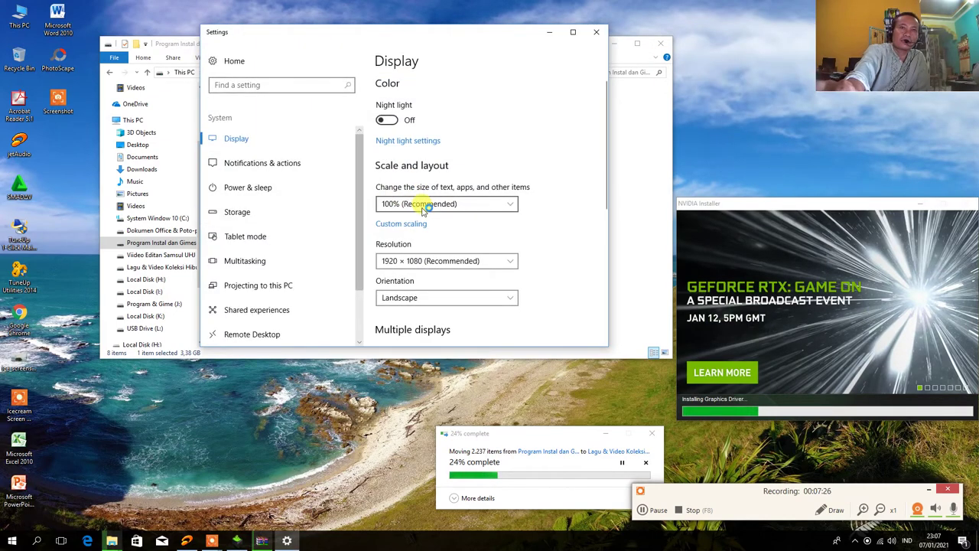
pyautogui.scroll(-3, 413, 200)
pyautogui.scroll(-2, 428, 223)
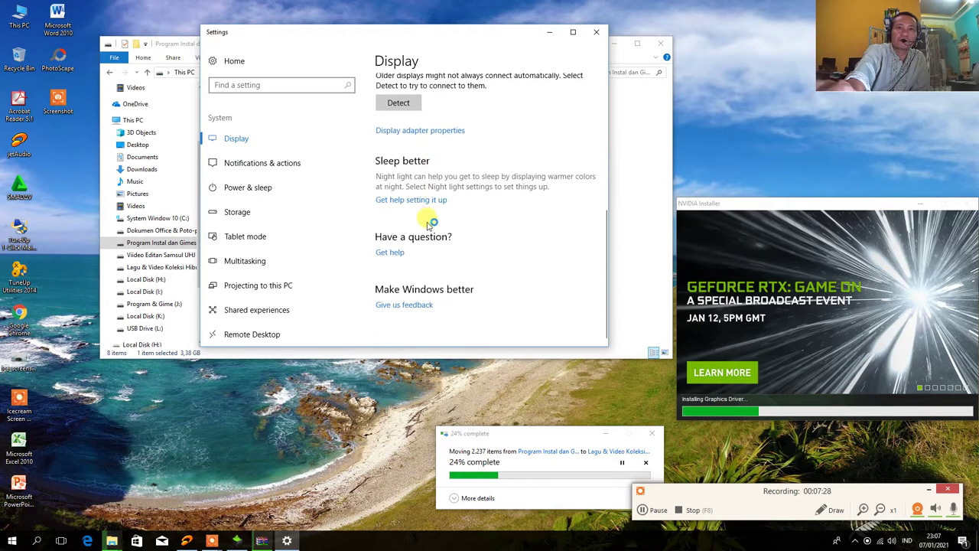
pyautogui.scroll(2, 430, 223)
pyautogui.click(417, 253)
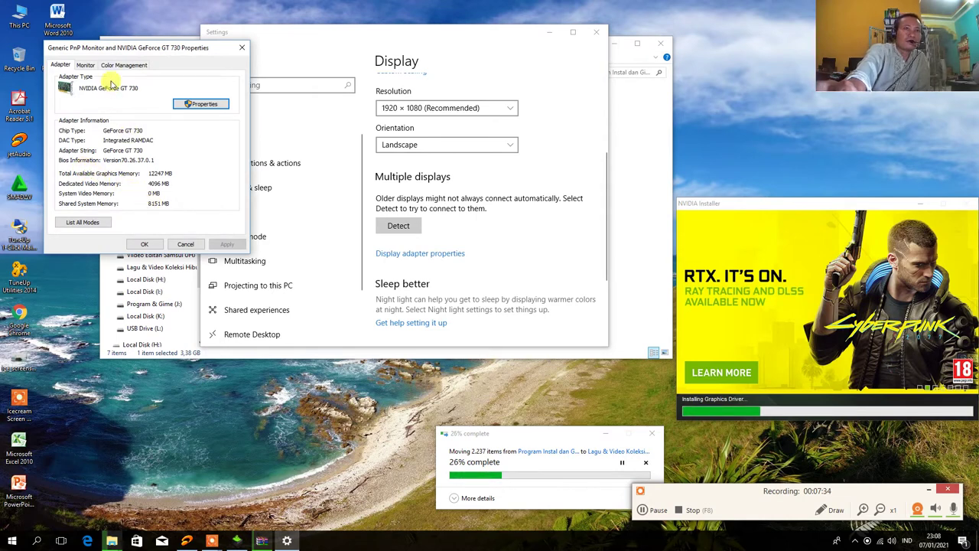
pyautogui.moveTo(102, 54); pyautogui.dragTo(597, 28)
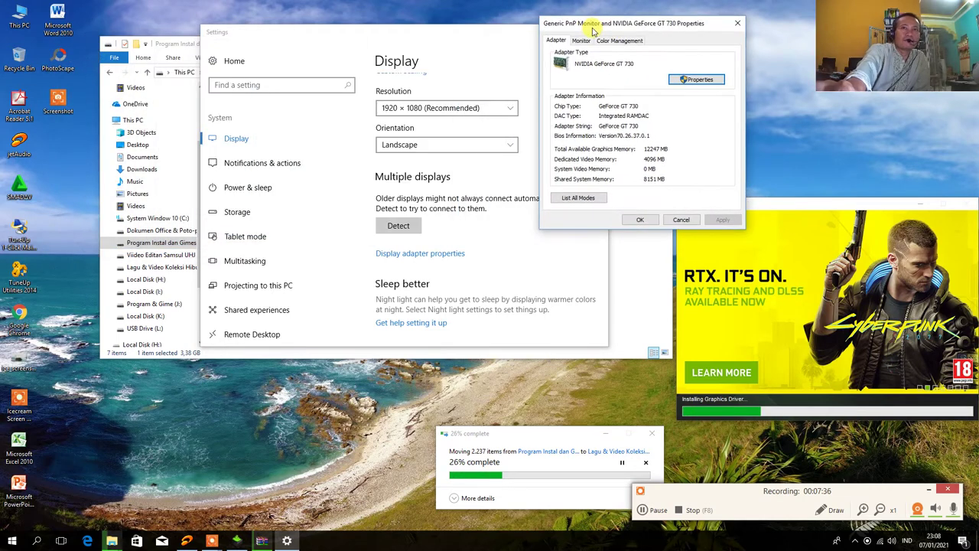
pyautogui.click(739, 29)
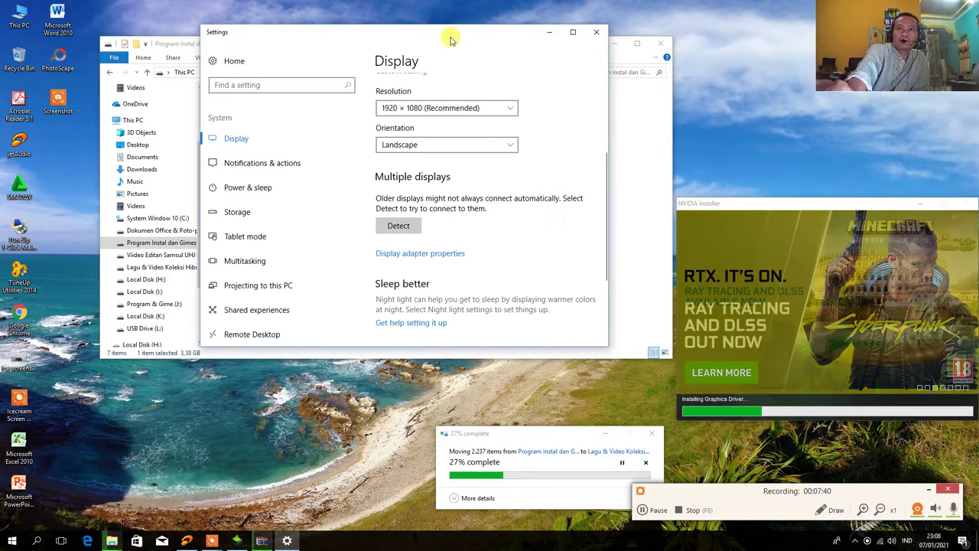
pyautogui.moveTo(437, 35); pyautogui.dragTo(451, 31)
pyautogui.click(611, 29)
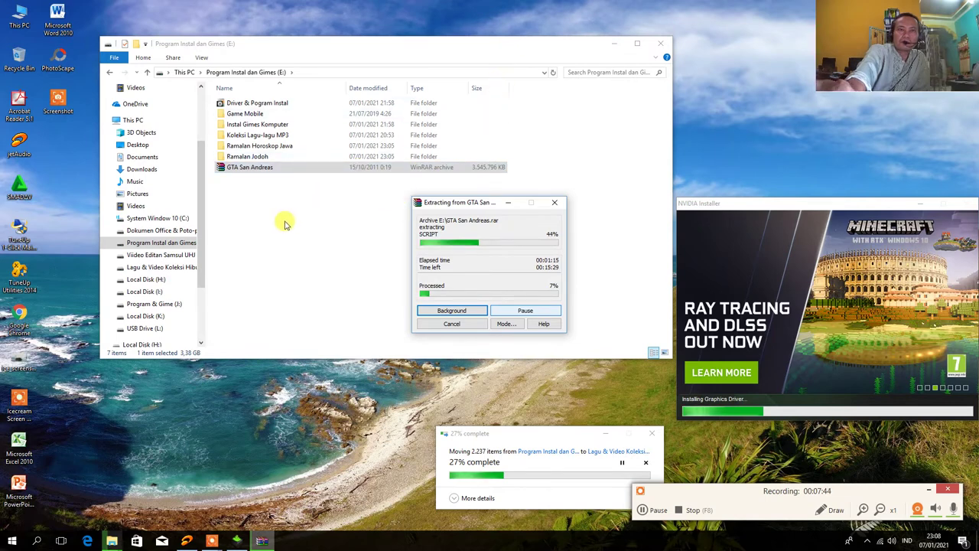
# On drive E, open Ramalan Horoskop Jawa and peek into its Ramalan - Bintang & Shio subfolder
pyautogui.doubleClick(251, 156)
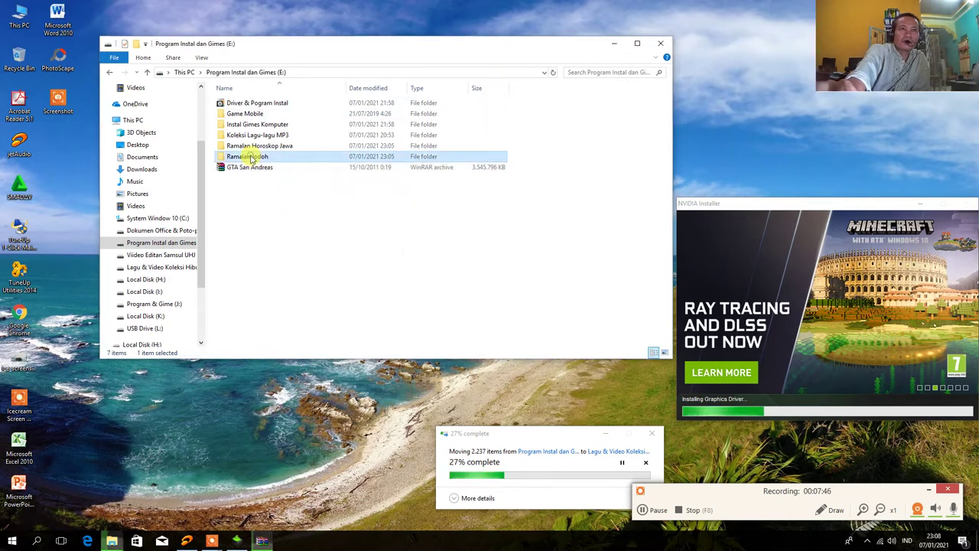
pyautogui.click(146, 72)
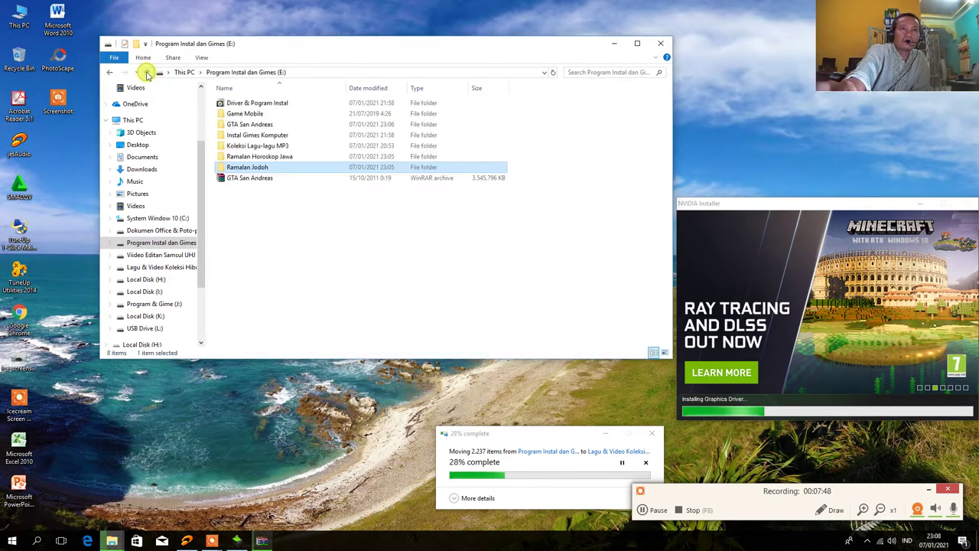
pyautogui.doubleClick(244, 156)
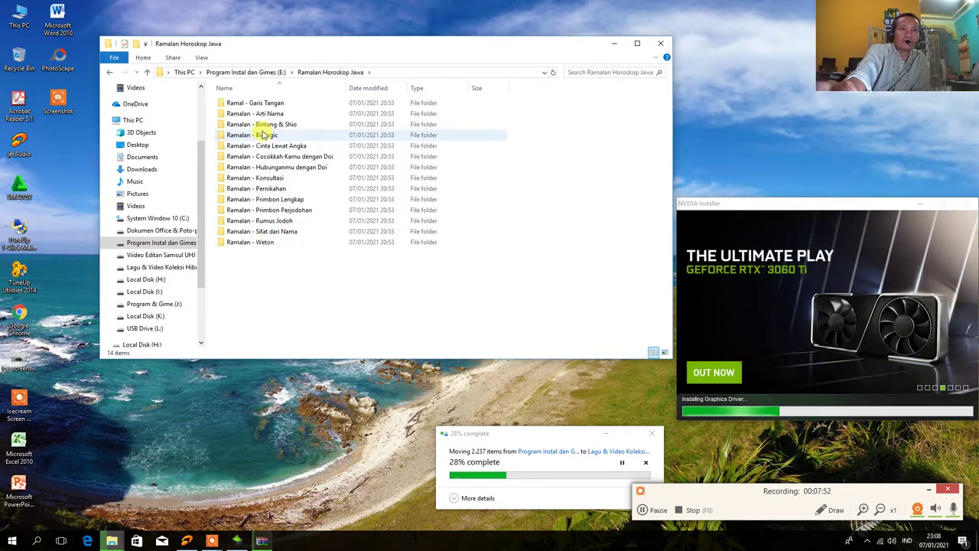
pyautogui.doubleClick(263, 124)
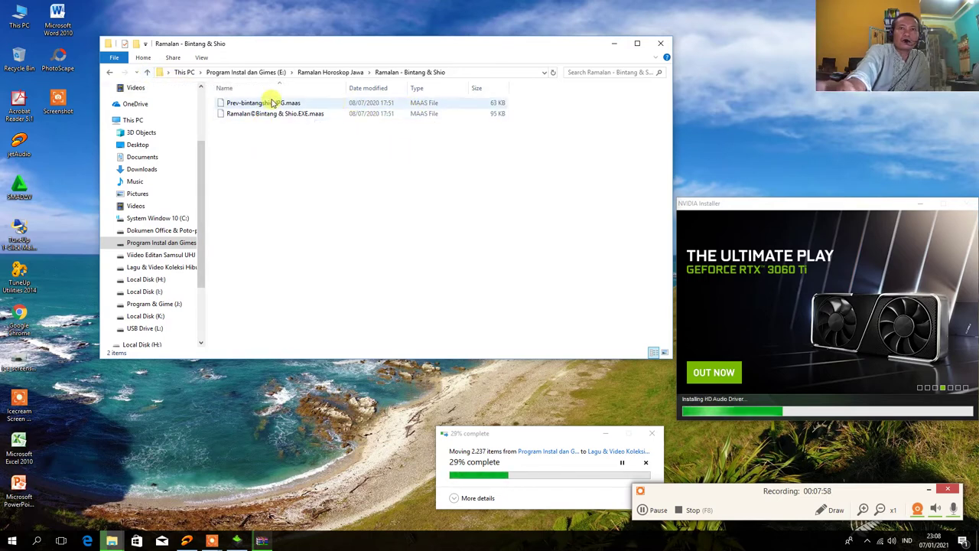
pyautogui.click(148, 73)
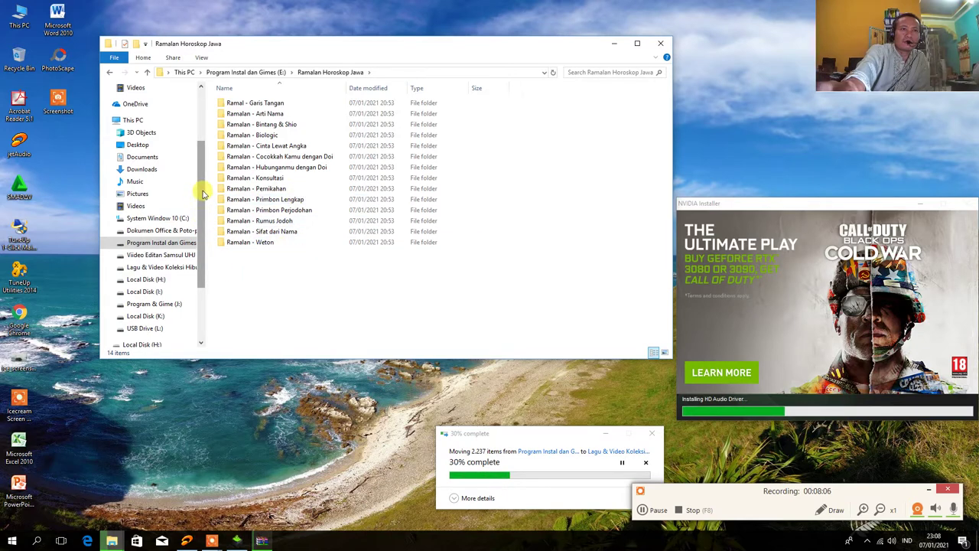
# Scroll the folder listing and nudge the folder and copy-progress windows into place
pyautogui.moveTo(203, 194); pyautogui.dragTo(201, 229)
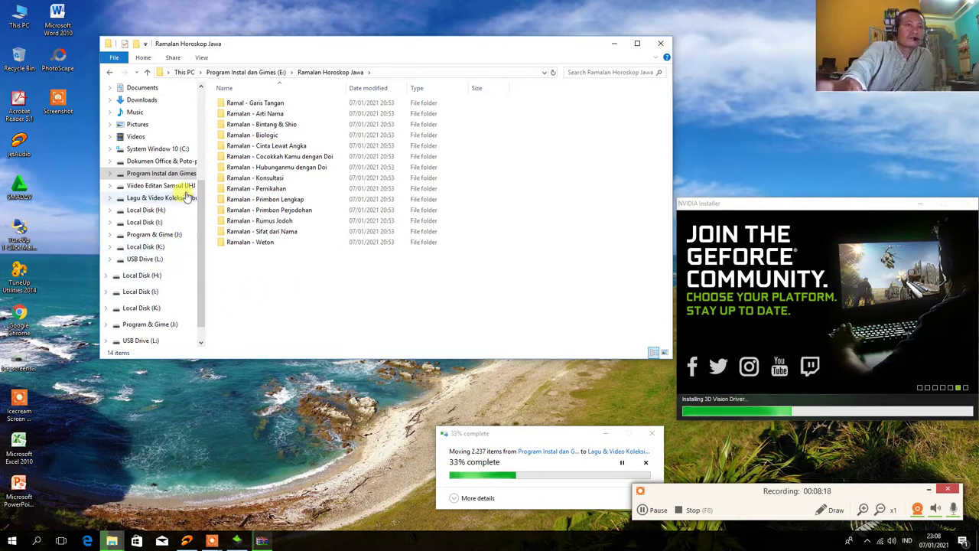
pyautogui.moveTo(202, 222); pyautogui.dragTo(197, 123)
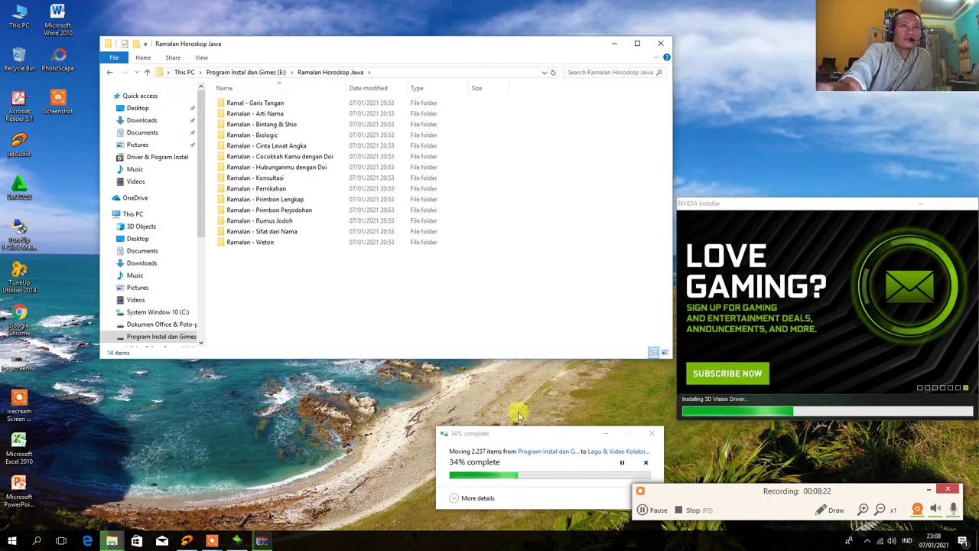
pyautogui.moveTo(566, 437); pyautogui.dragTo(568, 427)
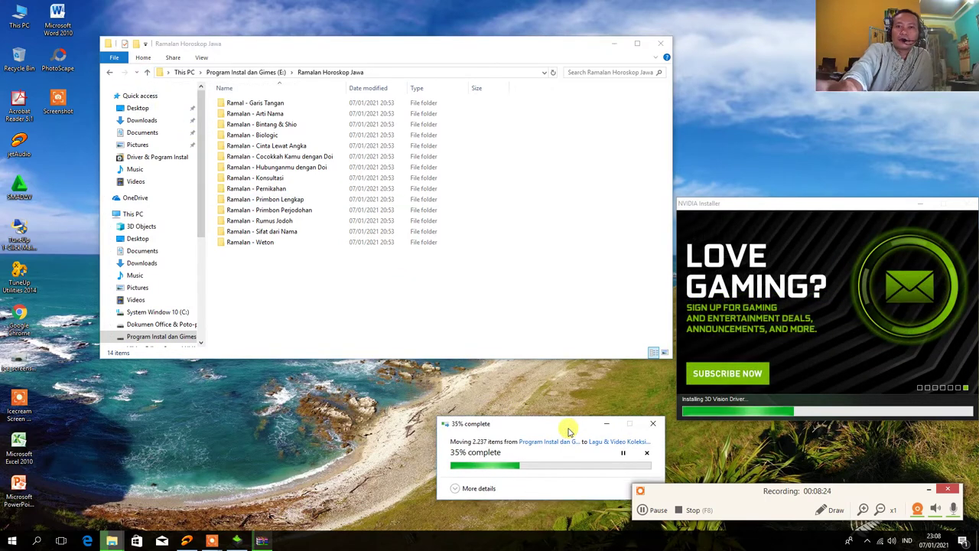
pyautogui.moveTo(506, 48); pyautogui.dragTo(482, 44)
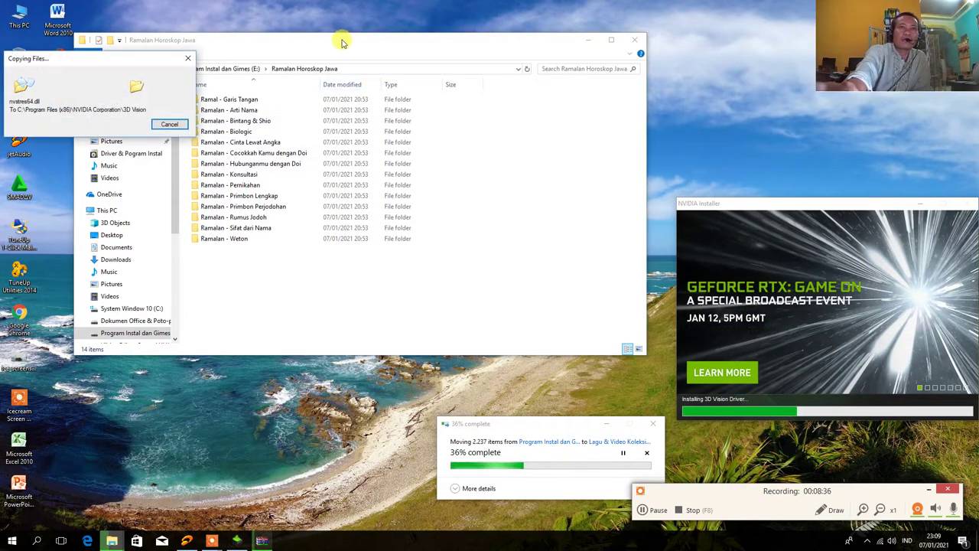
pyautogui.moveTo(342, 44); pyautogui.dragTo(372, 18)
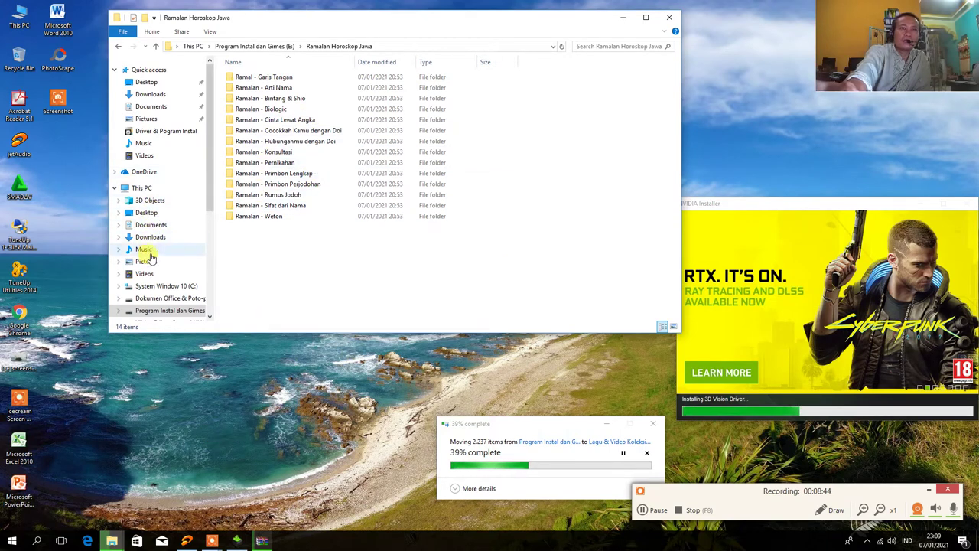
pyautogui.rightClick(58, 148)
pyautogui.click(74, 179)
pyautogui.rightClick(57, 151)
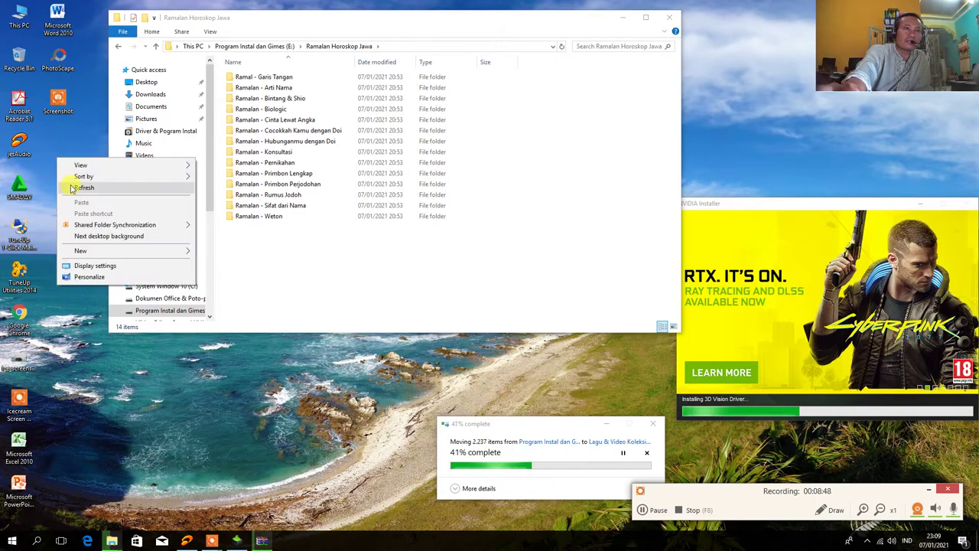
pyautogui.click(71, 179)
pyautogui.rightClick(55, 150)
pyautogui.click(69, 179)
pyautogui.rightClick(65, 173)
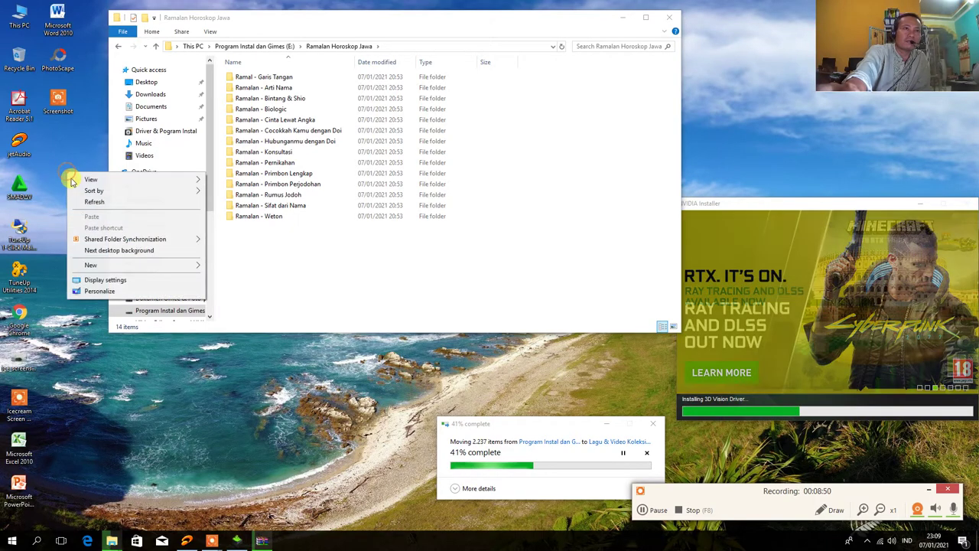
pyautogui.click(78, 201)
pyautogui.rightClick(62, 158)
pyautogui.click(76, 186)
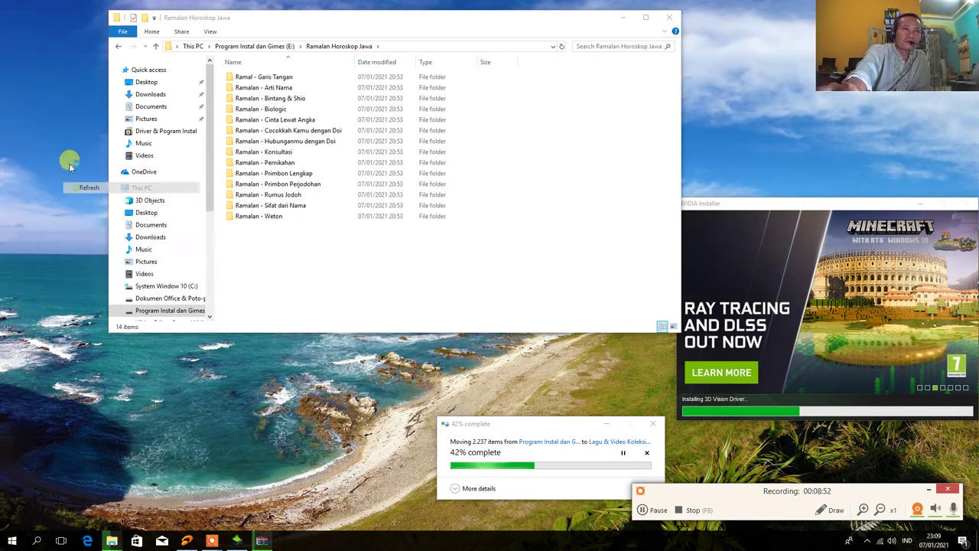
pyautogui.rightClick(61, 146)
pyautogui.click(74, 179)
pyautogui.rightClick(75, 172)
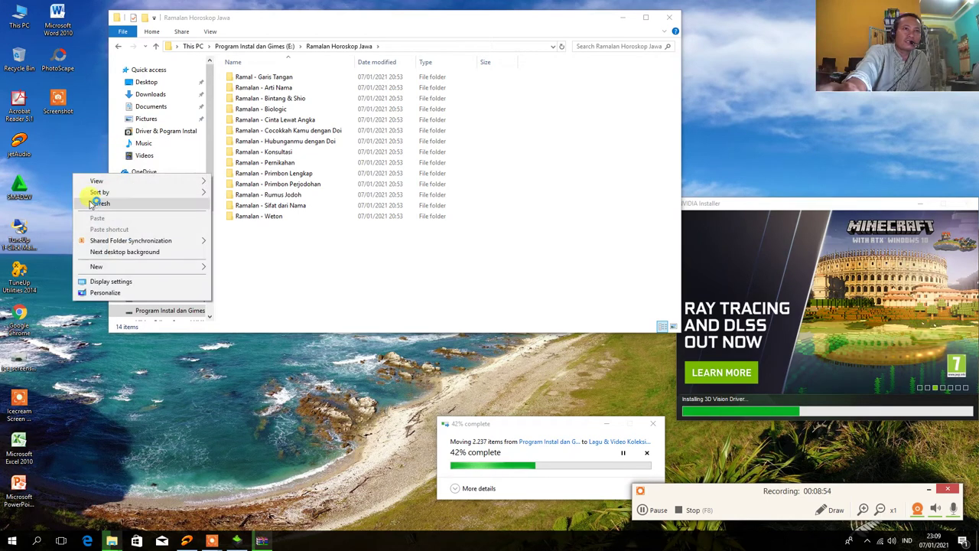
pyautogui.click(77, 200)
pyautogui.rightClick(76, 169)
pyautogui.click(86, 194)
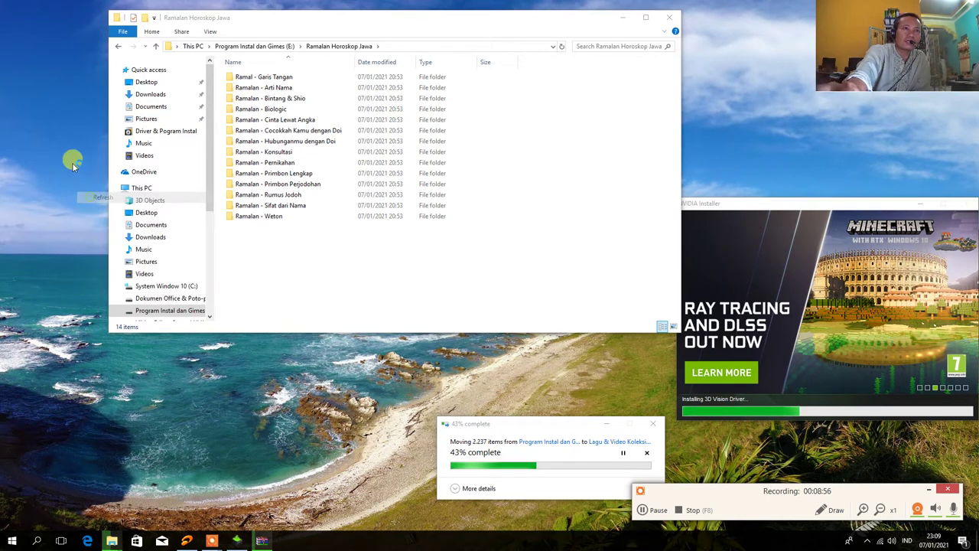
pyautogui.rightClick(72, 161)
pyautogui.click(94, 196)
pyautogui.rightClick(76, 166)
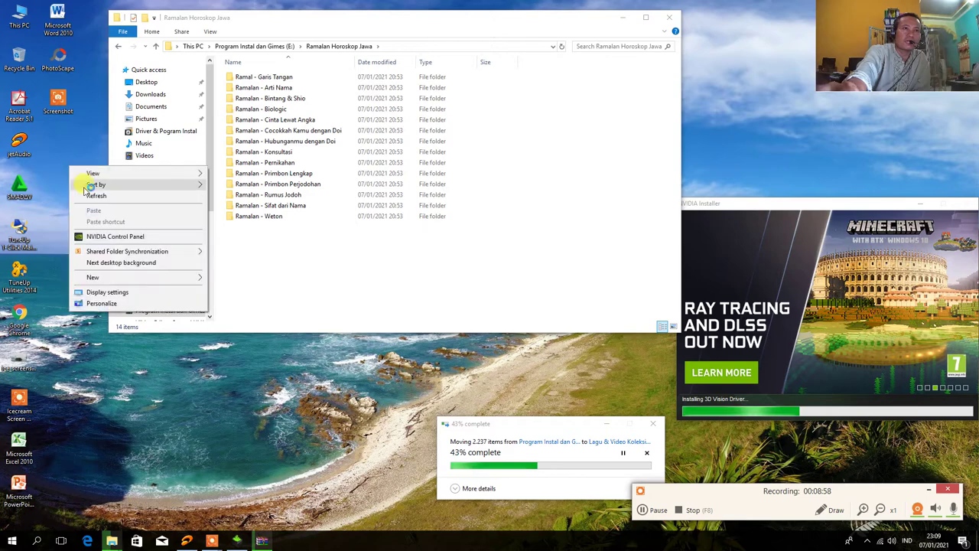
pyautogui.click(80, 195)
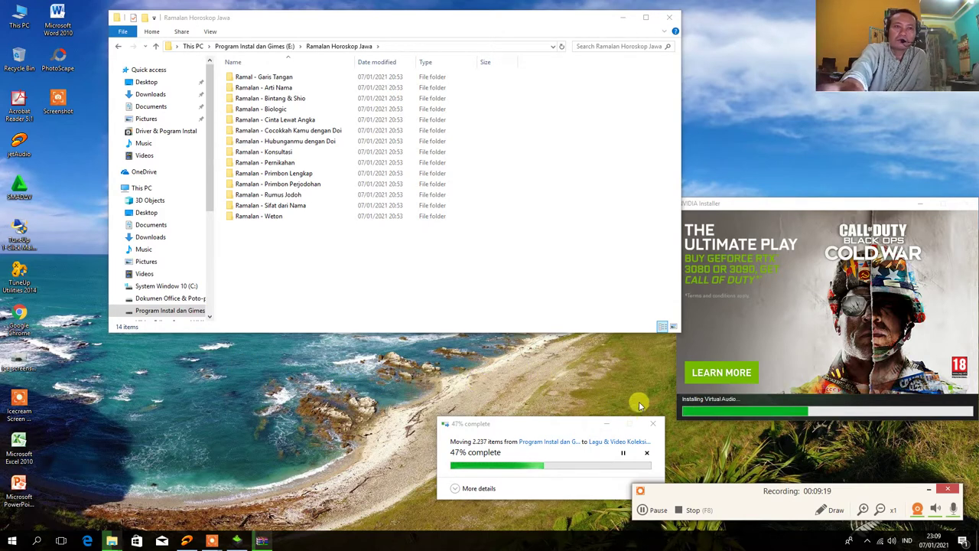
pyautogui.rightClick(61, 160)
pyautogui.click(73, 189)
pyautogui.rightClick(61, 160)
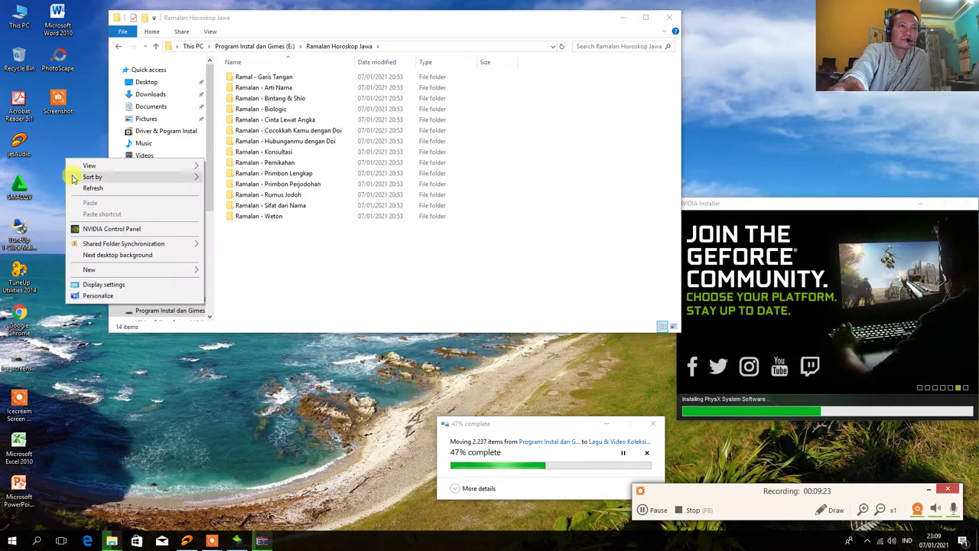
pyautogui.click(73, 188)
pyautogui.click(71, 188)
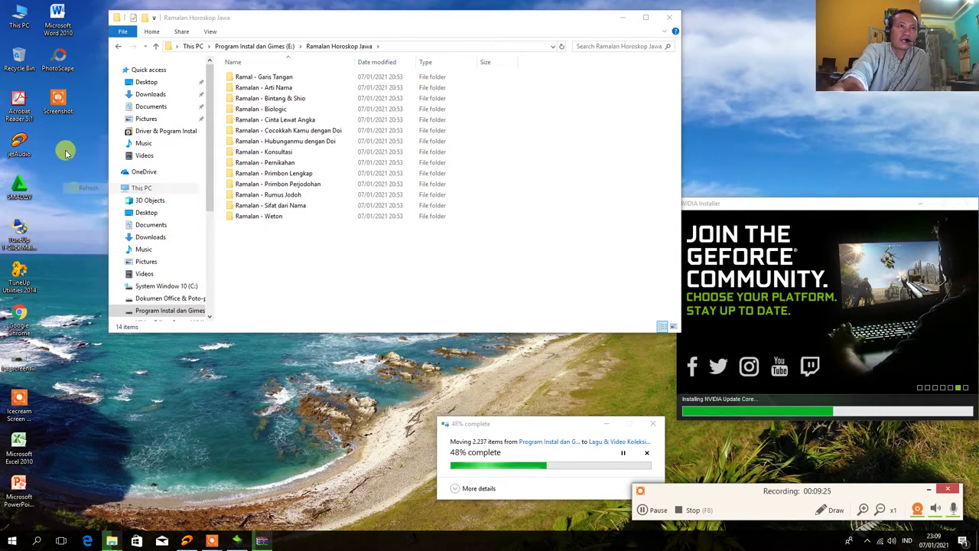
pyautogui.rightClick(66, 151)
pyautogui.click(78, 186)
pyautogui.rightClick(70, 158)
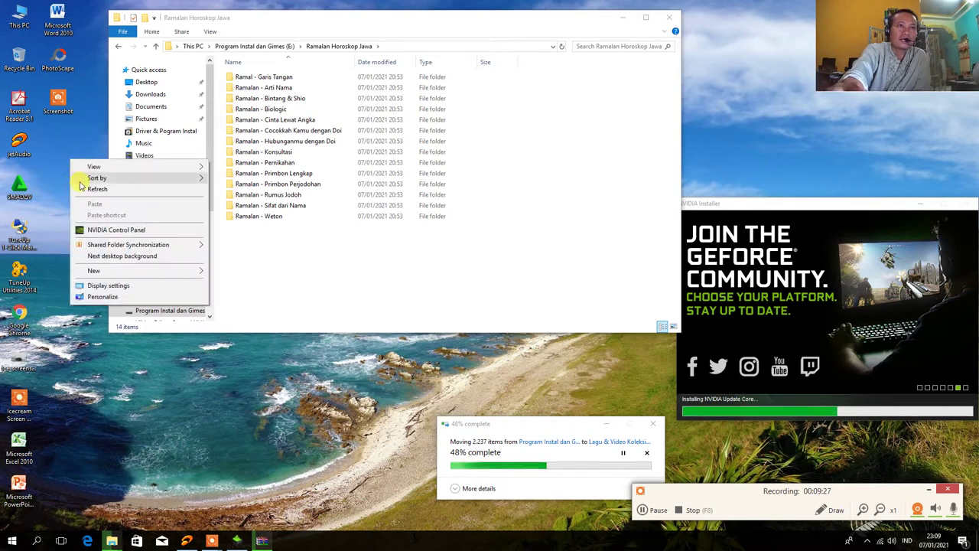
pyautogui.click(73, 186)
pyautogui.rightClick(70, 159)
pyautogui.click(77, 186)
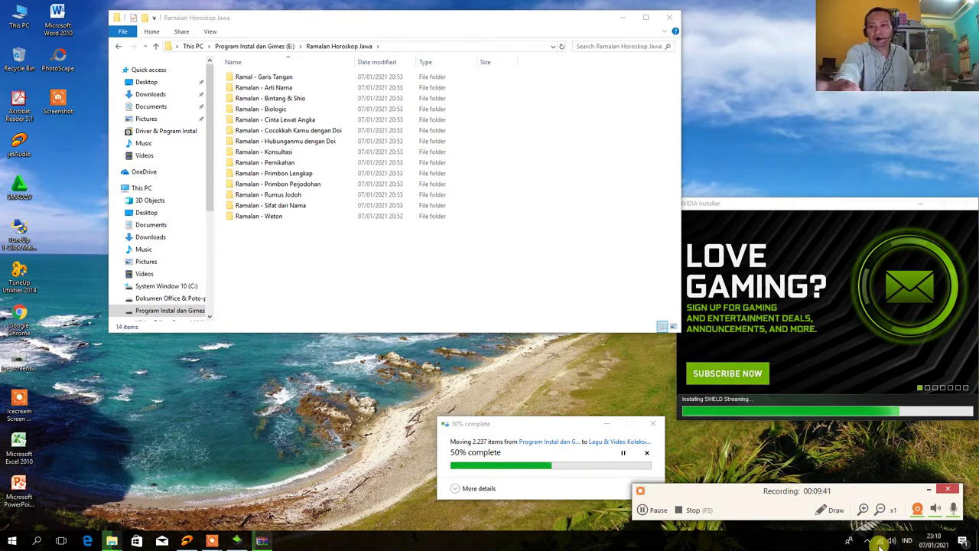
# Connect to BAKTI BS, entering its security key and allowing the PC to be discoverable
pyautogui.click(881, 540)
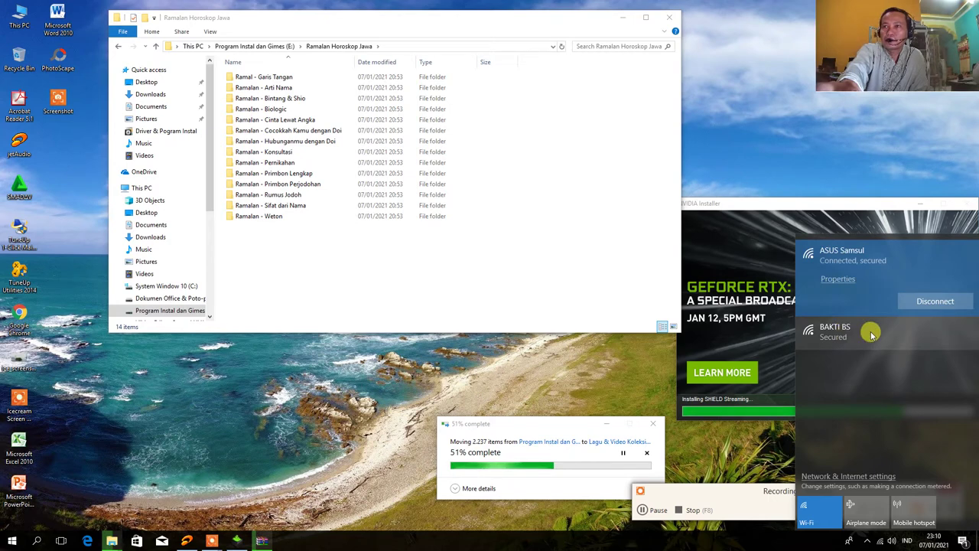
pyautogui.click(872, 334)
pyautogui.click(926, 334)
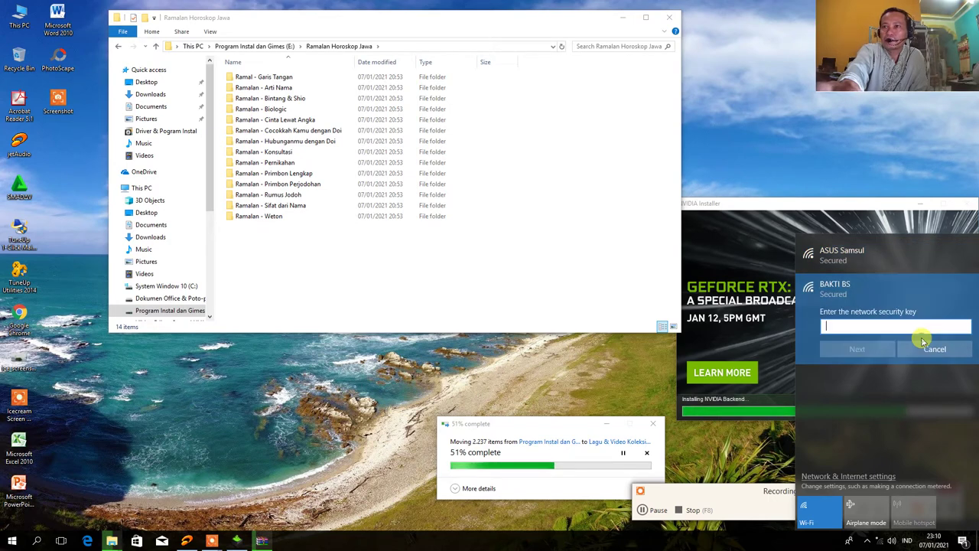
pyautogui.write('****')
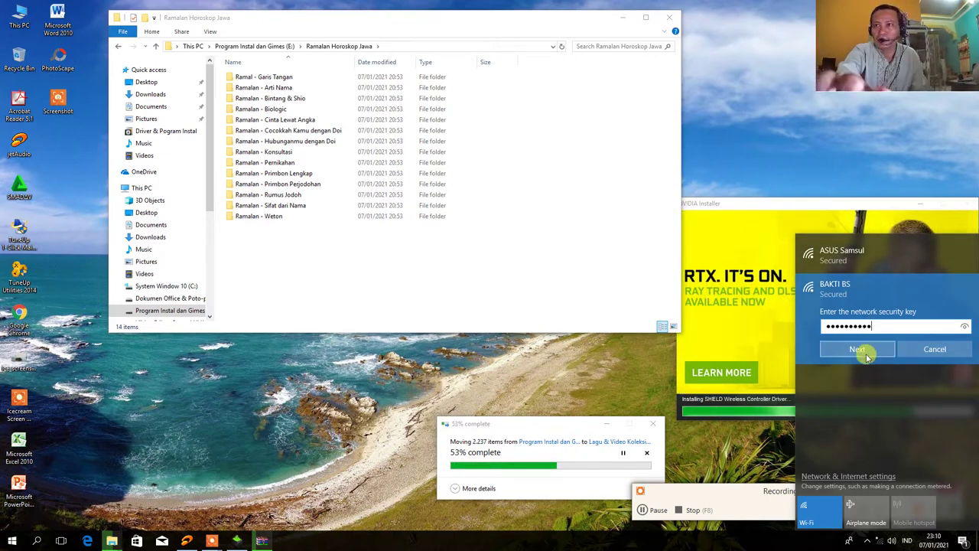
pyautogui.click(857, 350)
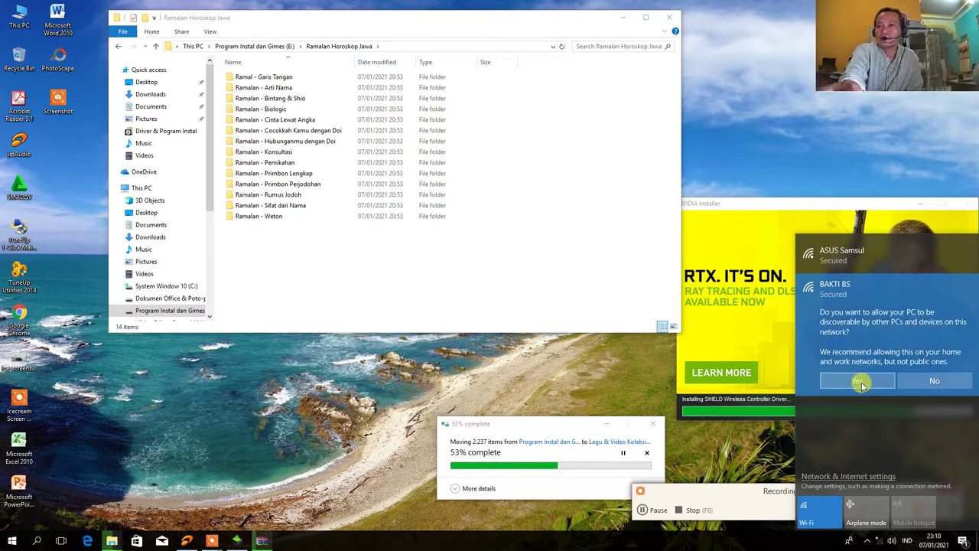
pyautogui.click(858, 381)
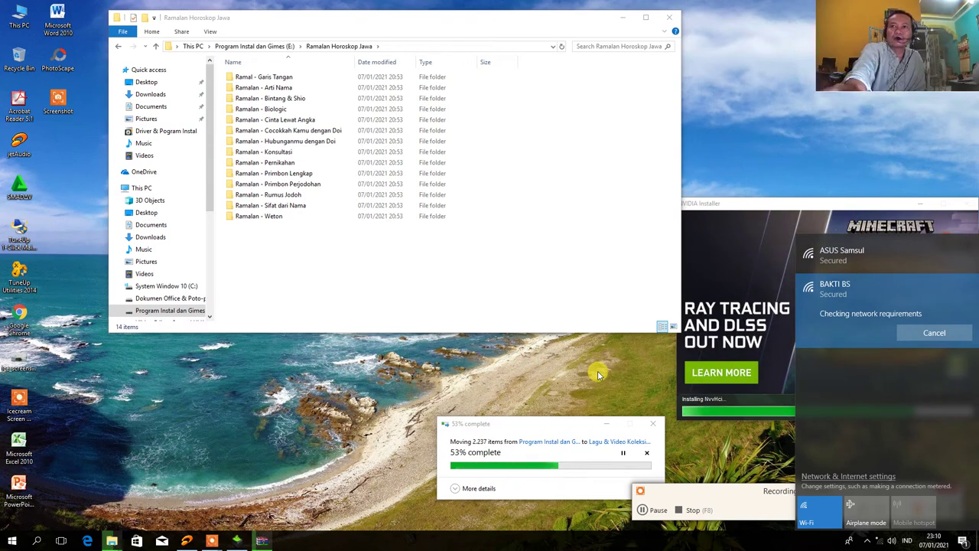
# Re-enter the BAKTI BS security key to connect, then close the Wi-Fi flyout
pyautogui.click(436, 356)
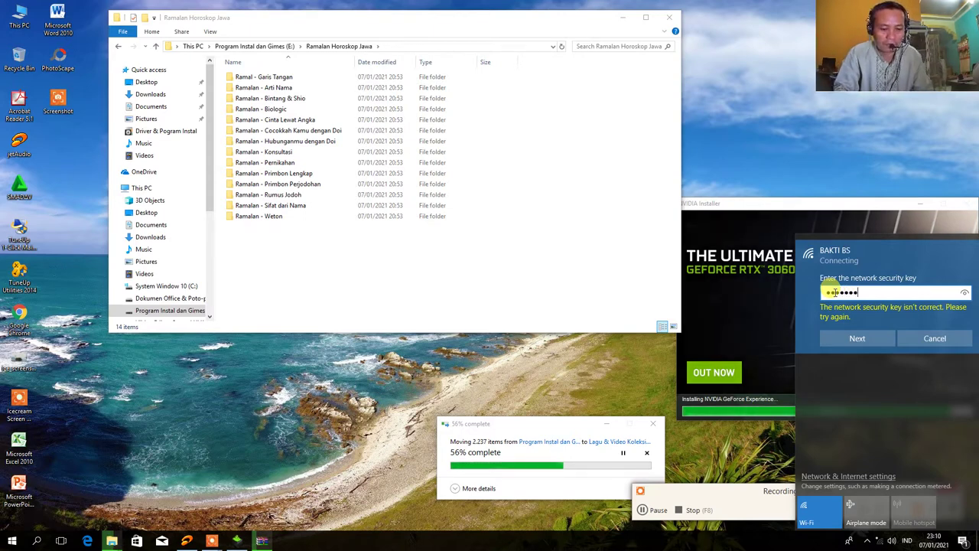
pyautogui.write('•••')
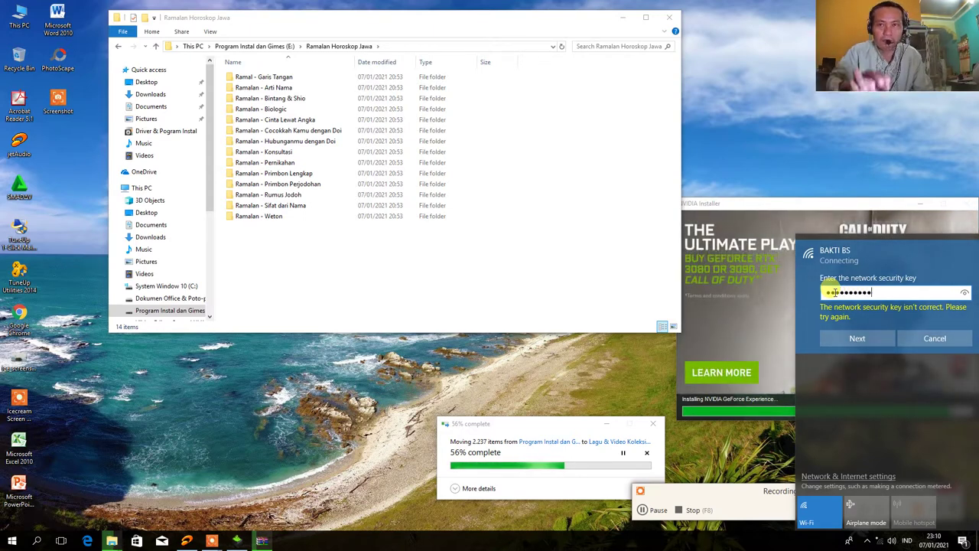
pyautogui.click(857, 338)
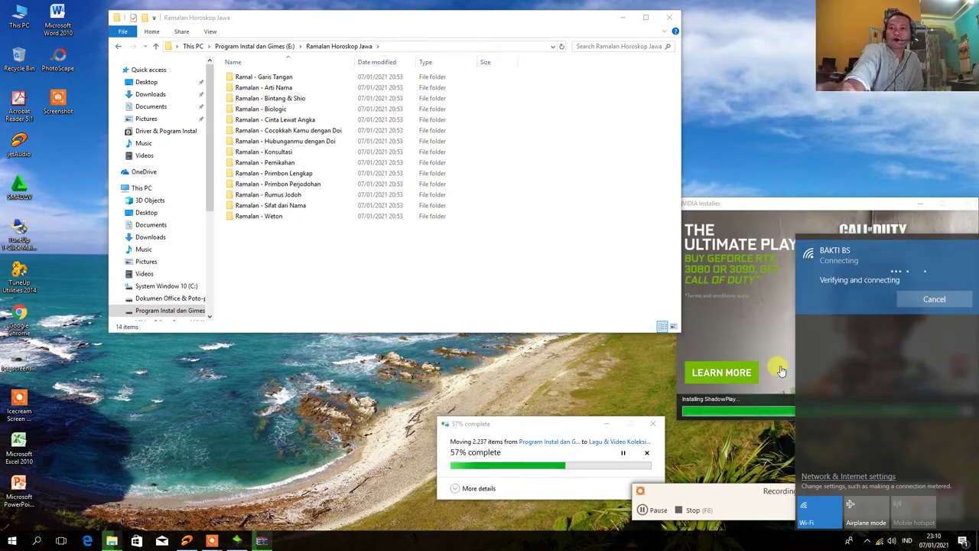
pyautogui.click(520, 375)
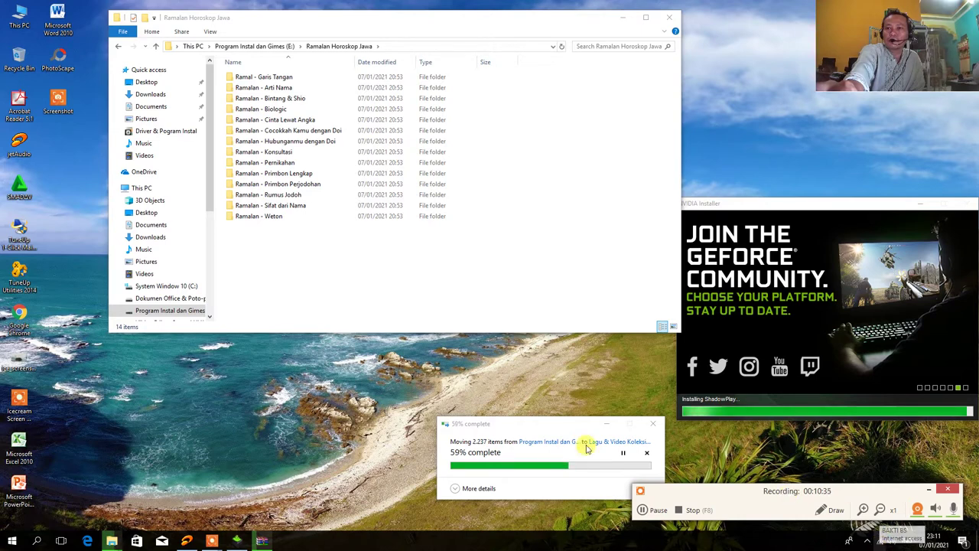
# Refresh the desktop twice
pyautogui.rightClick(348, 360)
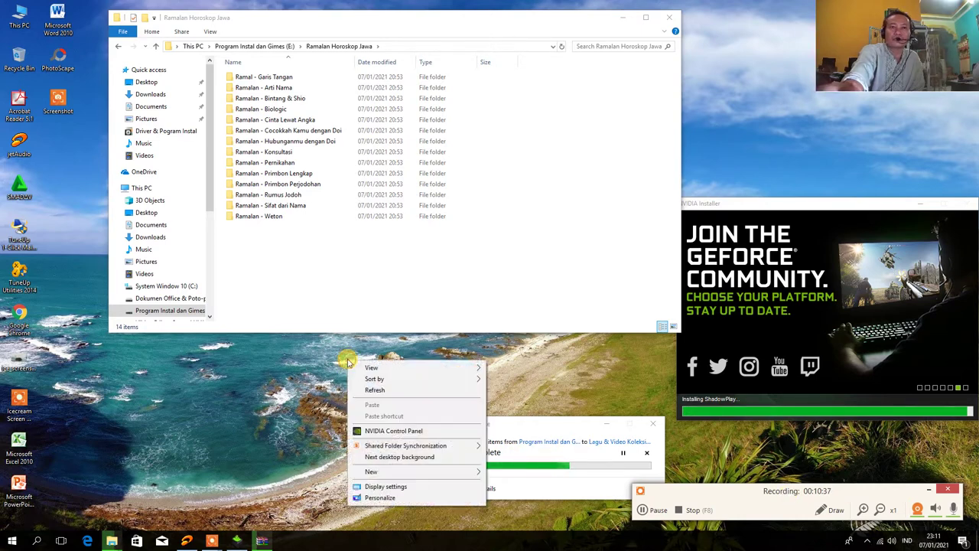
pyautogui.click(374, 391)
pyautogui.rightClick(376, 371)
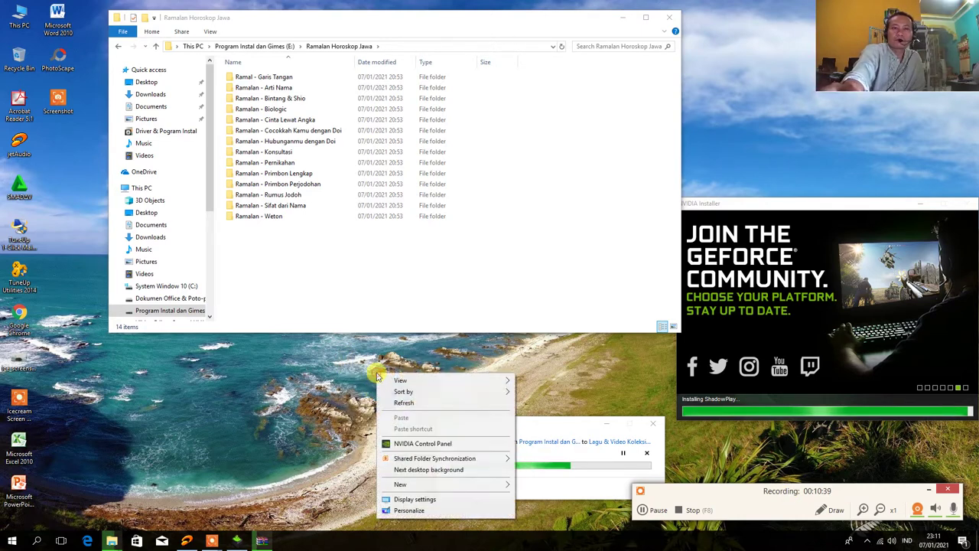
pyautogui.click(388, 403)
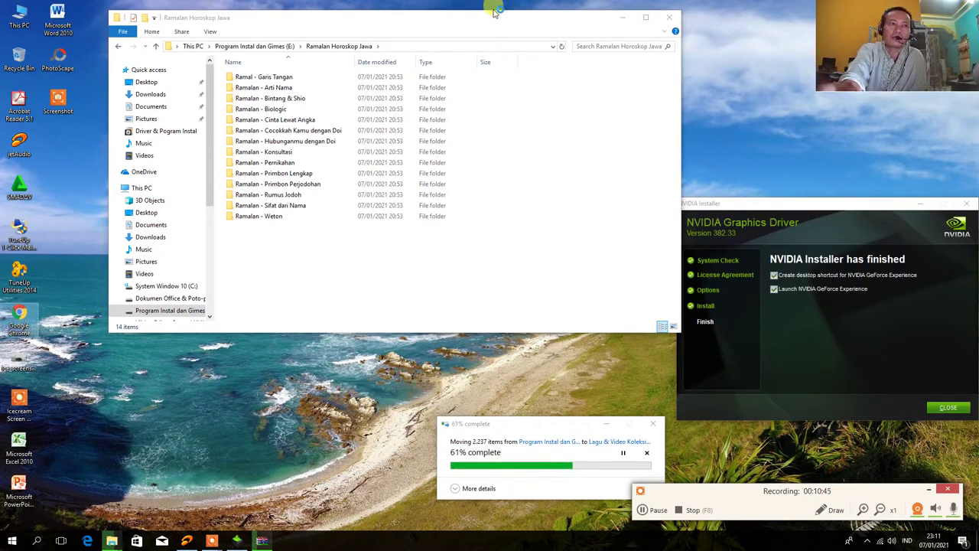
# Close the Ramalan Horoskop Jawa folder window and refresh the desktop six times
pyautogui.click(668, 16)
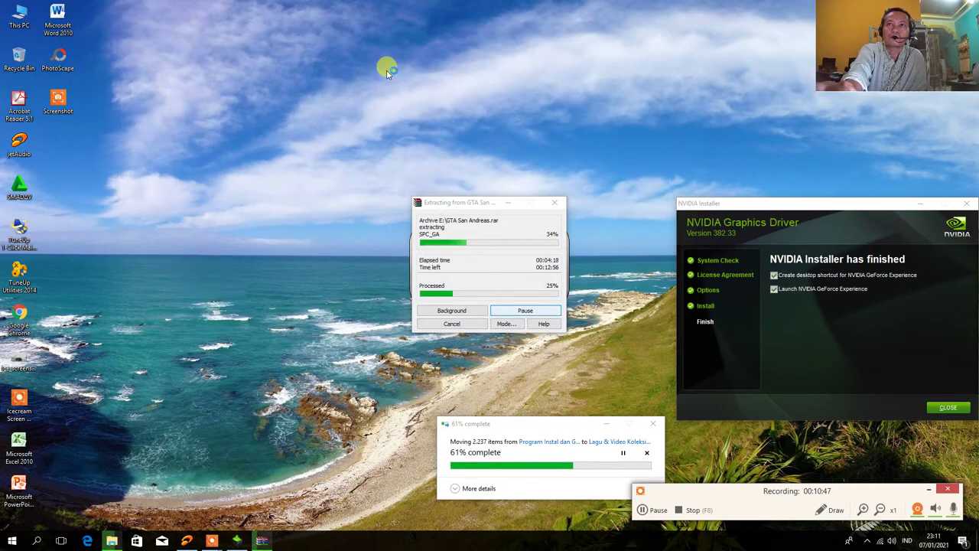
pyautogui.rightClick(387, 38)
pyautogui.click(410, 69)
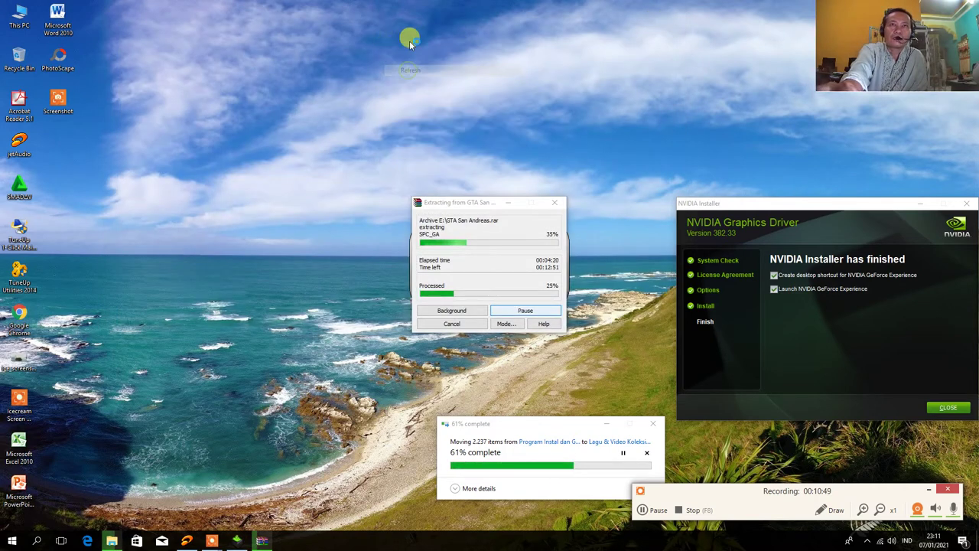
pyautogui.rightClick(409, 41)
pyautogui.click(435, 71)
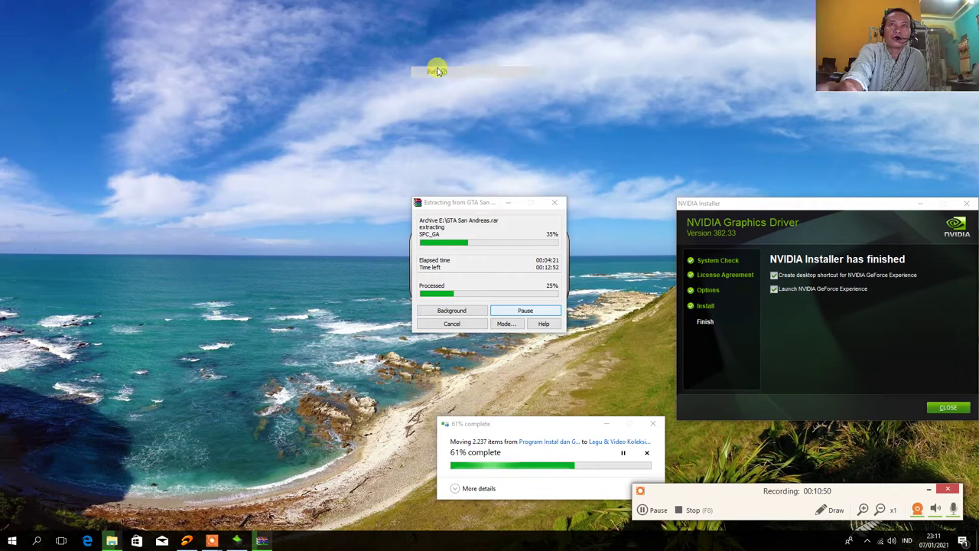
pyautogui.rightClick(388, 35)
pyautogui.click(419, 66)
pyautogui.rightClick(397, 35)
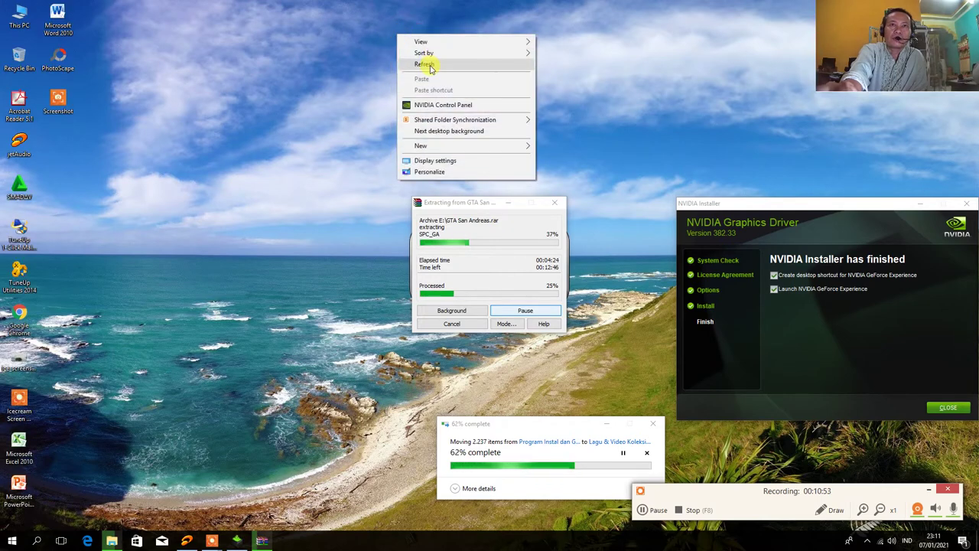
pyautogui.click(430, 68)
pyautogui.rightClick(399, 40)
pyautogui.click(433, 72)
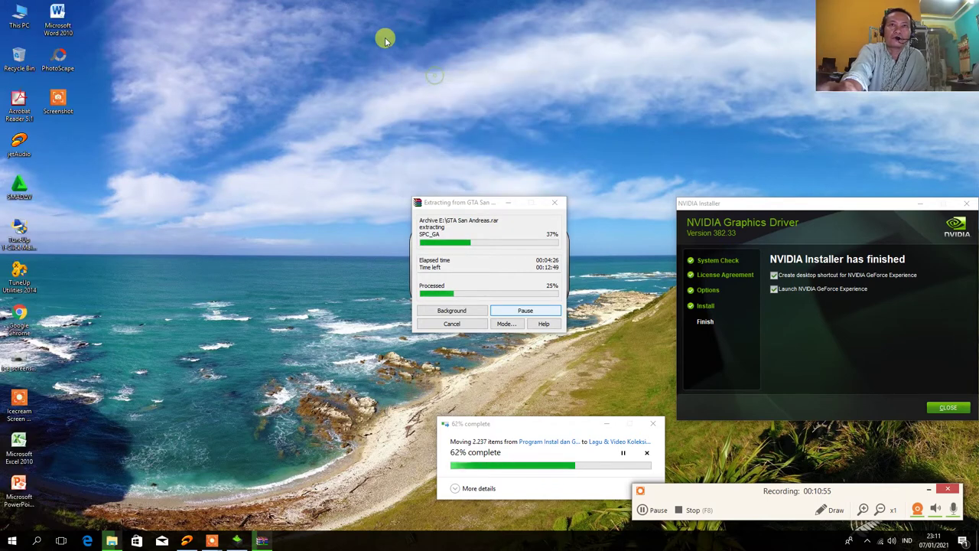
pyautogui.rightClick(384, 37)
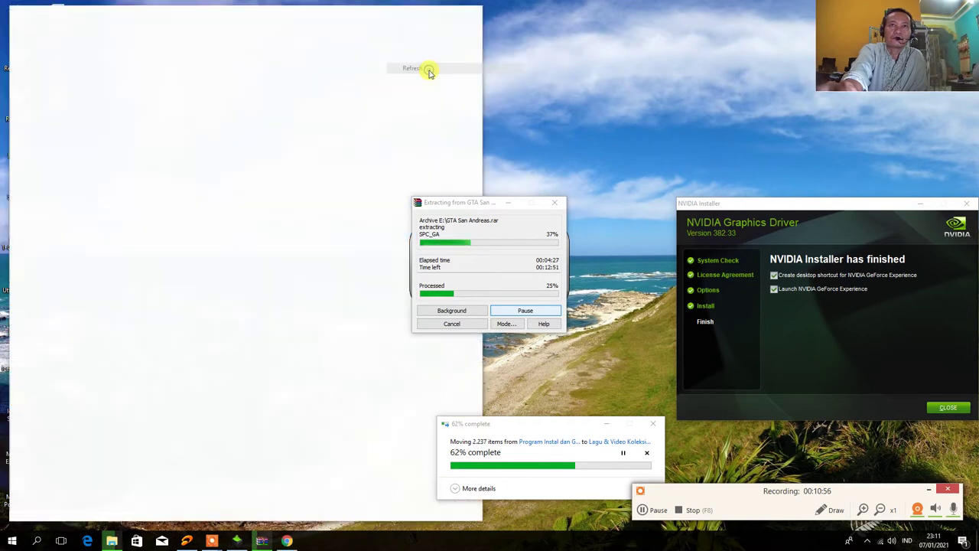
pyautogui.click(431, 68)
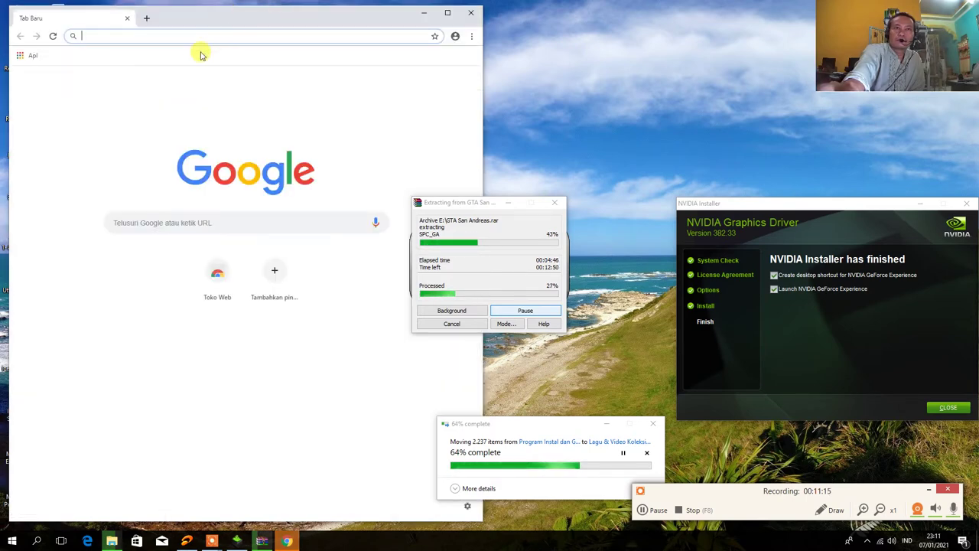
# Shift Chrome right and choose 'Aktifkan sinkronisasi...' from the profile menu
pyautogui.moveTo(216, 17); pyautogui.dragTo(304, 27)
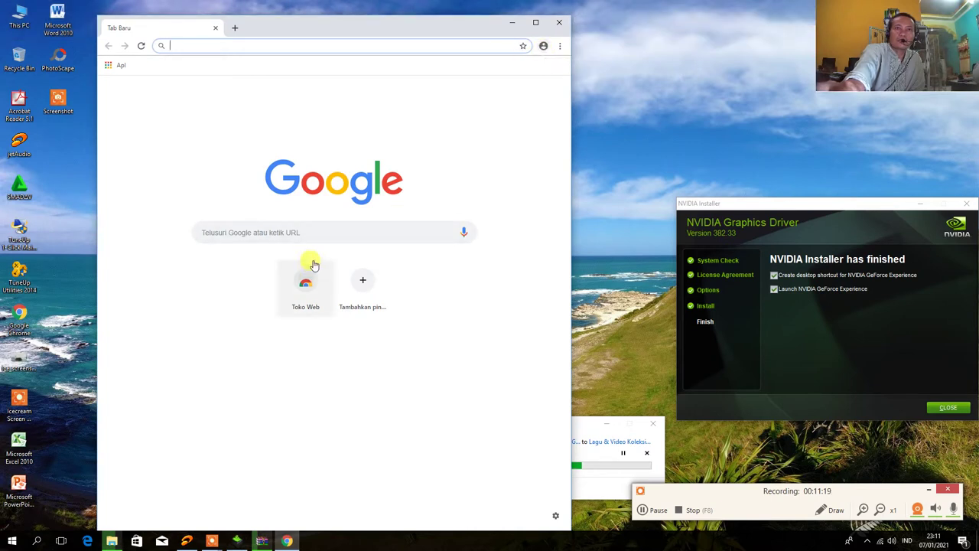
pyautogui.click(517, 46)
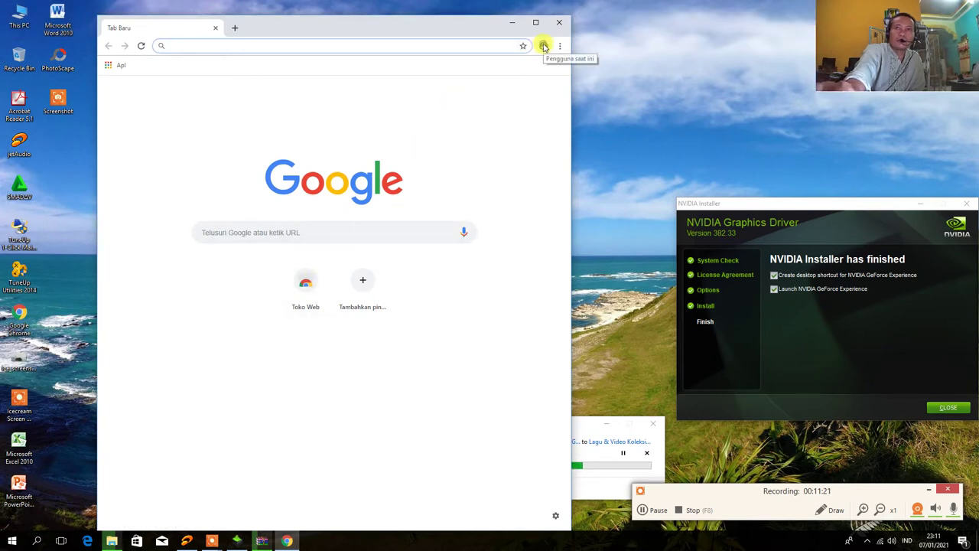
pyautogui.click(544, 47)
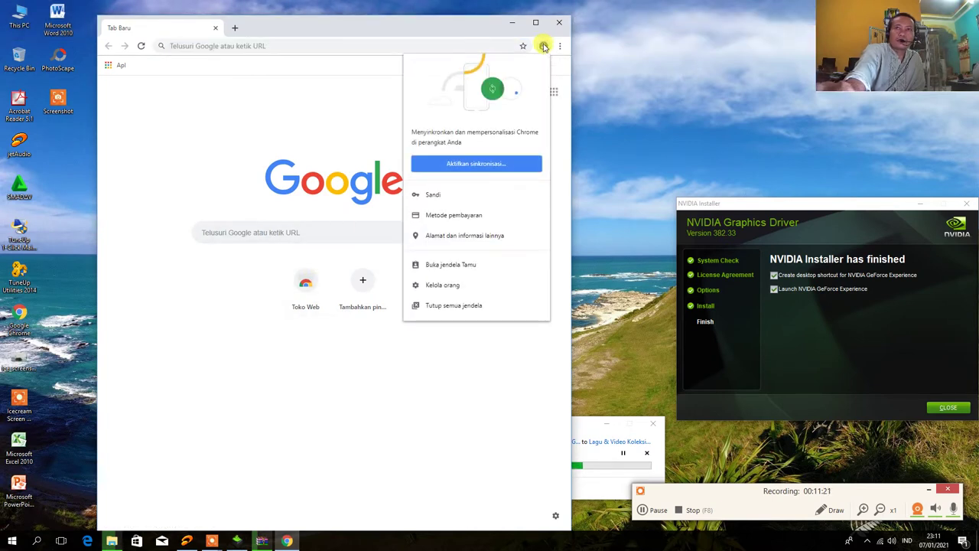
pyautogui.click(491, 166)
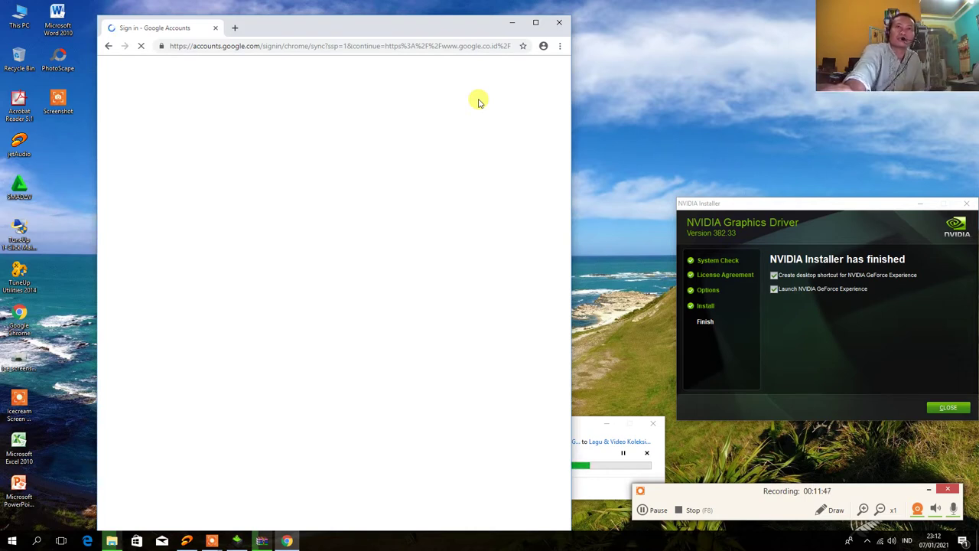
# Move Chrome to the left edge and the GTA extraction progress window up and right
pyautogui.click(643, 38)
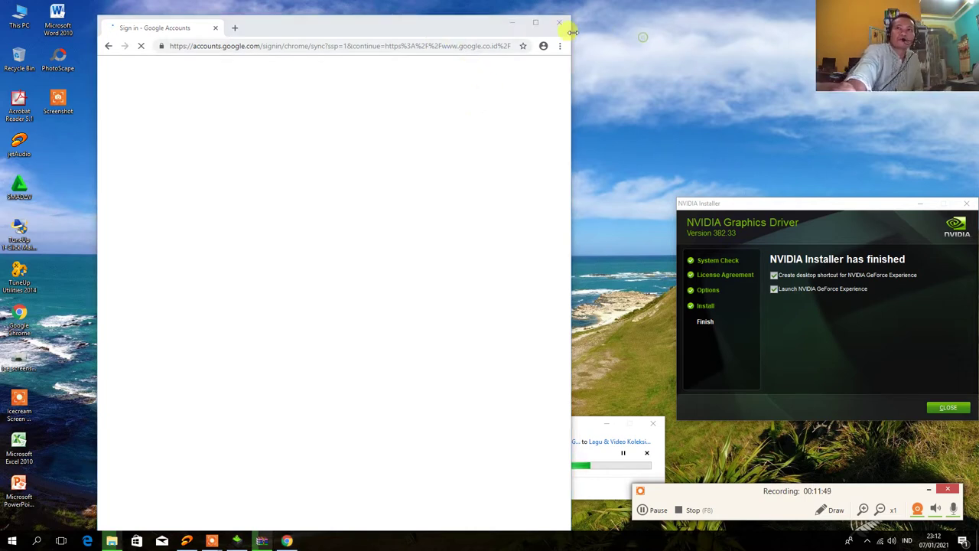
pyautogui.moveTo(430, 29); pyautogui.dragTo(336, 21)
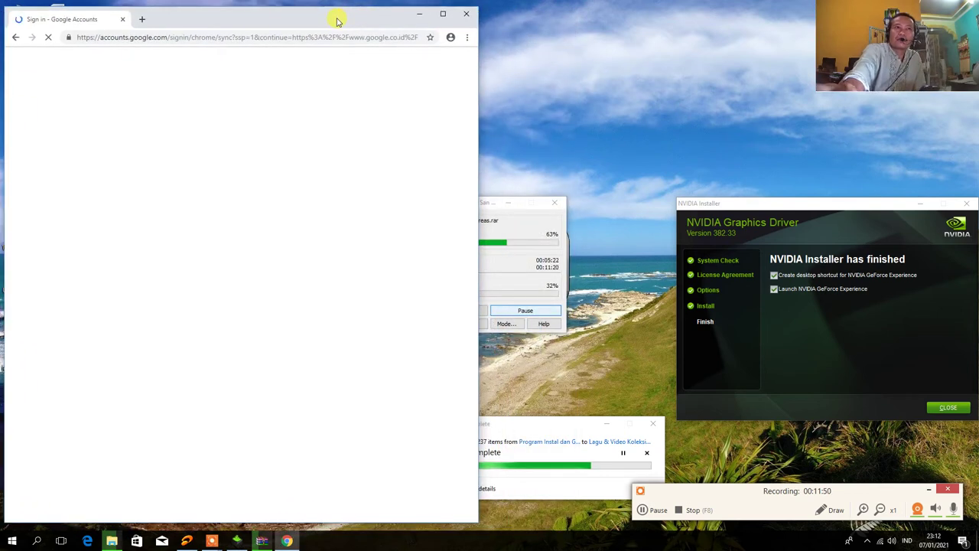
pyautogui.click(525, 204)
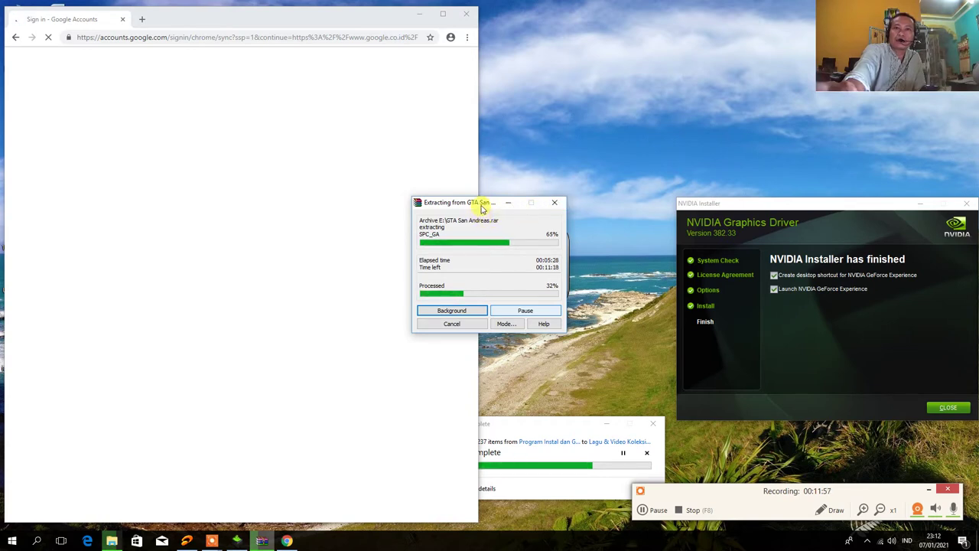
pyautogui.moveTo(478, 206); pyautogui.dragTo(658, 74)
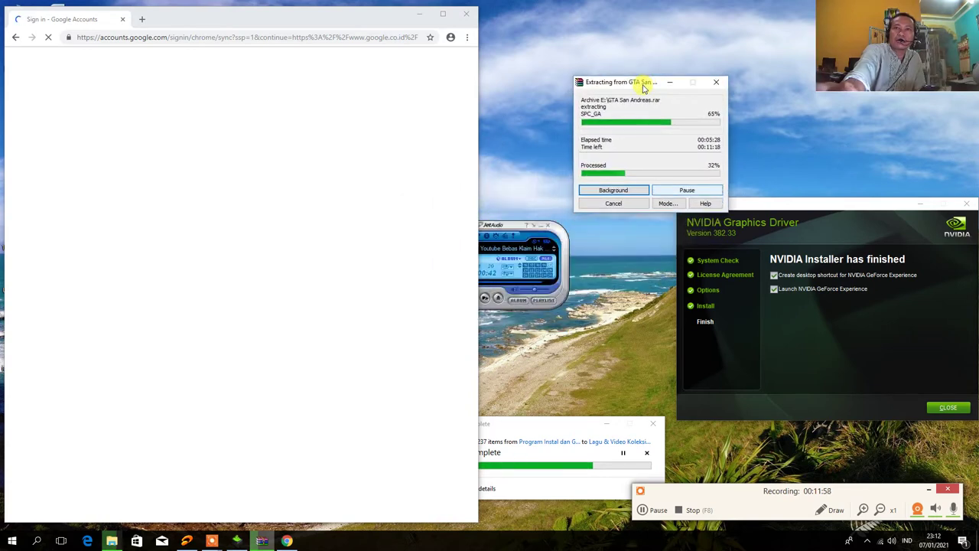
# Refresh the desktop three times
pyautogui.rightClick(526, 23)
pyautogui.click(548, 51)
pyautogui.rightClick(533, 35)
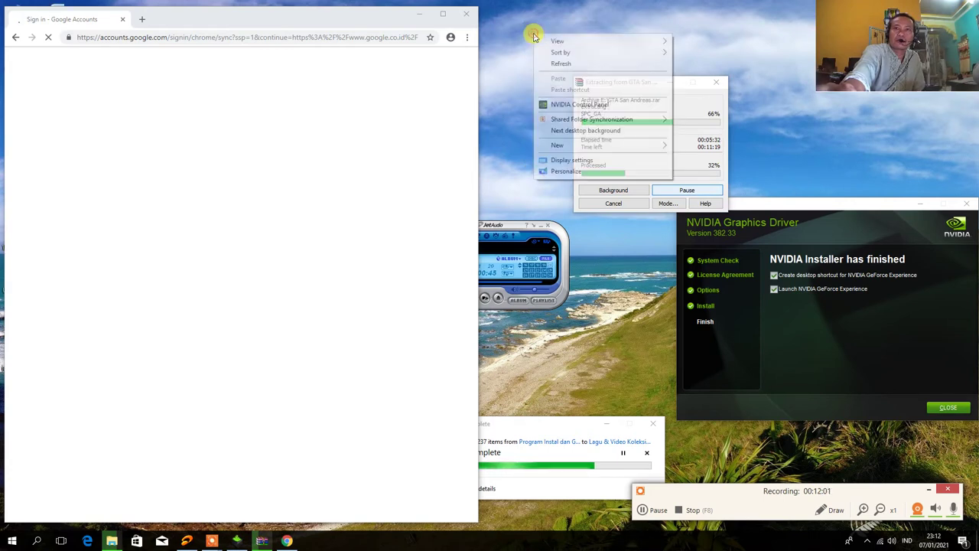
pyautogui.click(545, 64)
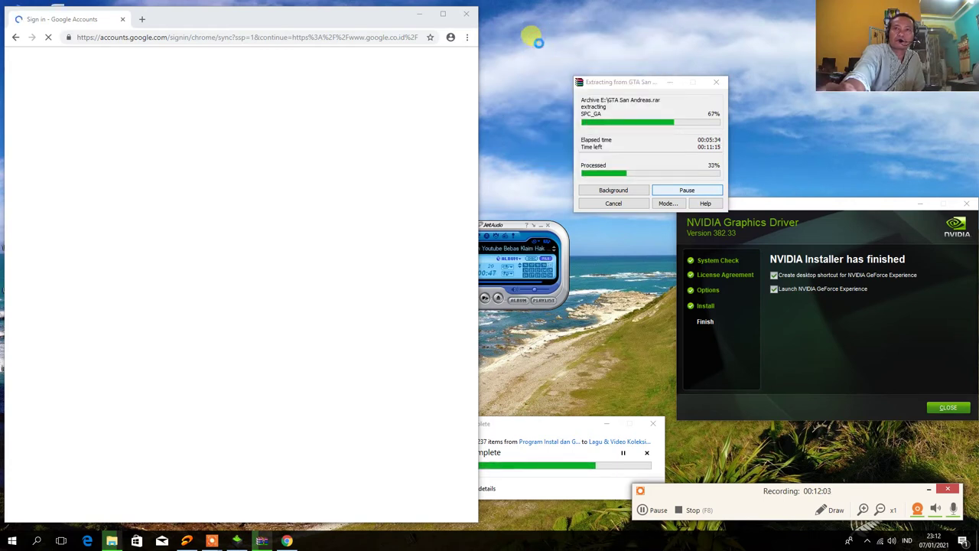
pyautogui.rightClick(538, 42)
pyautogui.click(546, 65)
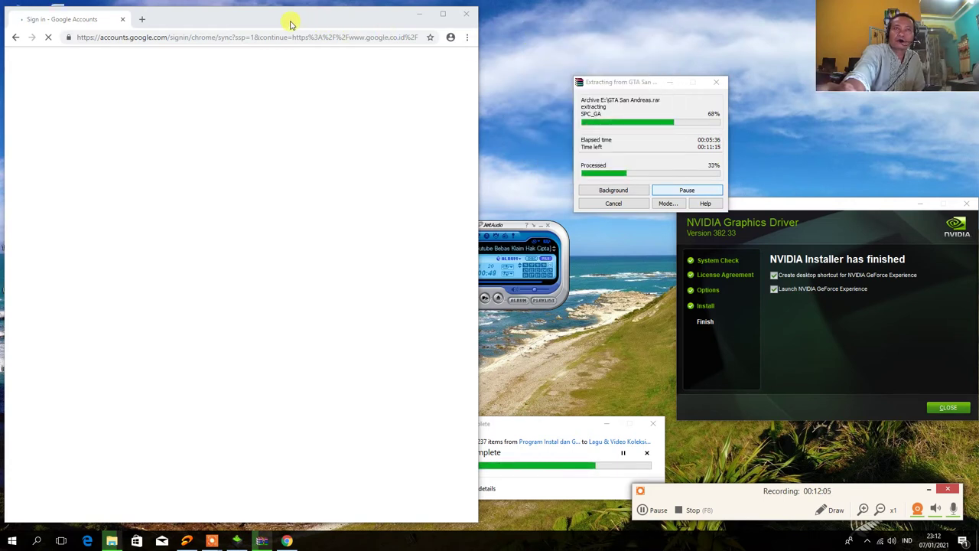
# Recentre Chrome, refresh the desktop three more times, then move Chrome to the top-left
pyautogui.moveTo(290, 24); pyautogui.dragTo(407, 43)
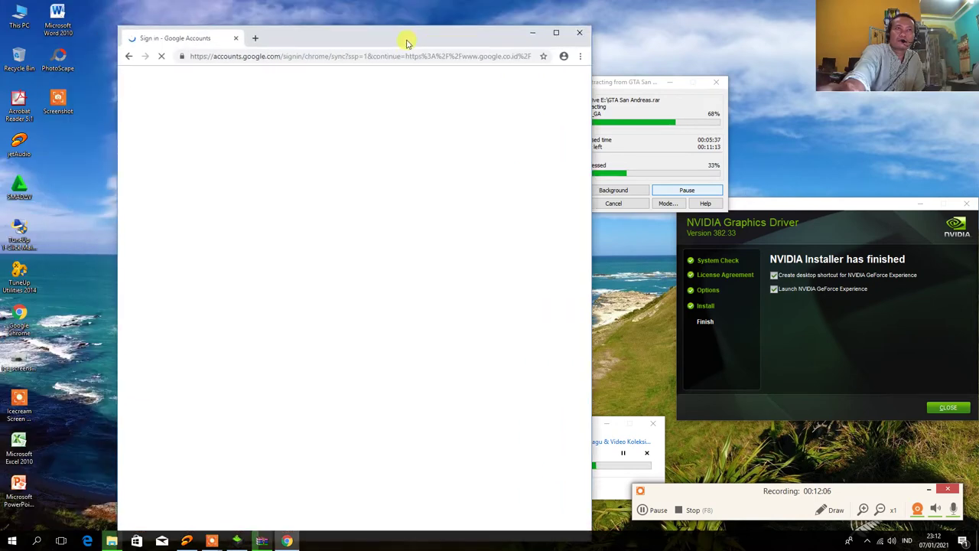
pyautogui.rightClick(658, 17)
pyautogui.click(677, 45)
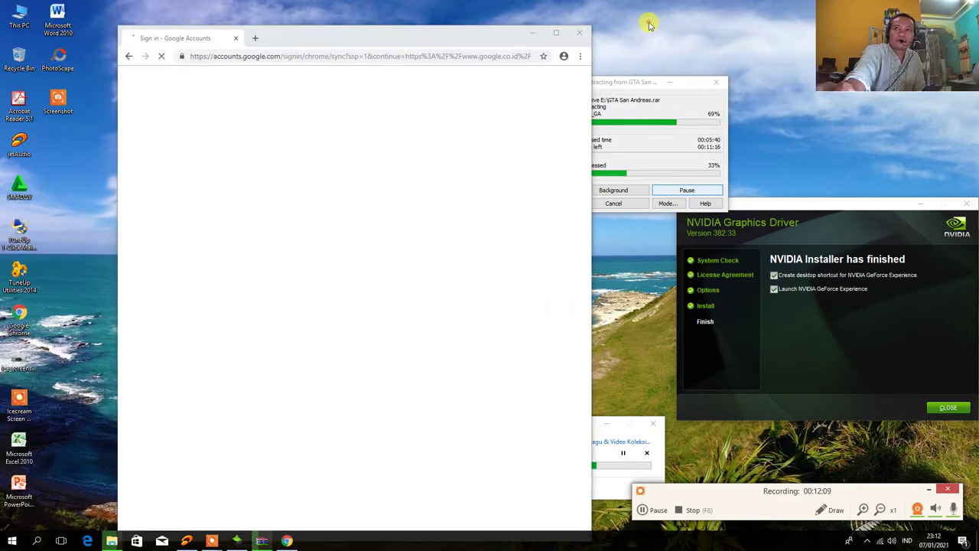
pyautogui.rightClick(654, 17)
pyautogui.click(660, 44)
pyautogui.rightClick(643, 27)
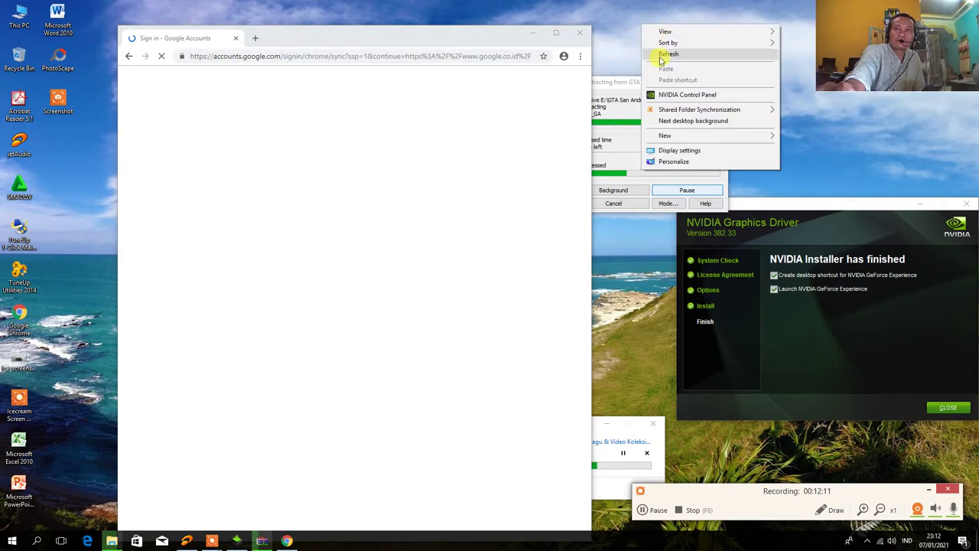
pyautogui.click(664, 55)
pyautogui.moveTo(436, 31); pyautogui.dragTo(342, 22)
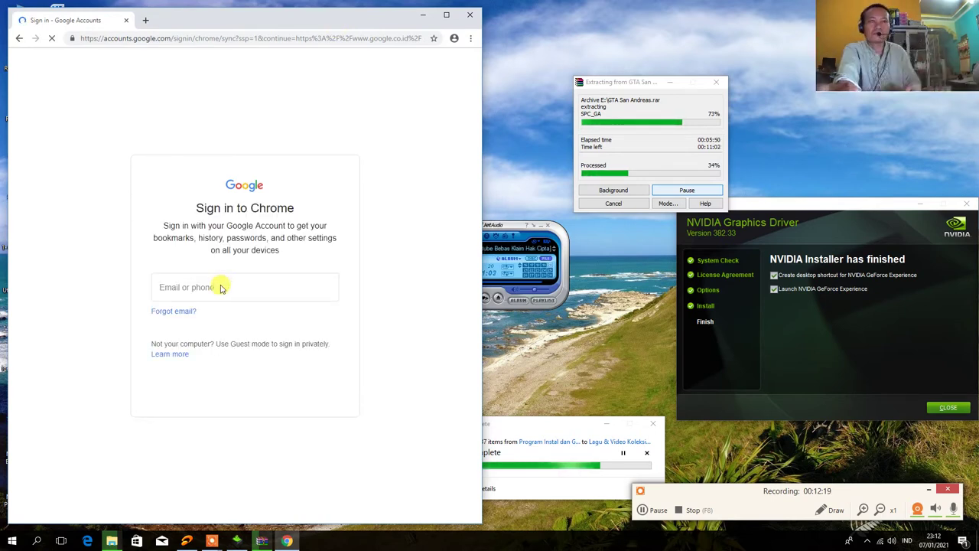
# Enter the Google account e-mail on Sign in to Chrome, continue, and type the account password
pyautogui.click(219, 291)
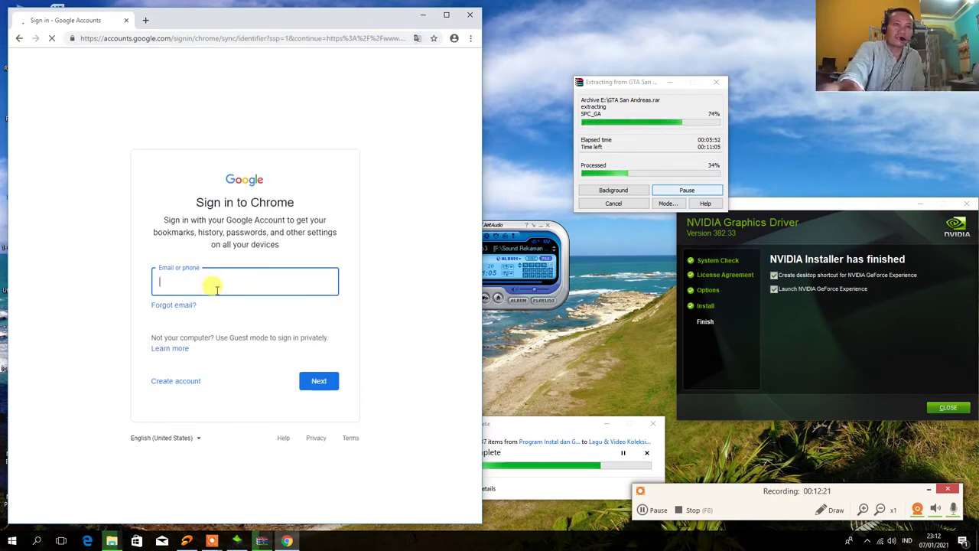
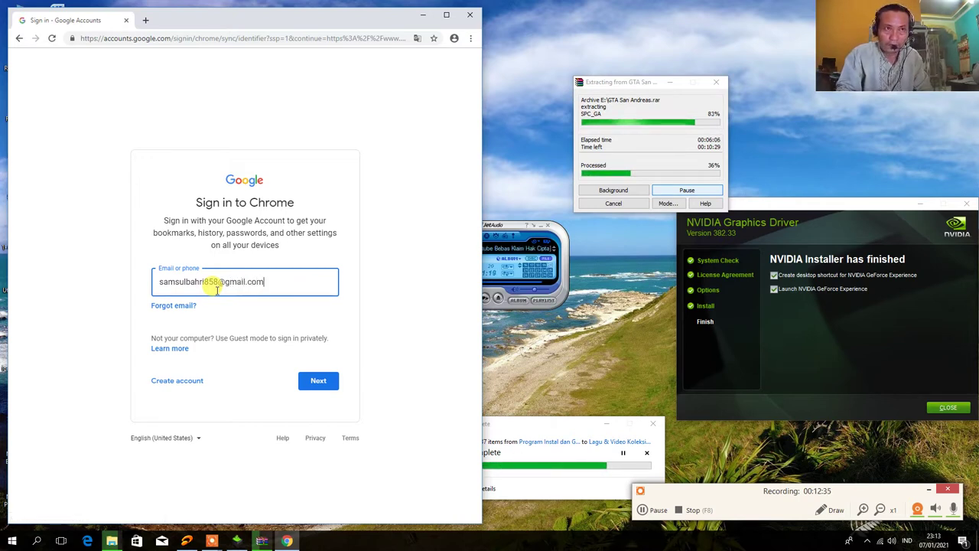
pyautogui.click(318, 381)
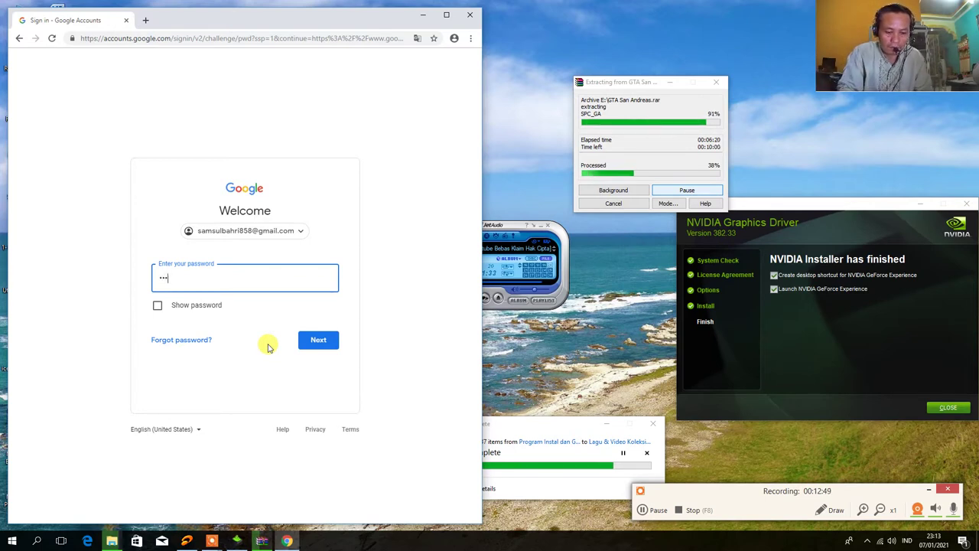
pyautogui.write('••••')
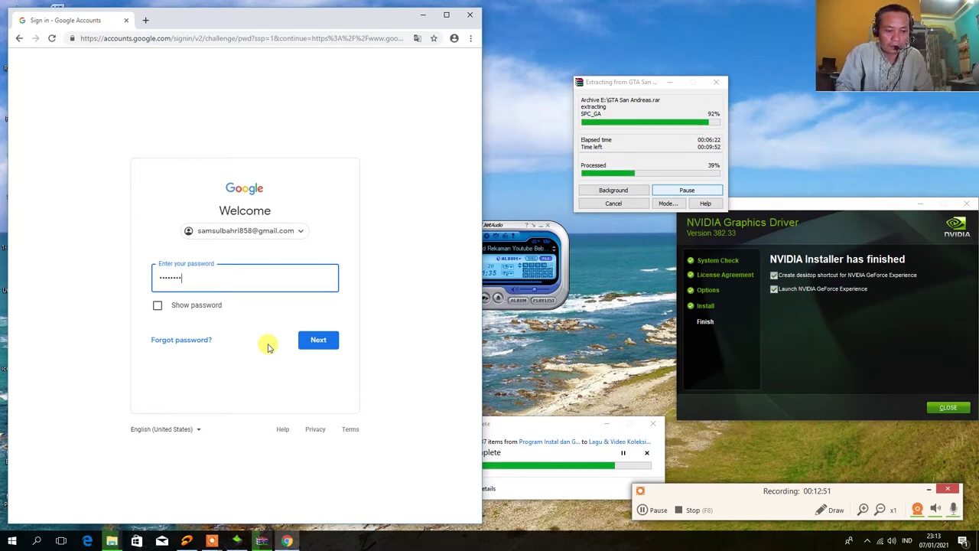
pyautogui.write('•••')
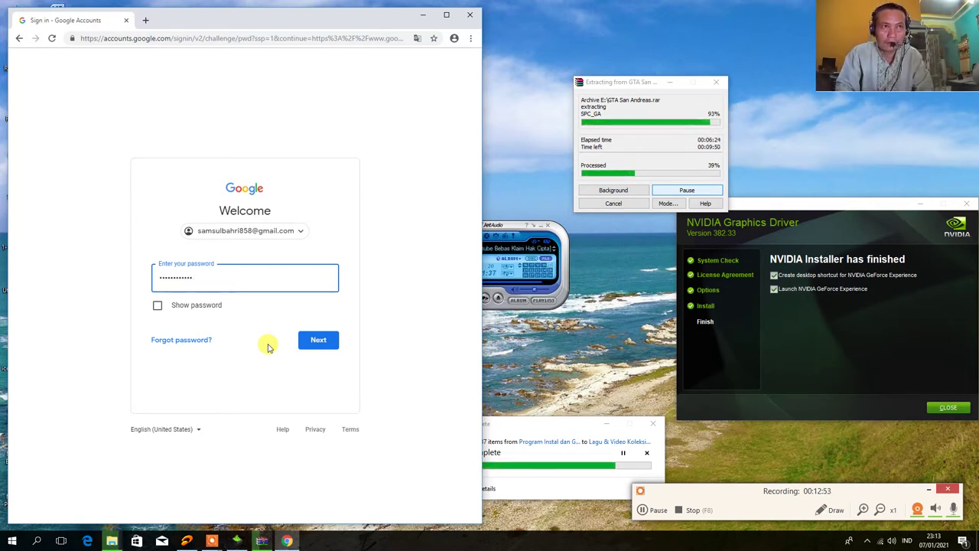
# Submit the password and confirm Aktifkan to turn on Chrome sync
pyautogui.click(318, 340)
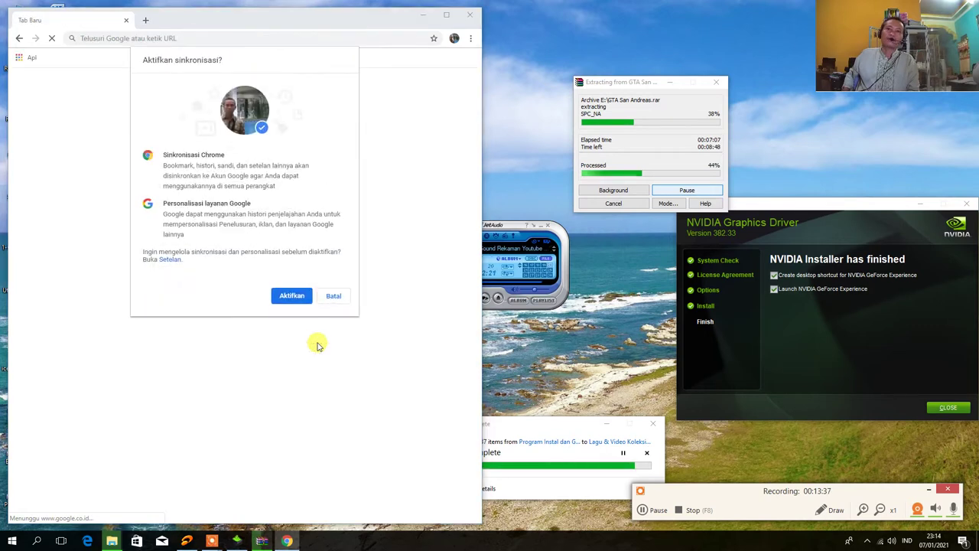
pyautogui.click(285, 298)
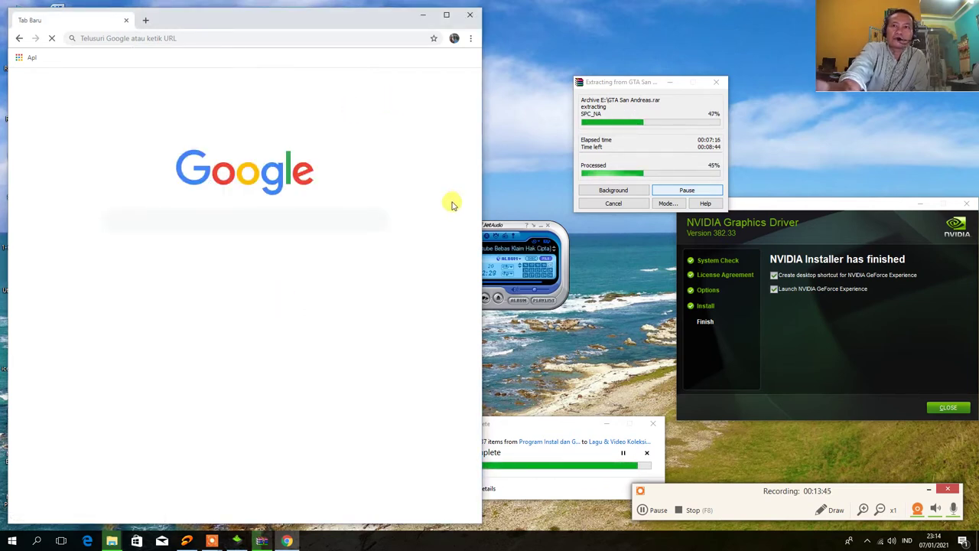
# Drag the jetAudio player down-right and refresh the desktop four times
pyautogui.moveTo(514, 229); pyautogui.dragTo(581, 312)
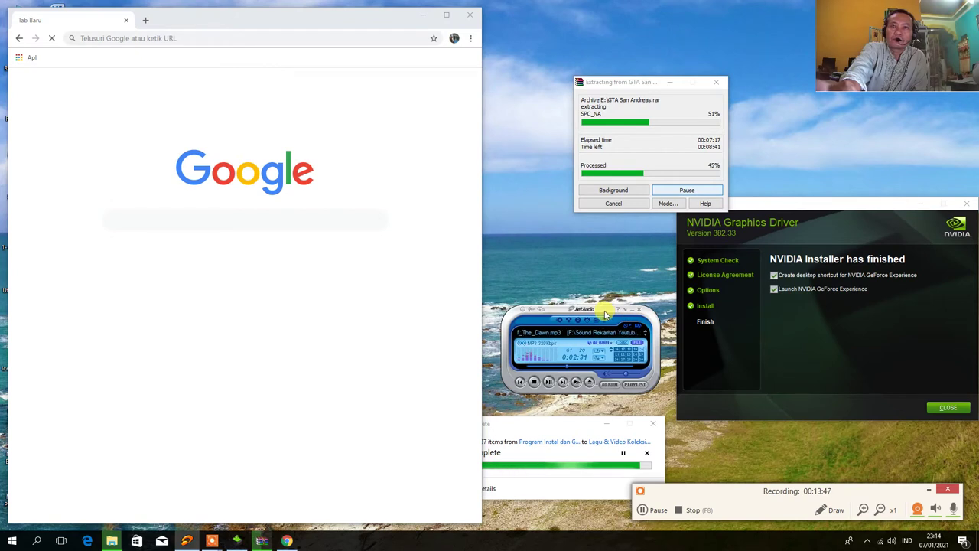
pyautogui.rightClick(504, 42)
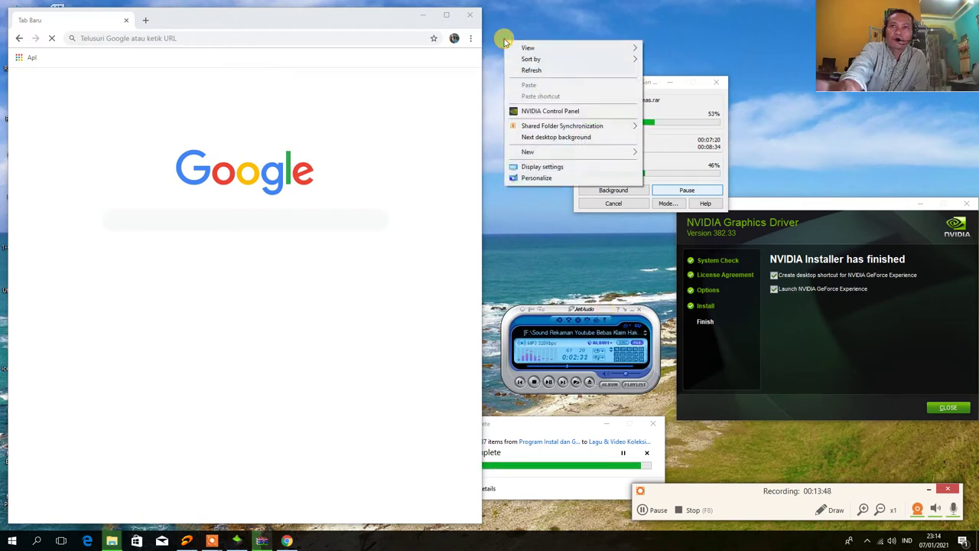
pyautogui.click(527, 70)
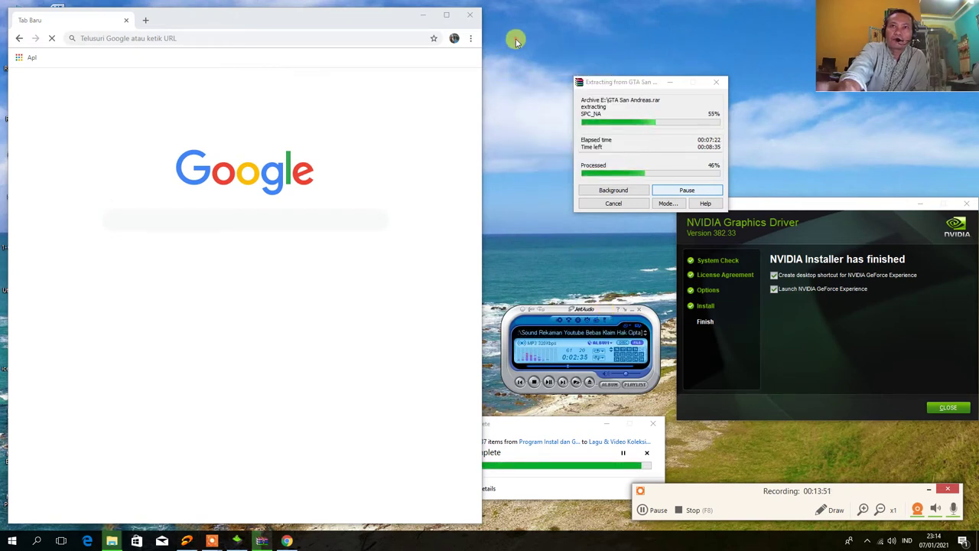
pyautogui.rightClick(516, 41)
pyautogui.click(533, 68)
pyautogui.rightClick(506, 32)
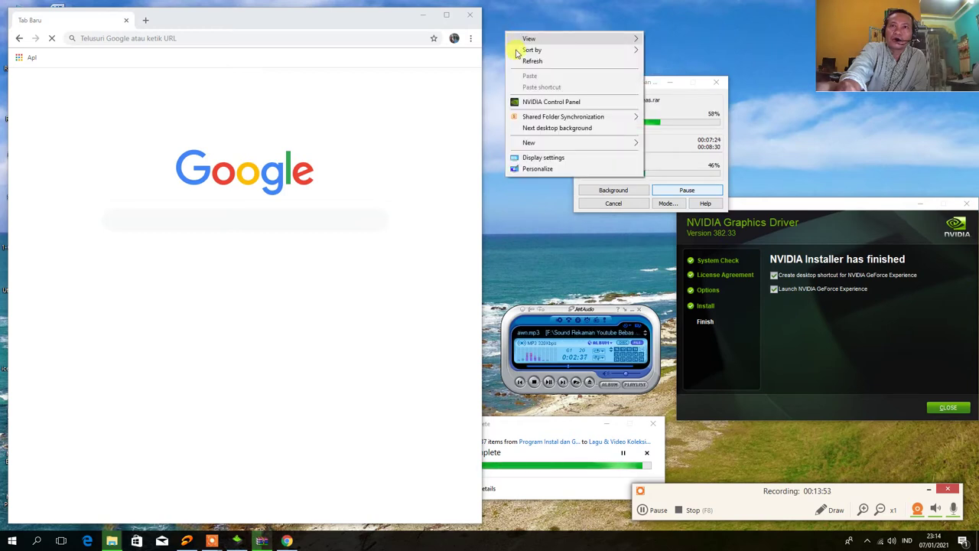
pyautogui.click(518, 61)
pyautogui.rightClick(510, 32)
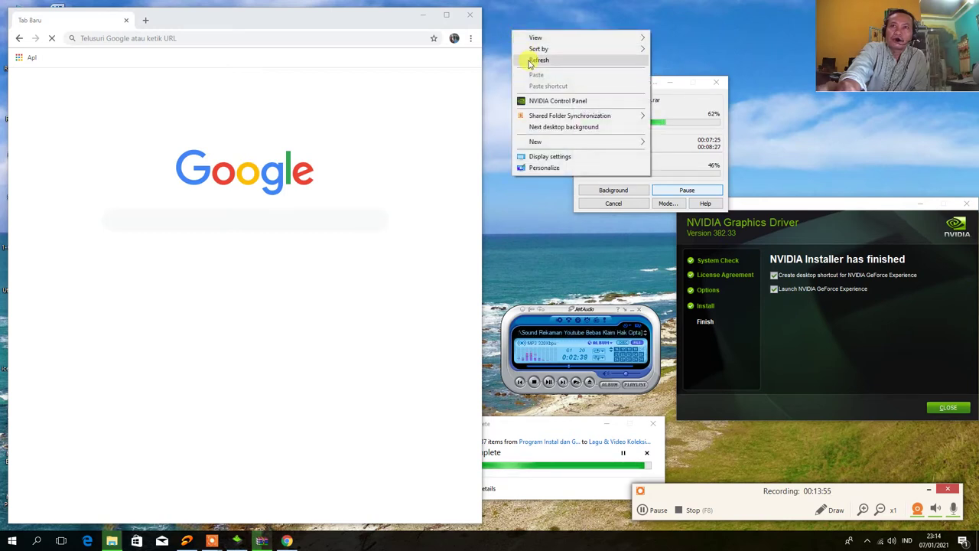
pyautogui.click(528, 61)
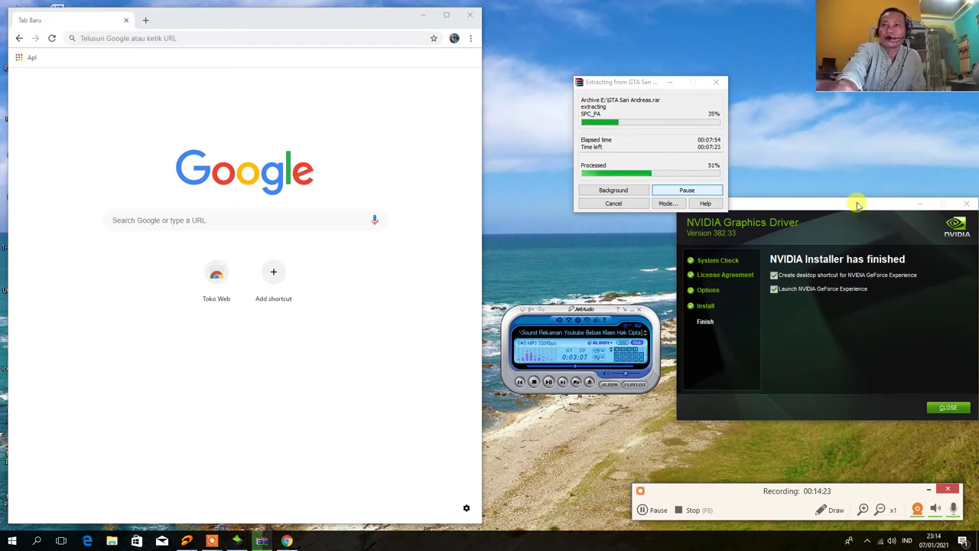
# Bring the finished NVIDIA installer forward, then refresh the desktop four times
pyautogui.moveTo(853, 208); pyautogui.dragTo(841, 230)
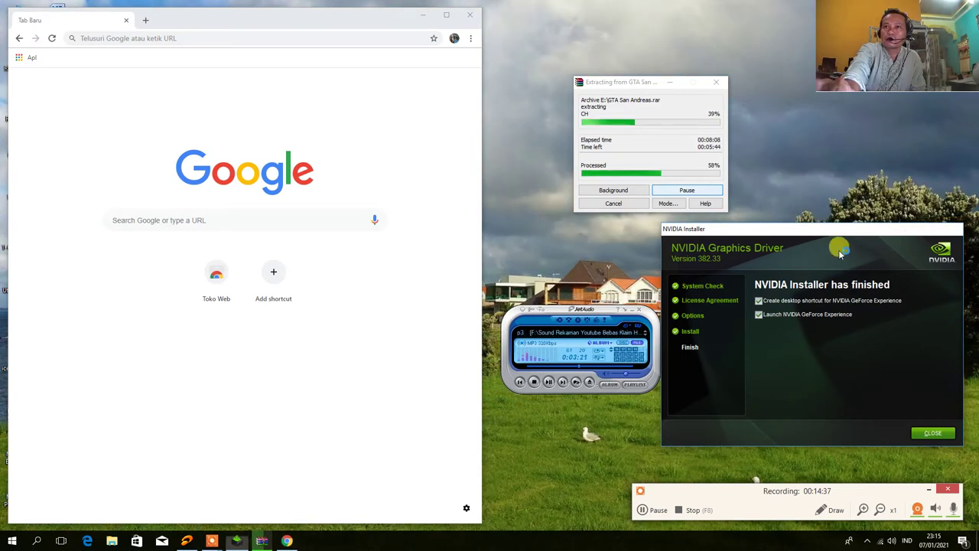
pyautogui.rightClick(803, 133)
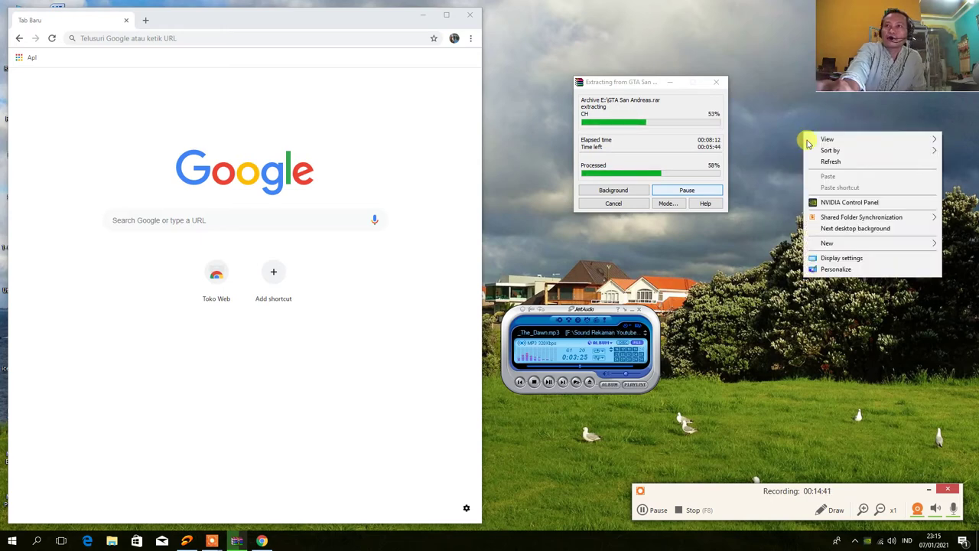
pyautogui.click(822, 163)
pyautogui.rightClick(806, 138)
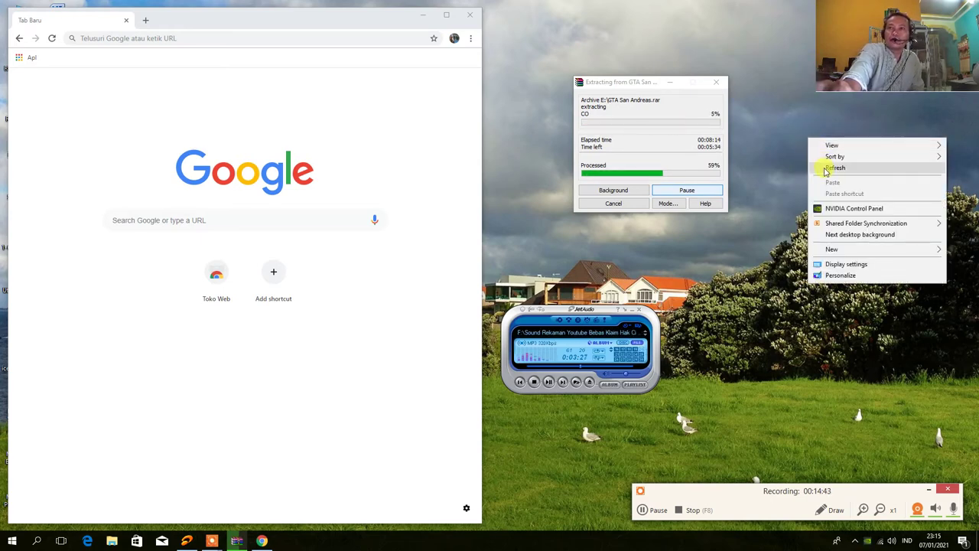
pyautogui.click(820, 161)
pyautogui.rightClick(811, 144)
pyautogui.click(826, 179)
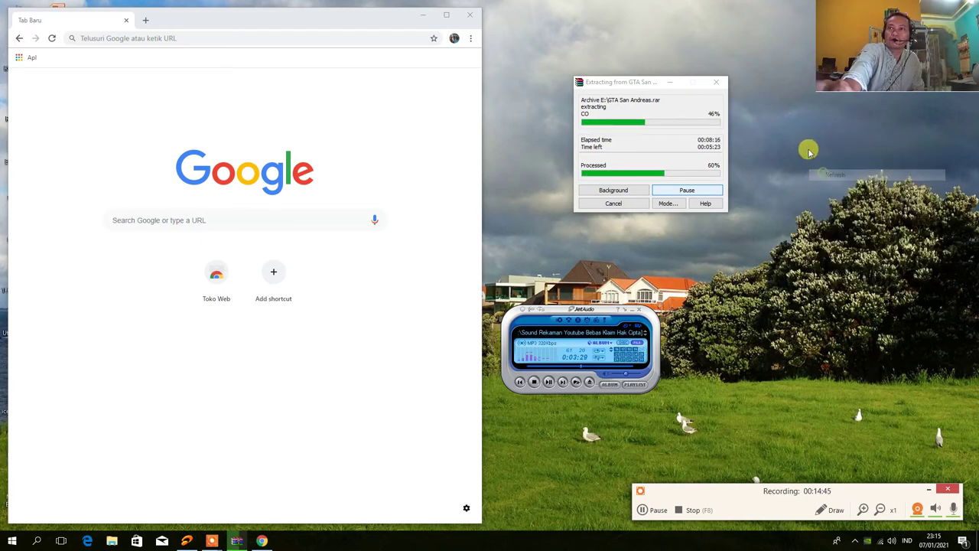
pyautogui.rightClick(809, 151)
pyautogui.click(826, 178)
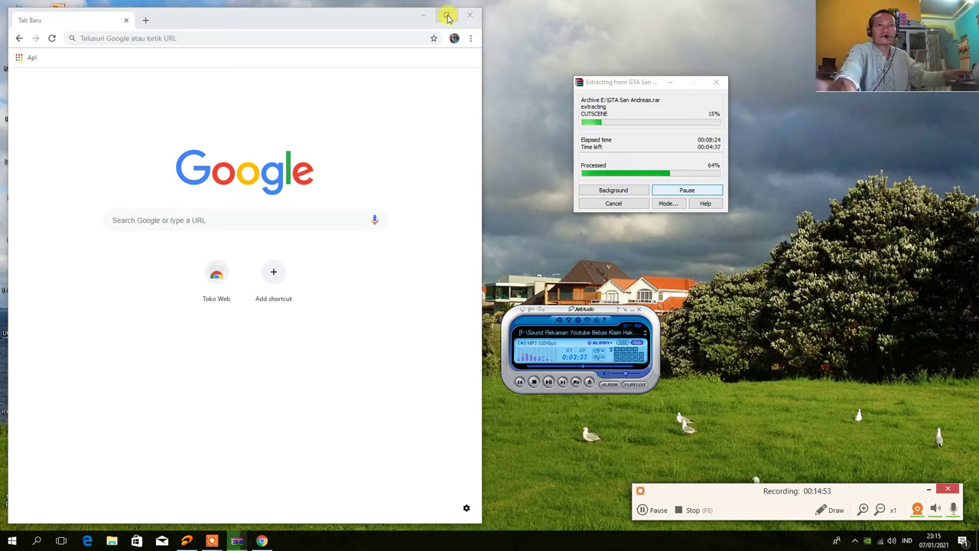
# Maximize Chrome, close it, then refresh the desktop twice
pyautogui.click(447, 17)
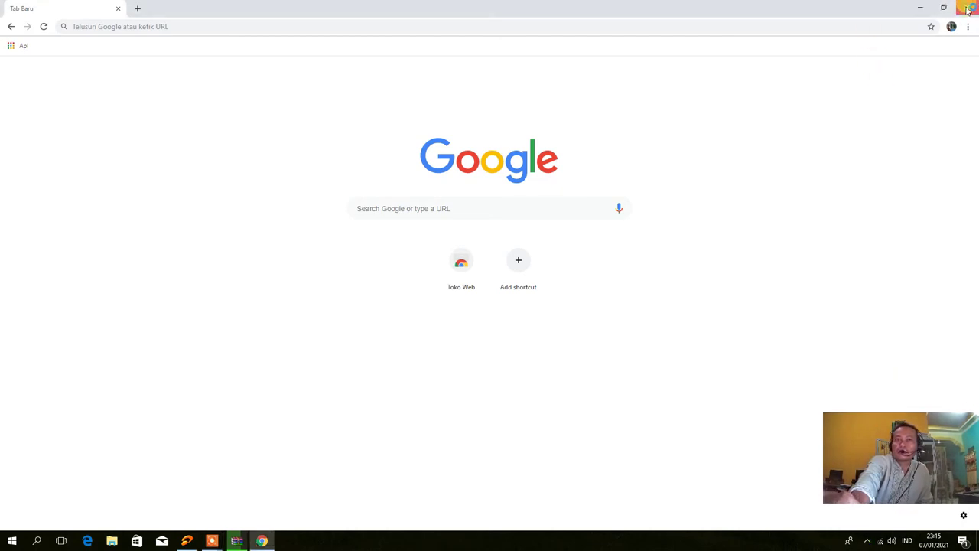
pyautogui.click(967, 9)
pyautogui.rightClick(250, 64)
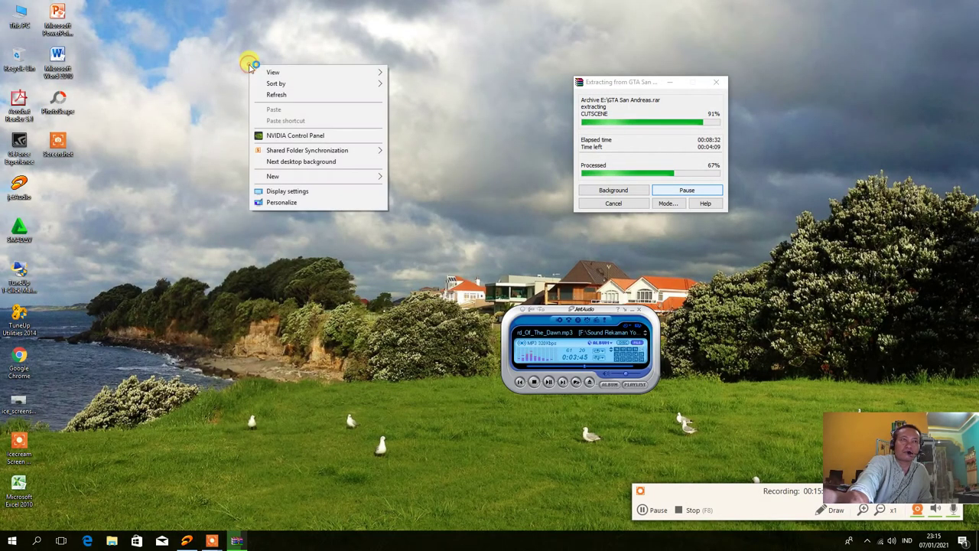
pyautogui.click(258, 94)
pyautogui.rightClick(253, 65)
pyautogui.click(276, 93)
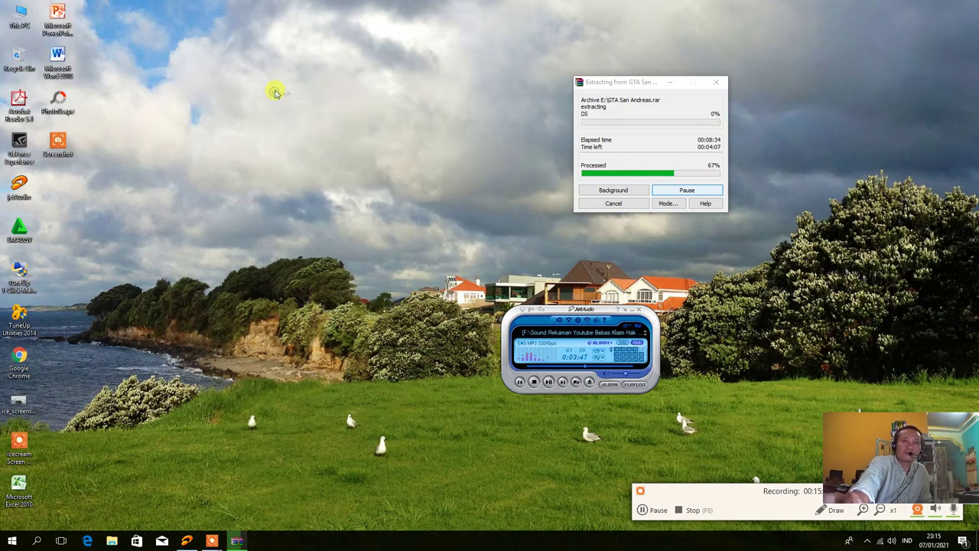
# Relaunch Chrome, start making it the default browser, then close the Default apps settings
pyautogui.doubleClick(14, 368)
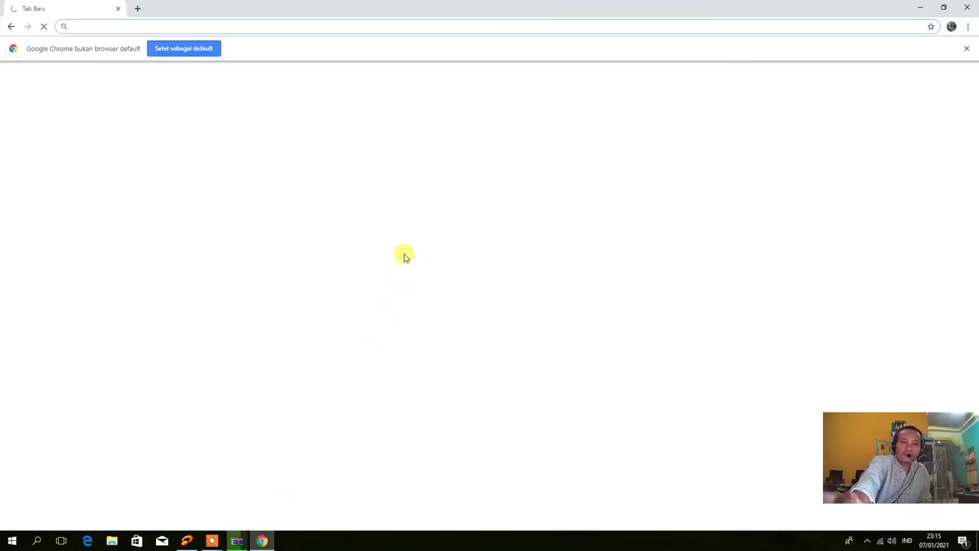
pyautogui.click(192, 50)
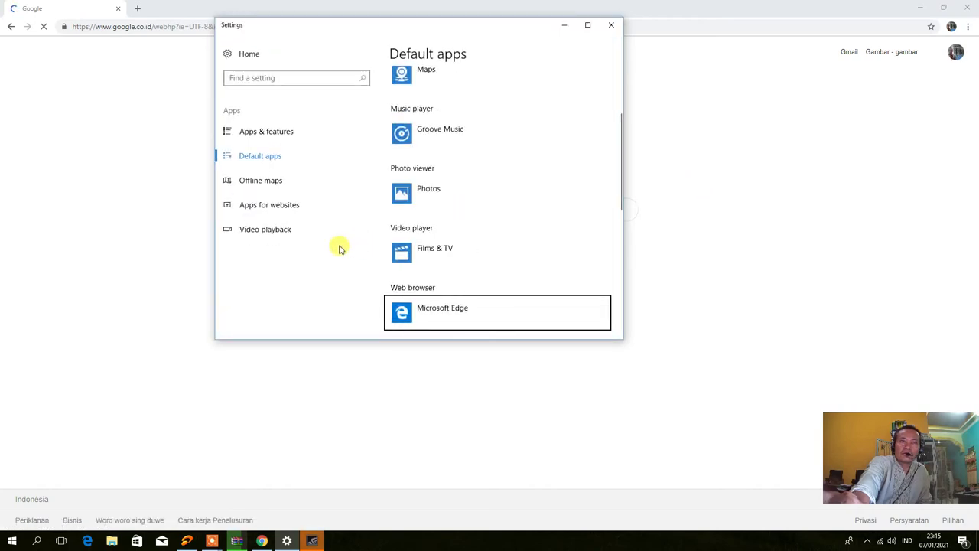
pyautogui.click(612, 28)
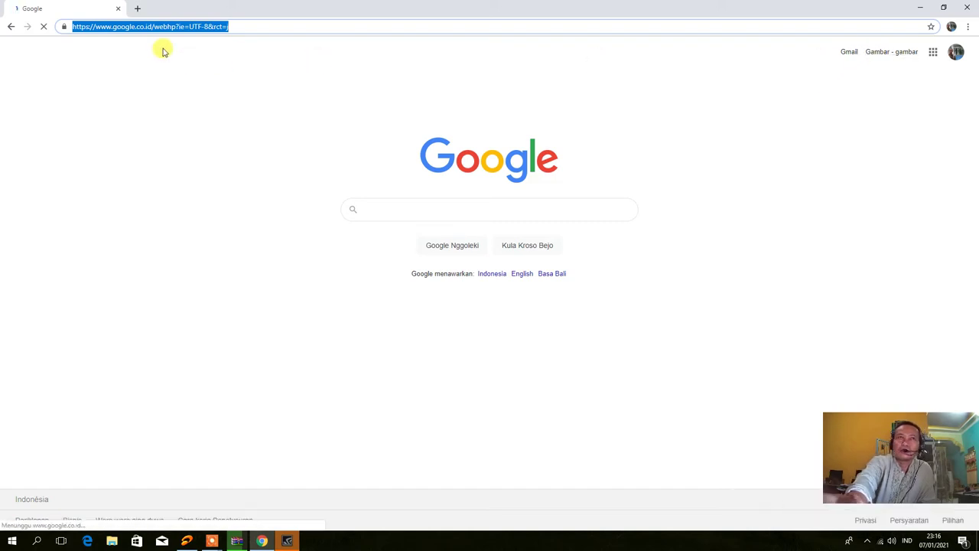
# Restore Chrome to a window, move the WinRAR progress and GeForce windows right, then close GeForce Experience
pyautogui.click(943, 9)
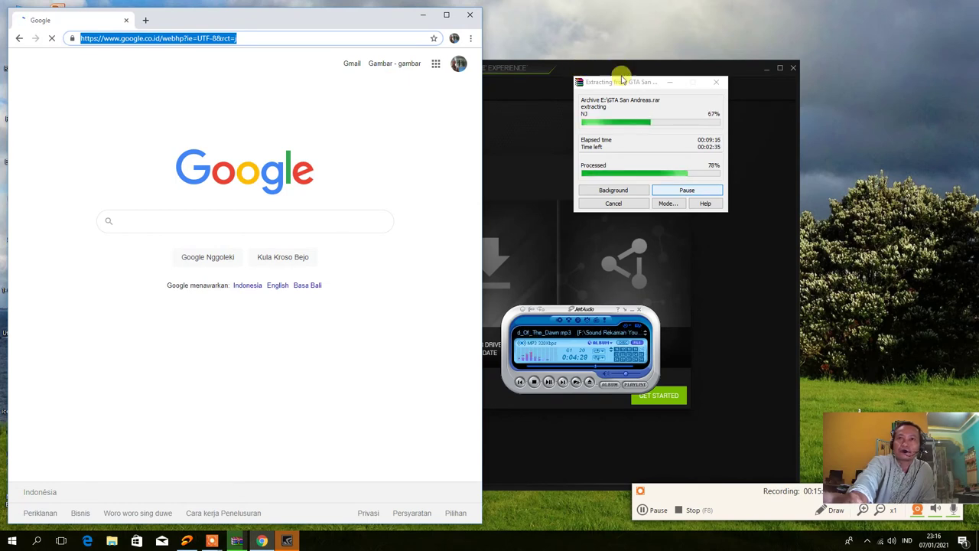
pyautogui.moveTo(643, 83); pyautogui.dragTo(771, 97)
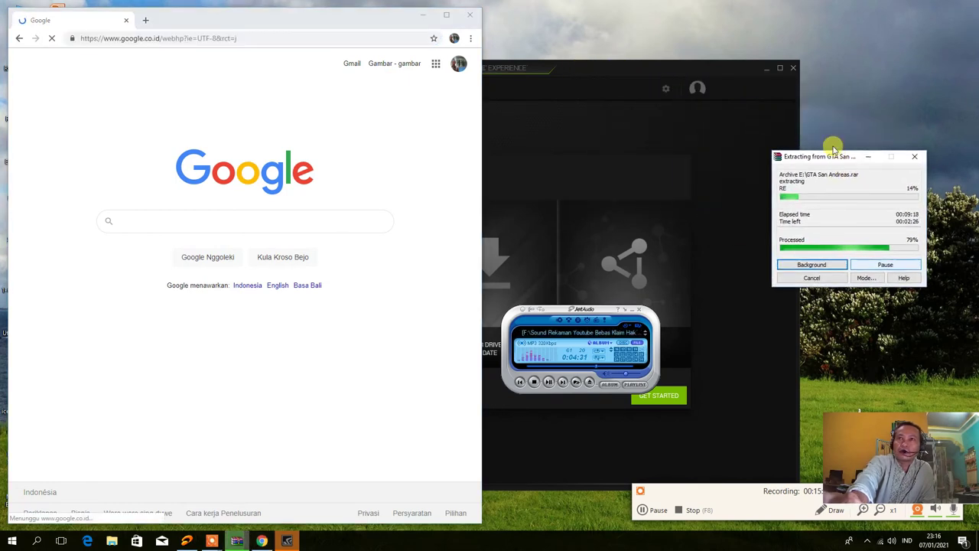
pyautogui.moveTo(655, 74); pyautogui.dragTo(735, 58)
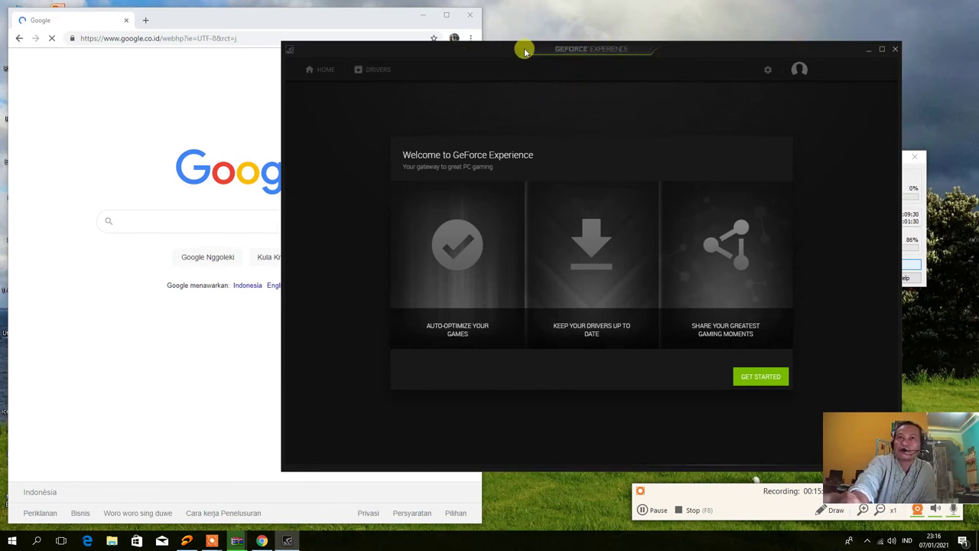
pyautogui.click(895, 50)
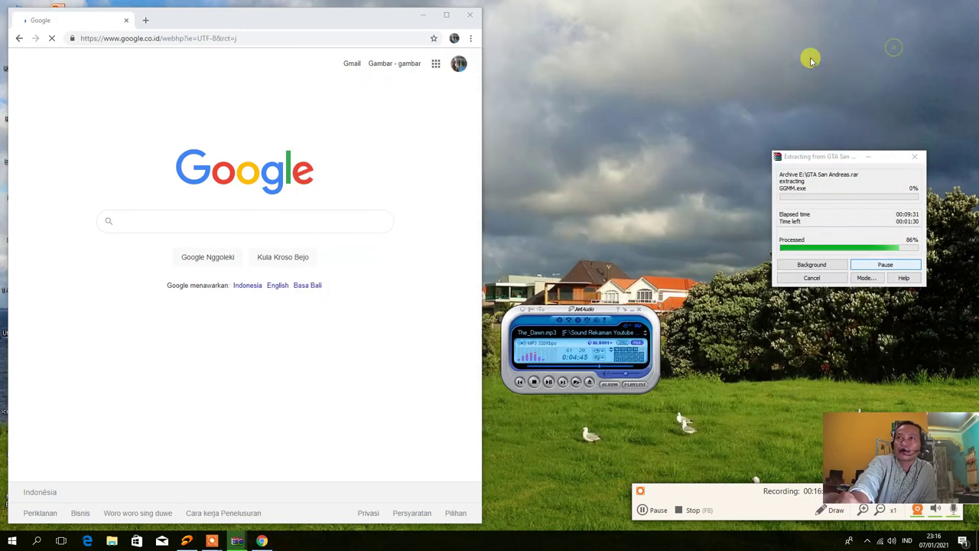
# Refresh the desktop, nudge Chrome right, and open then close an empty new tab
pyautogui.rightClick(660, 52)
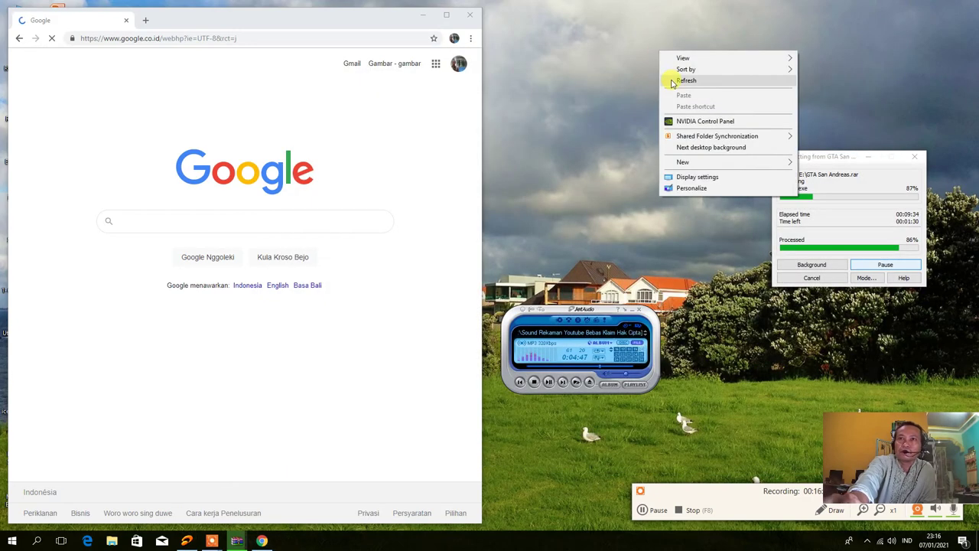
pyautogui.click(667, 80)
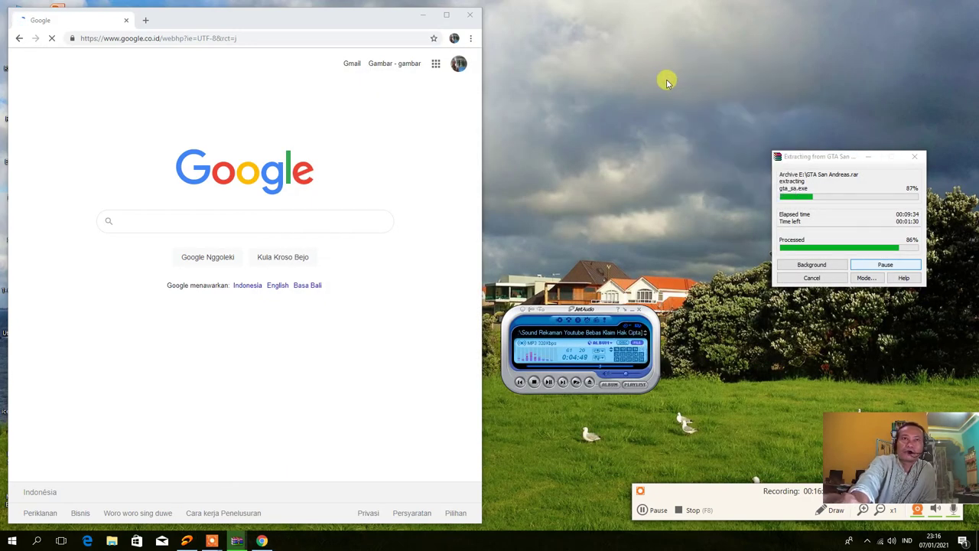
pyautogui.moveTo(300, 19); pyautogui.dragTo(355, 23)
pyautogui.click(201, 19)
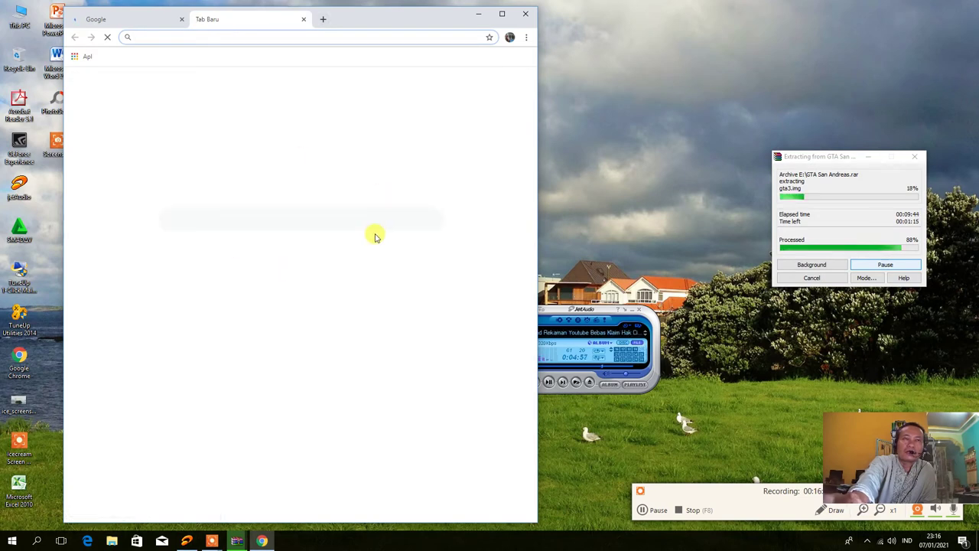
pyautogui.click(302, 20)
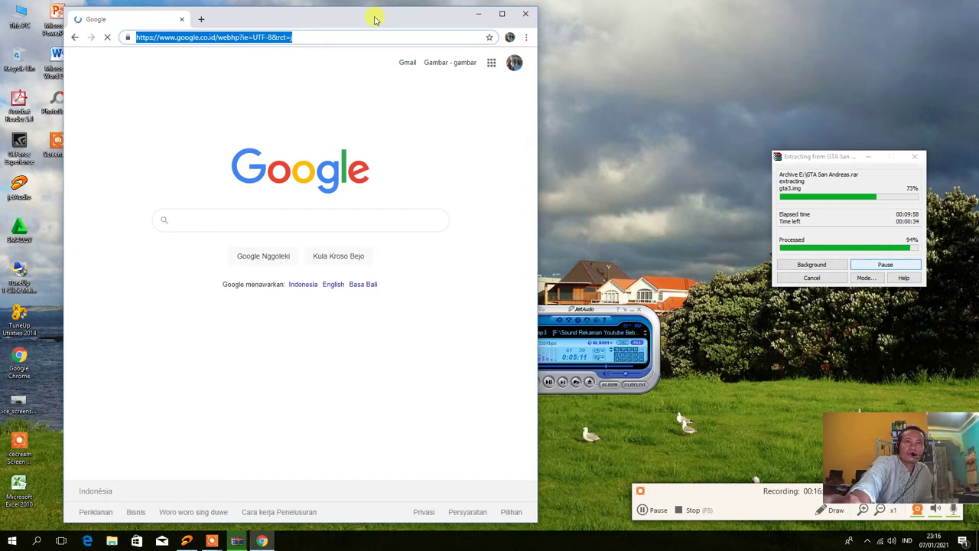
# Centre the Chrome window, refresh the desktop again, and close Chrome
pyautogui.moveTo(372, 18); pyautogui.dragTo(427, 35)
pyautogui.rightClick(647, 48)
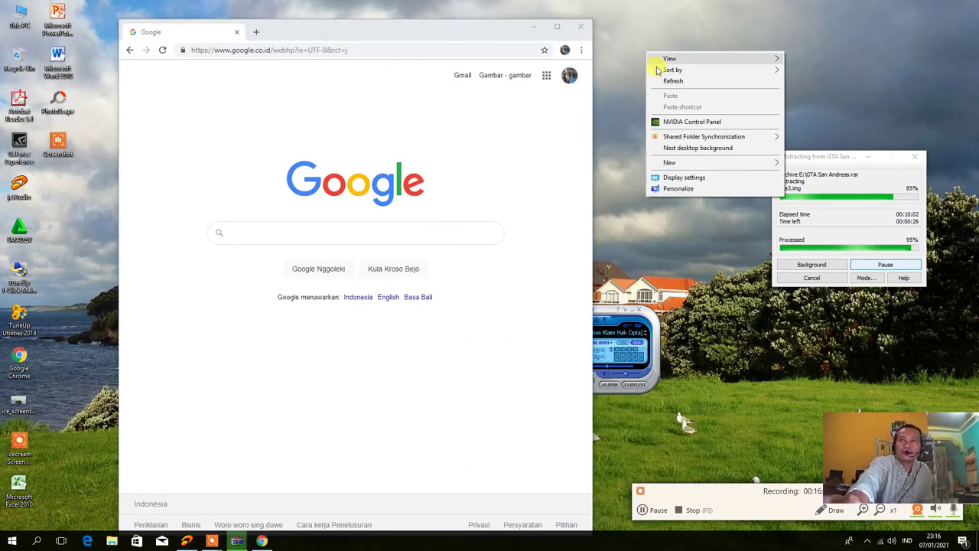
pyautogui.click(655, 81)
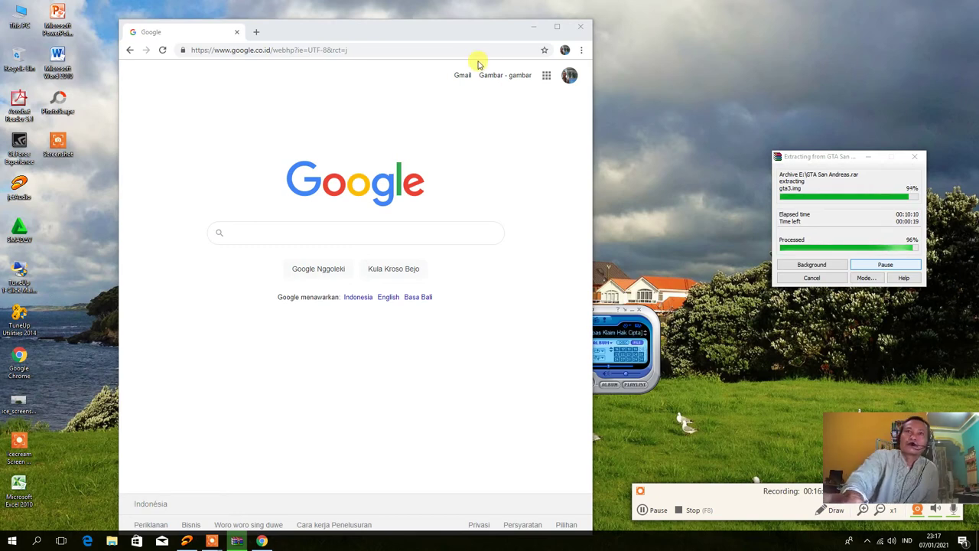
pyautogui.click(580, 27)
pyautogui.rightClick(333, 94)
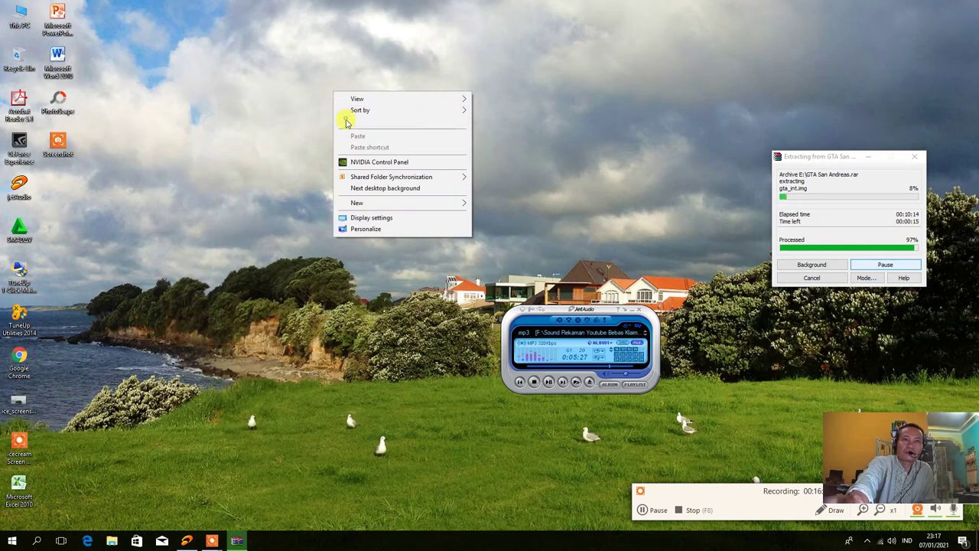
# Refresh the desktop and relaunch Google Chrome from its desktop shortcut
pyautogui.click(345, 122)
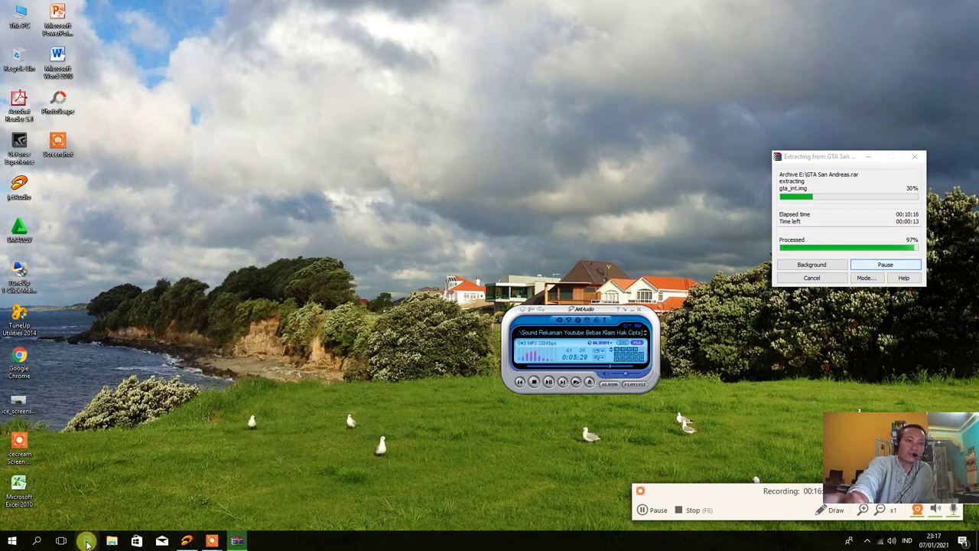
pyautogui.moveTo(192, 543)
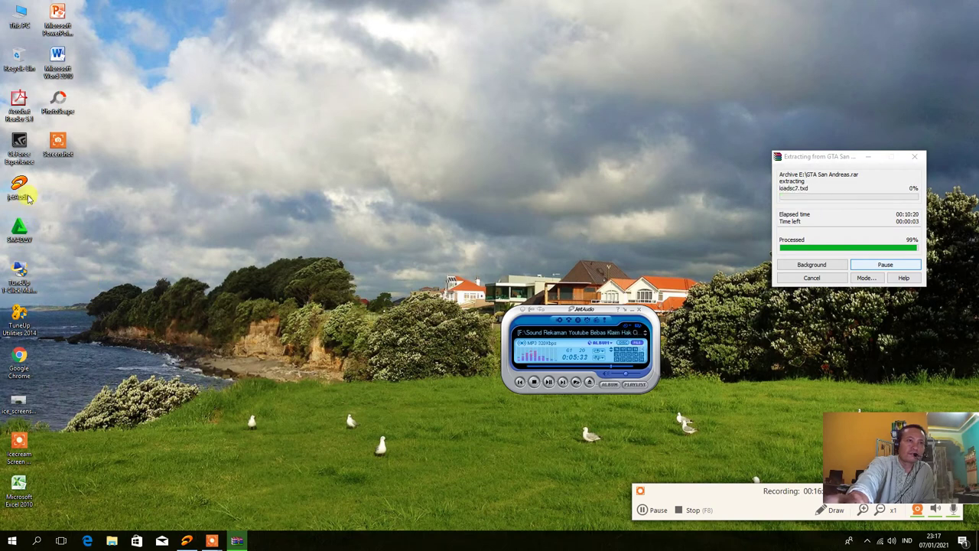
pyautogui.rightClick(13, 361)
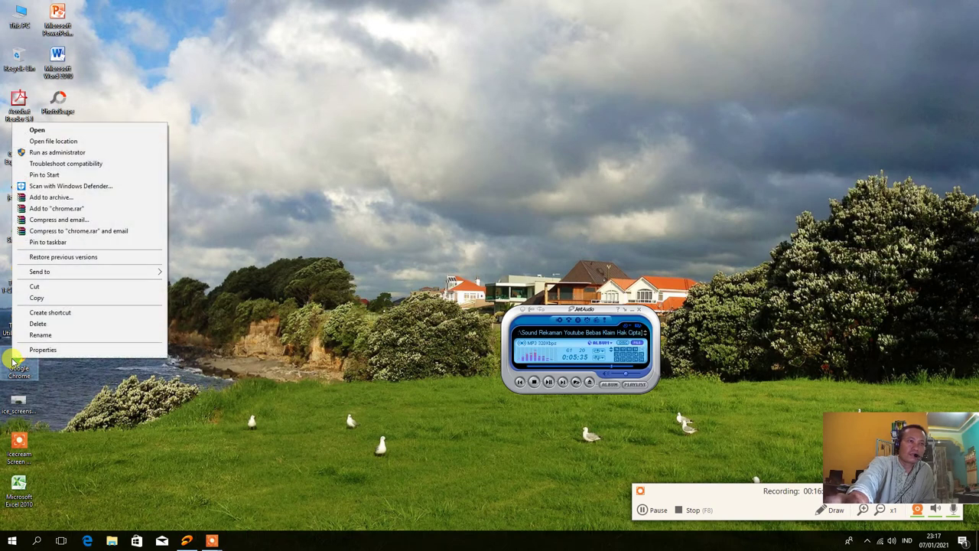
pyautogui.click(378, 192)
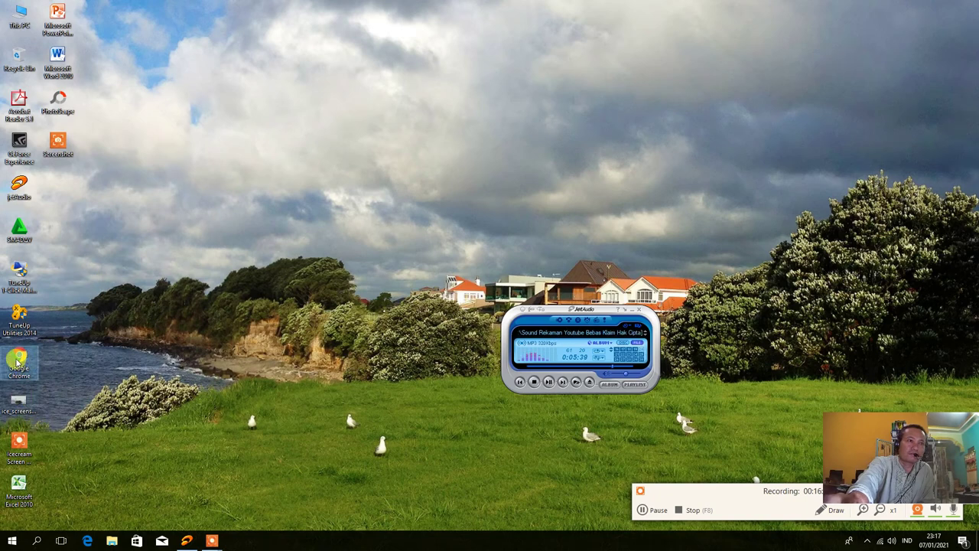
pyautogui.doubleClick(16, 357)
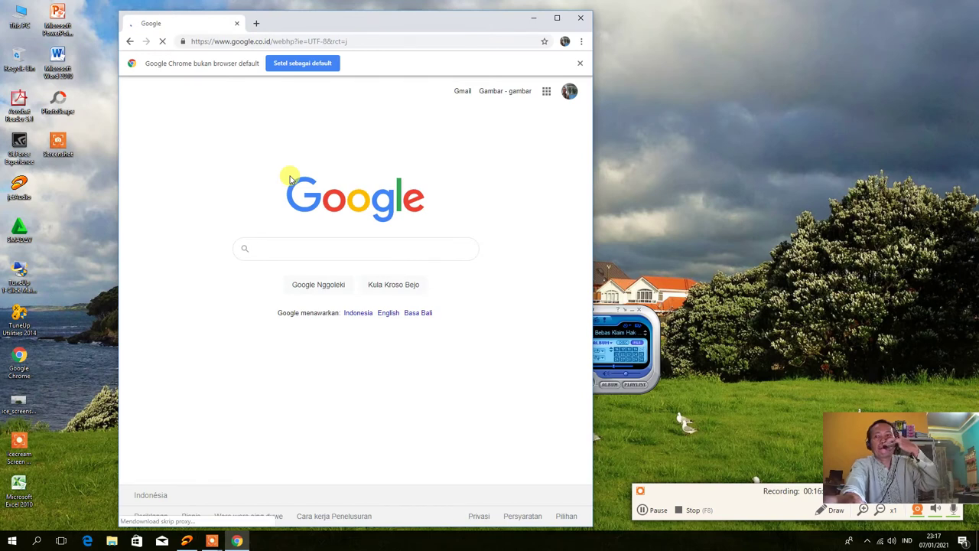
# Try choosing Google Chrome as the default web browser, then close Edge and Settings
pyautogui.click(306, 65)
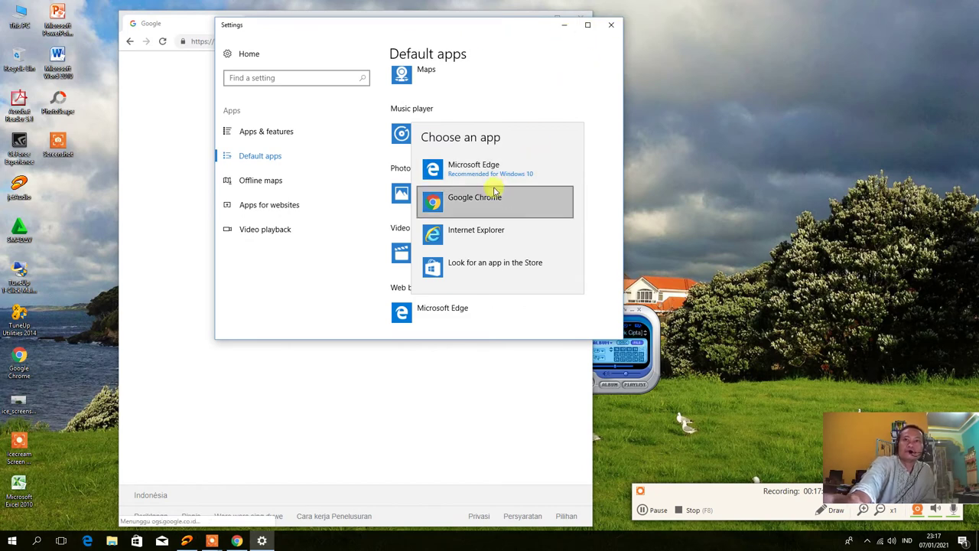
pyautogui.click(488, 198)
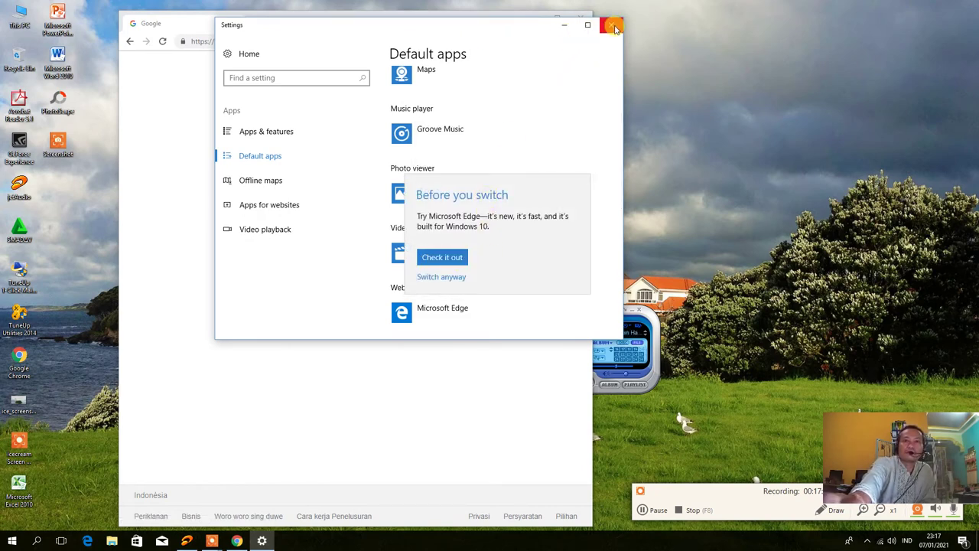
pyautogui.click(451, 258)
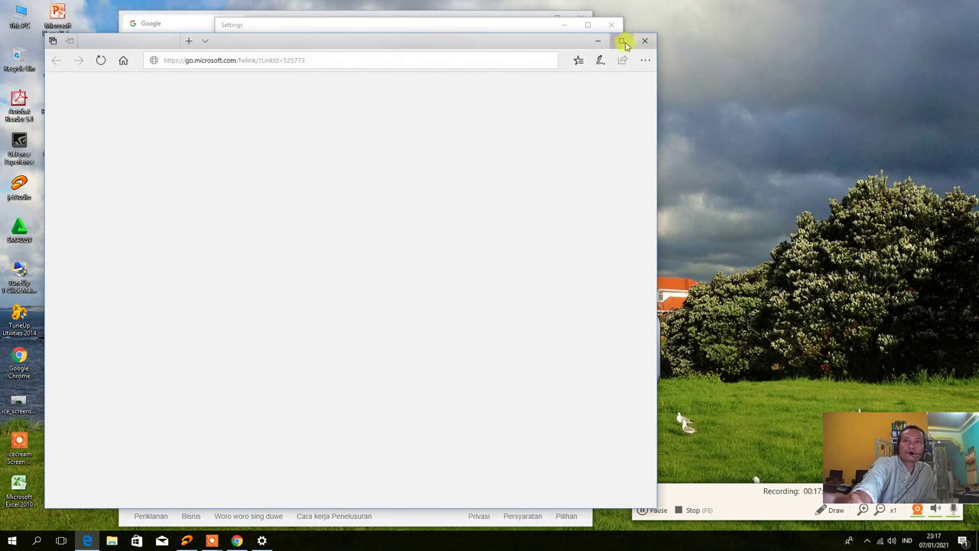
pyautogui.click(646, 42)
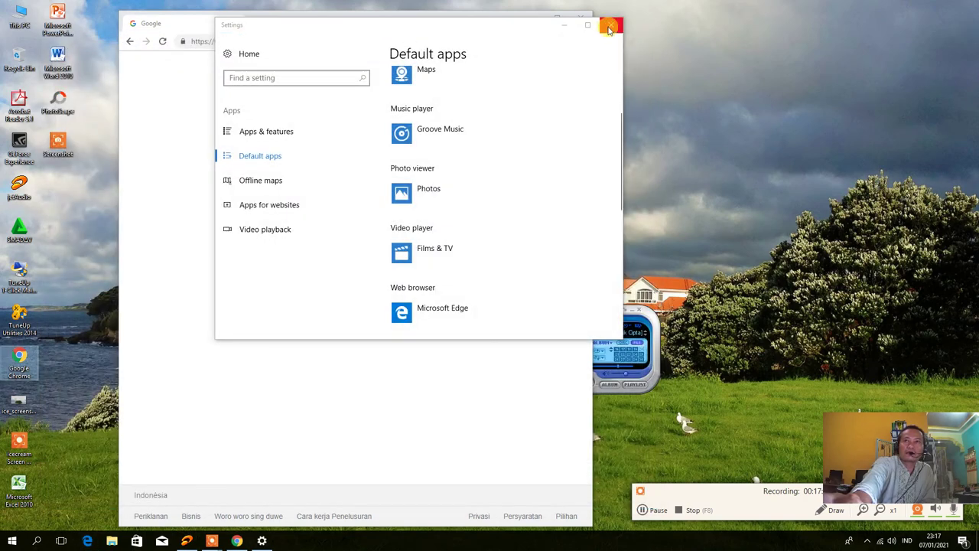
pyautogui.click(612, 29)
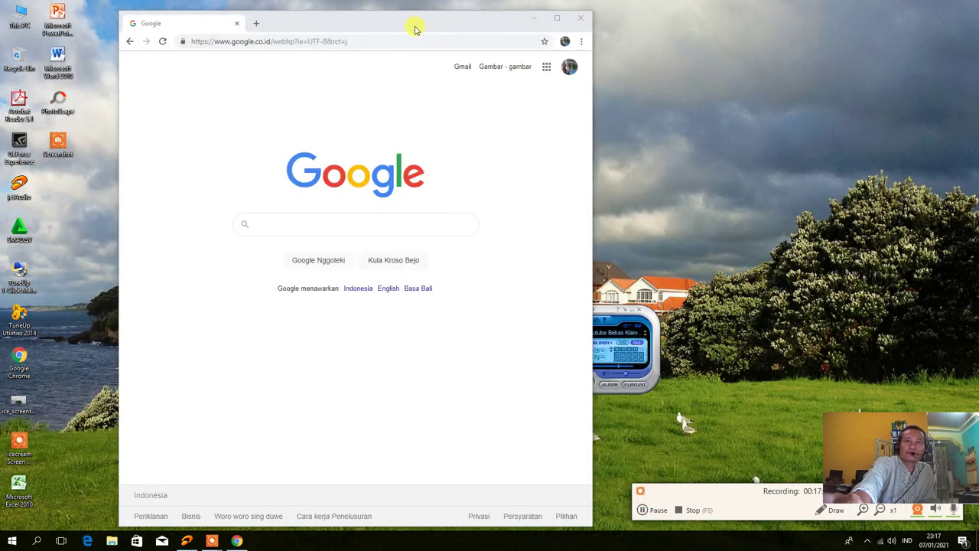
# Move Chrome to the right, open a new tab, and open This PC from the desktop
pyautogui.moveTo(413, 26); pyautogui.dragTo(694, 19)
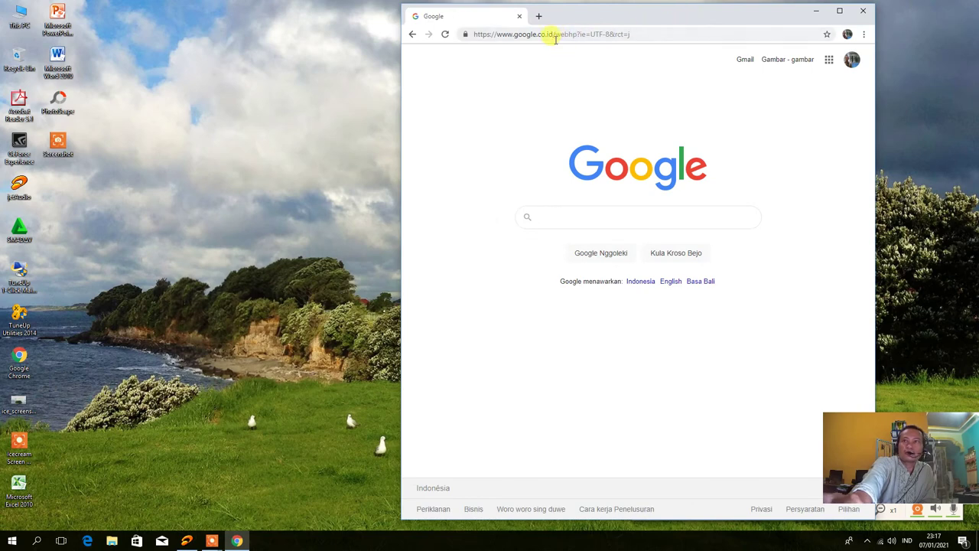
pyautogui.click(538, 15)
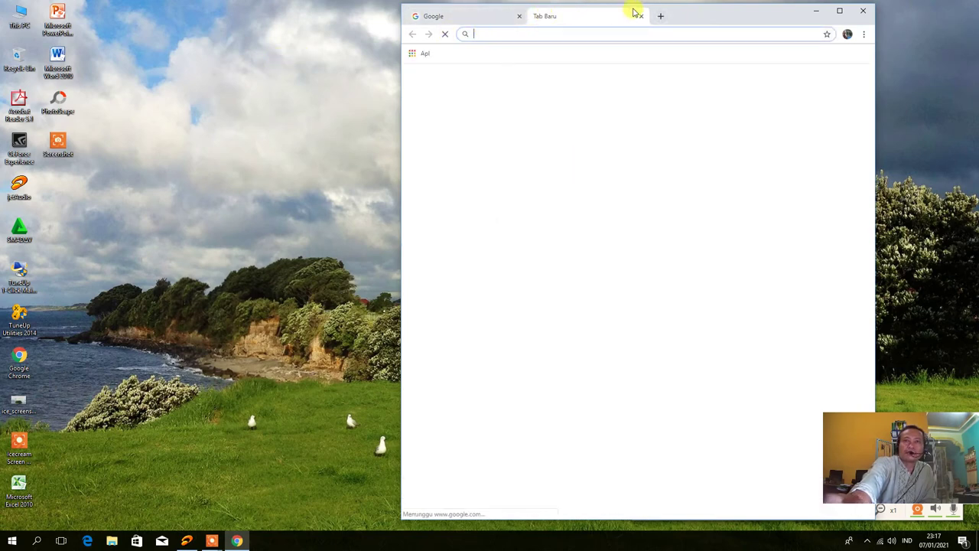
pyautogui.click(255, 84)
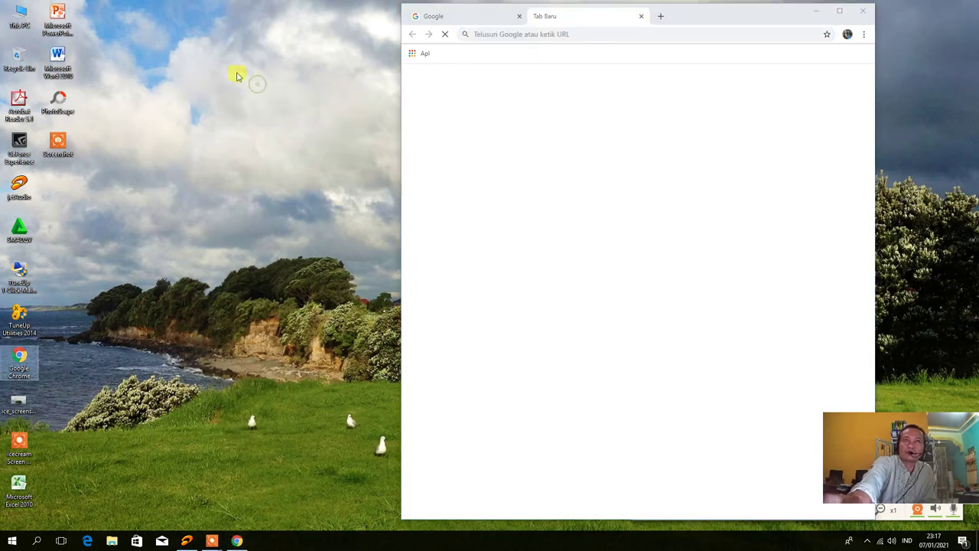
pyautogui.doubleClick(21, 17)
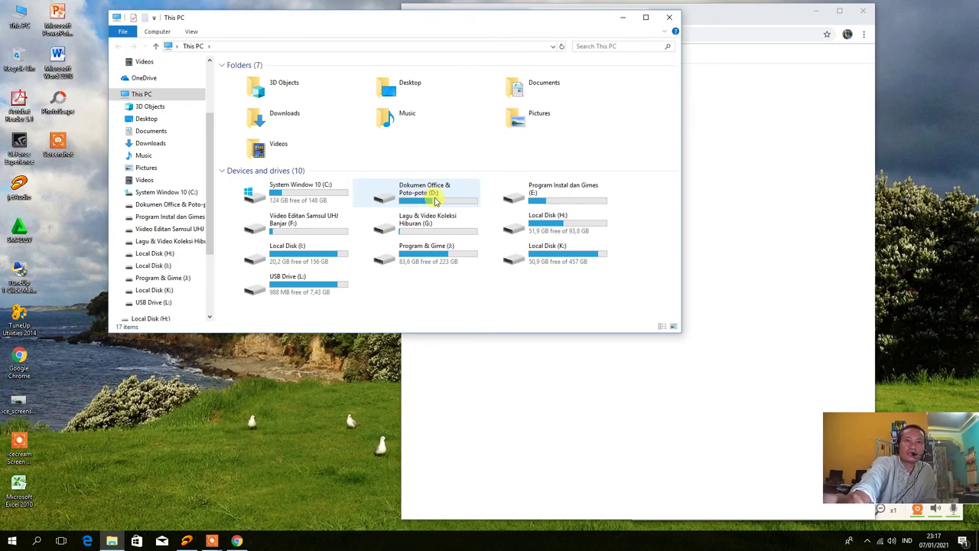
# Send gta_sa from drive E's GTA San Andreas folder to the desktop as a shortcut, then close Explorer
pyautogui.click(549, 197)
pyautogui.doubleClick(550, 197)
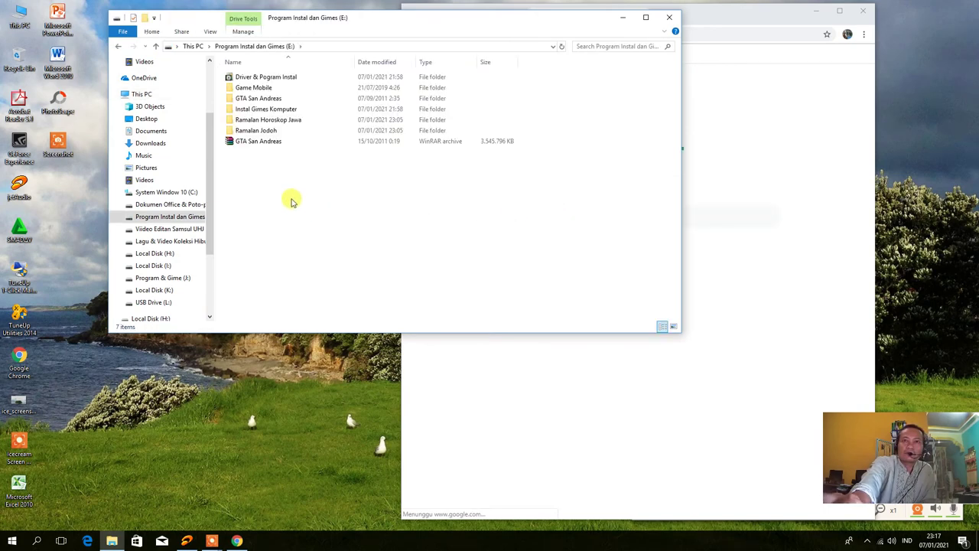
pyautogui.doubleClick(251, 98)
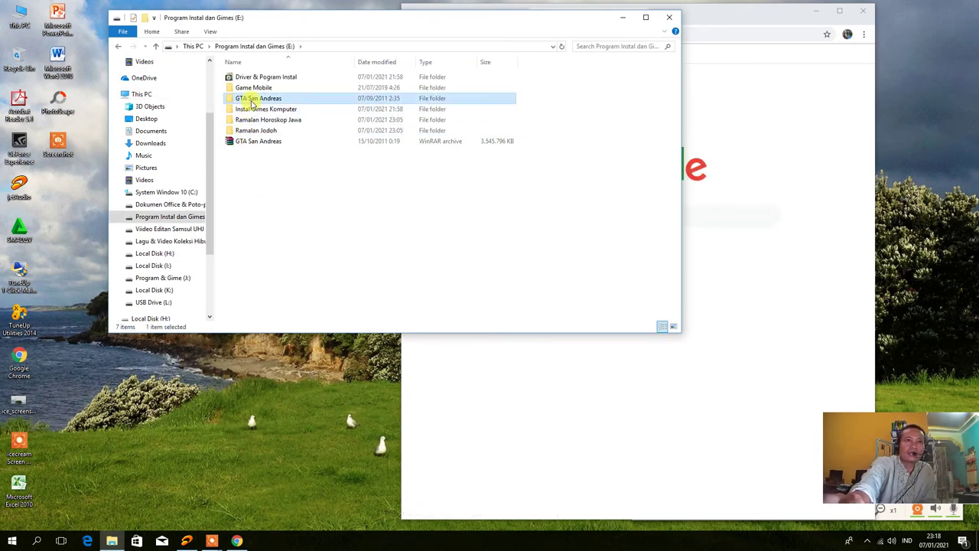
pyautogui.rightClick(247, 173)
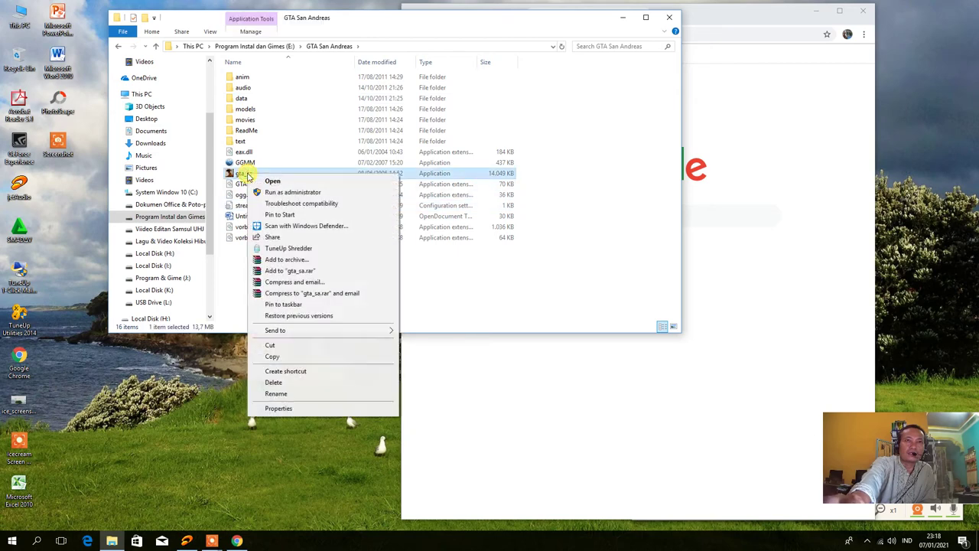
pyautogui.moveTo(329, 332)
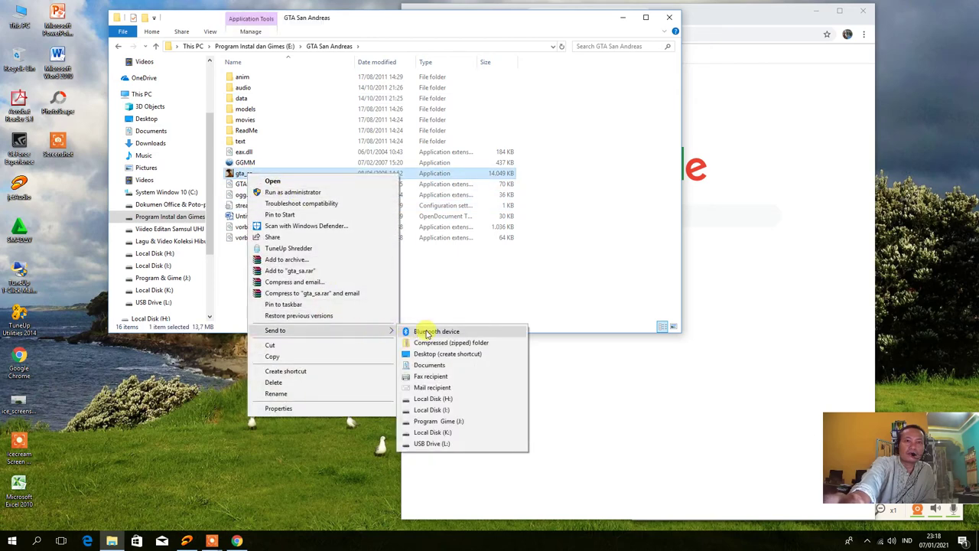
pyautogui.click(411, 352)
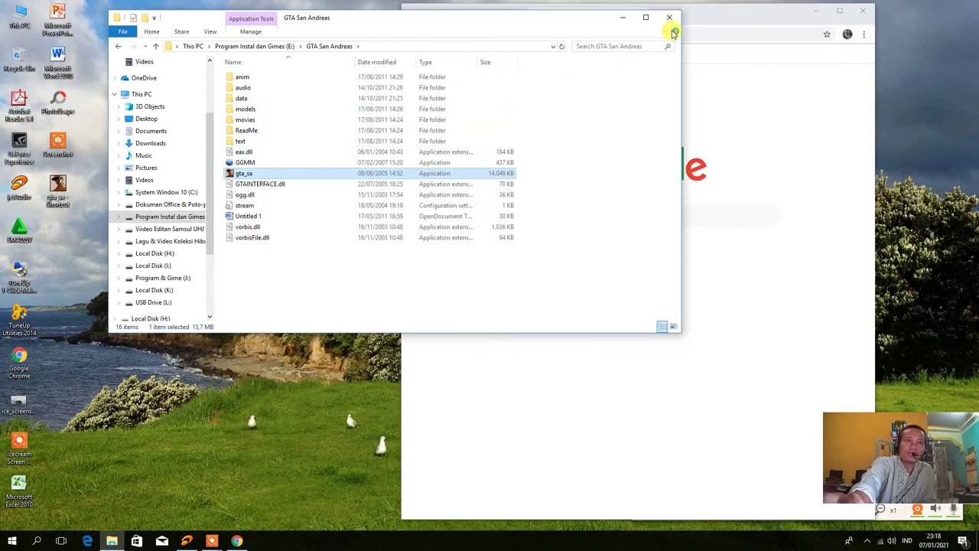
pyautogui.click(669, 17)
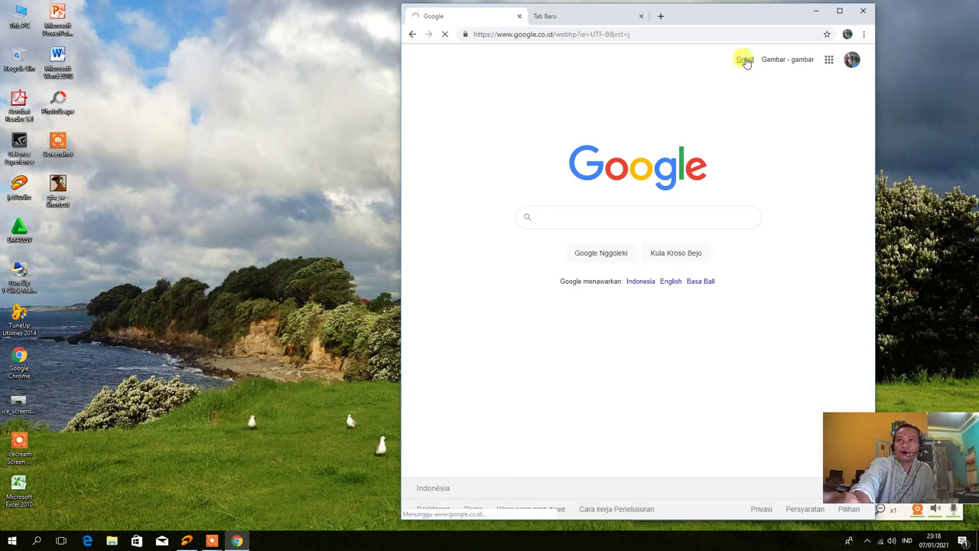
# Refresh the desktop, minimise Chrome, and select the new gta_sa shortcut
pyautogui.rightClick(223, 59)
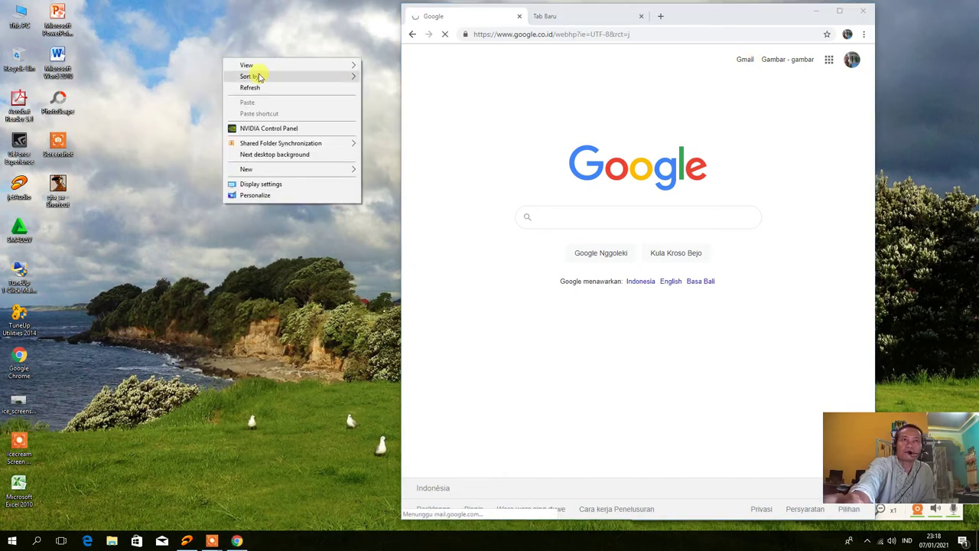
pyautogui.click(259, 88)
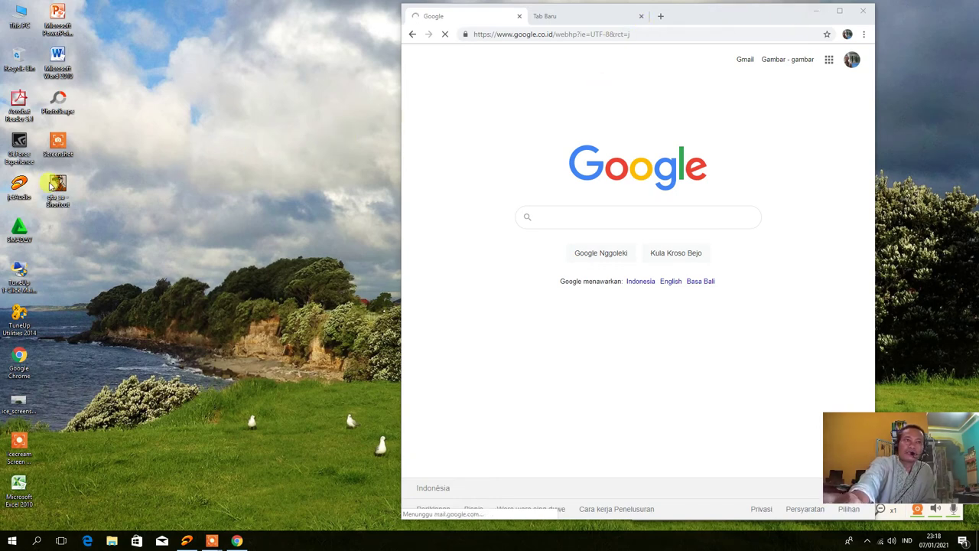
pyautogui.click(815, 12)
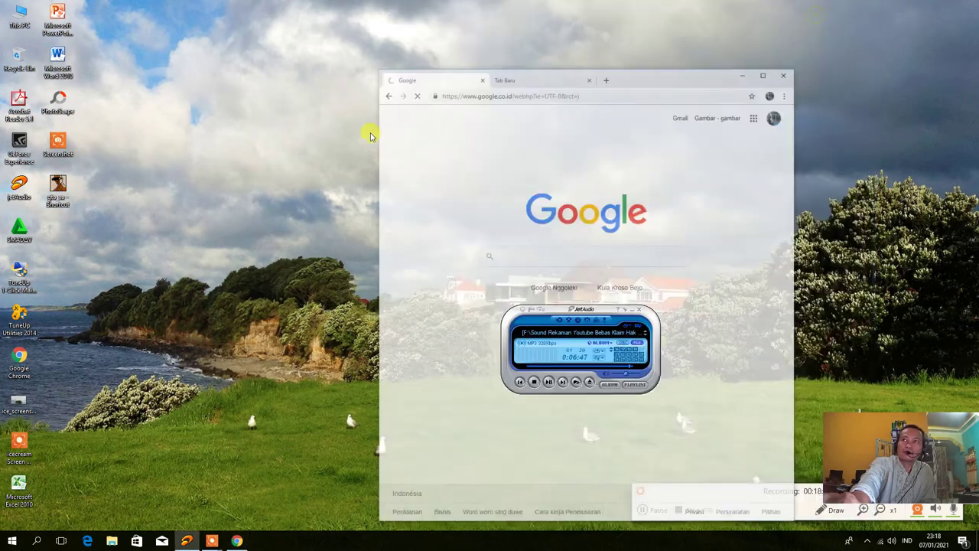
pyautogui.click(59, 186)
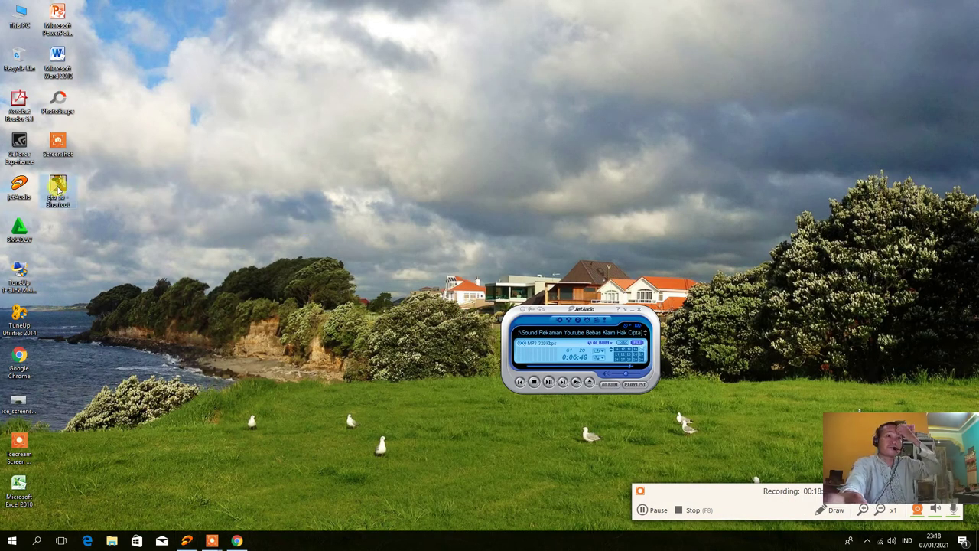